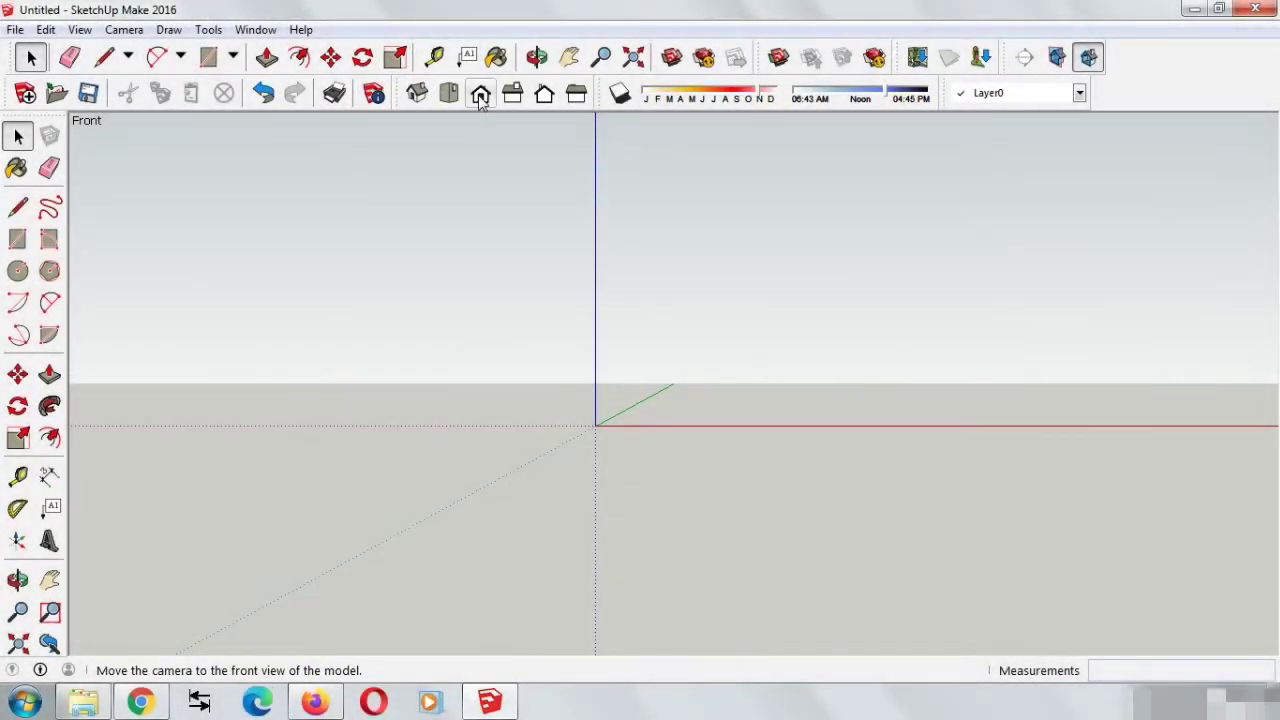
Draw a 26×3 base rectangle starting at the axes origin.
{"action": "scroll", "coordinate": [707, 433], "scroll_direction": "up", "scroll_amount": 1}
{"action": "scroll", "coordinate": [707, 433], "scroll_direction": "up", "scroll_amount": 2}
{"action": "scroll", "coordinate": [616, 430], "scroll_direction": "up", "scroll_amount": 1}
{"action": "scroll", "coordinate": [646, 486], "scroll_direction": "up", "scroll_amount": 2}
{"action": "left_click", "coordinate": [208, 57]}
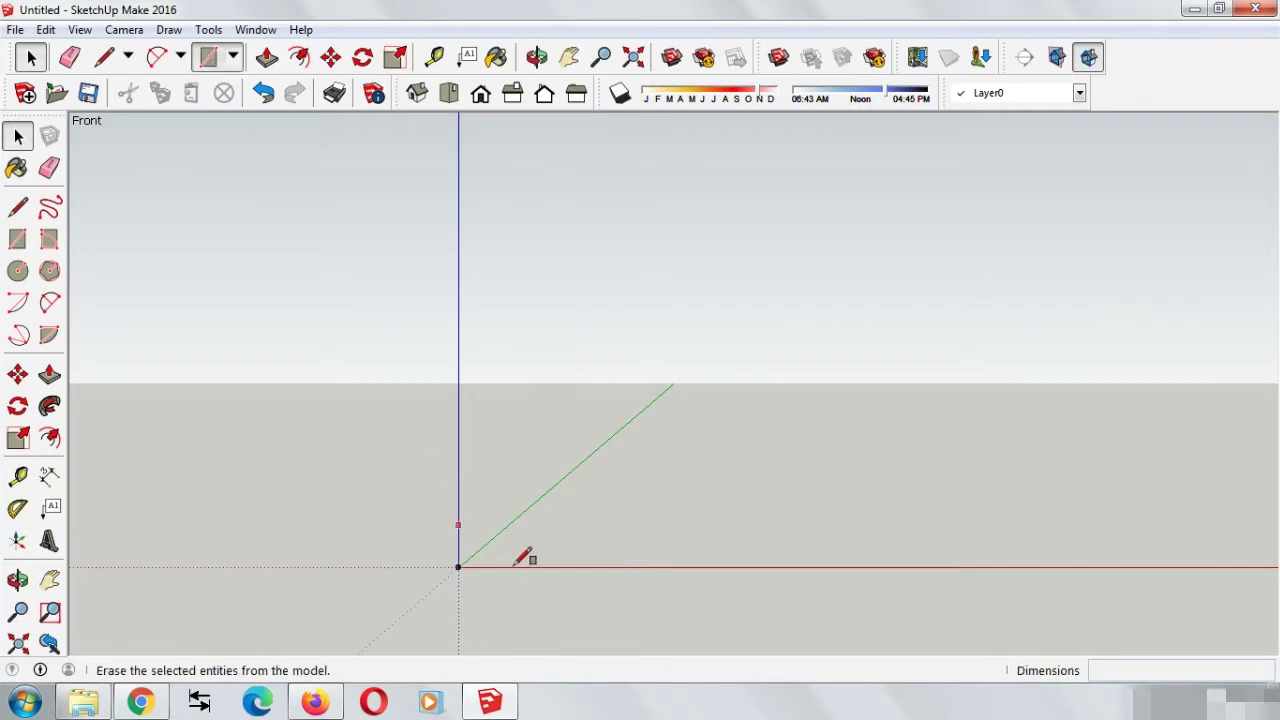
{"action": "left_click", "coordinate": [459, 567]}
{"action": "type", "text": "26,"}
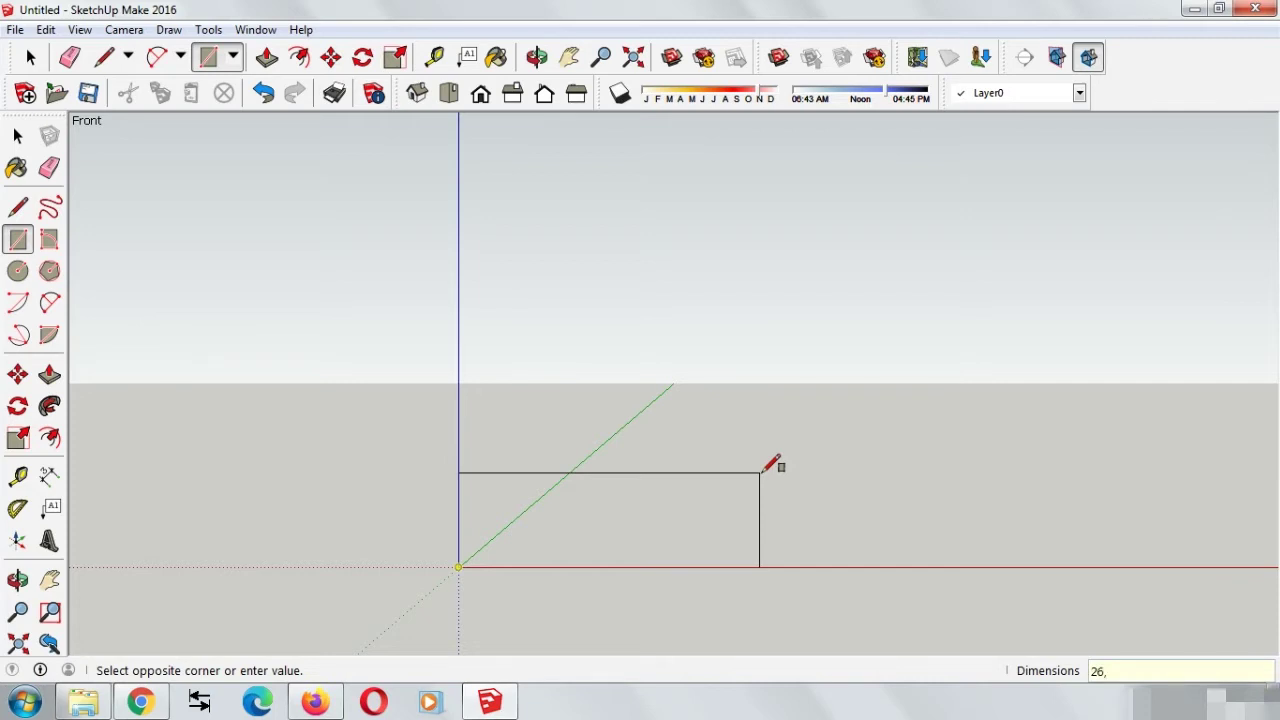
{"action": "type", "text": "3"}
{"action": "key", "text": "Return"}
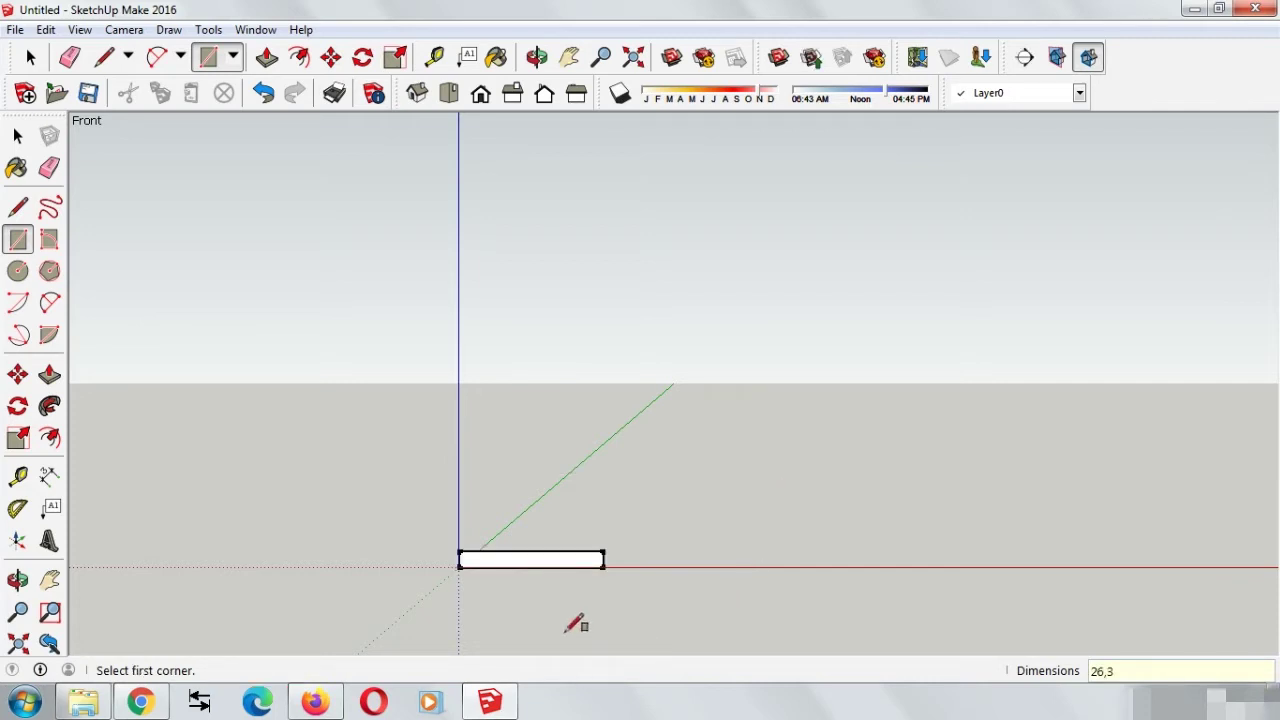
Draw a tall 80×35 rectangle standing on top of the base strip.
{"action": "left_click", "coordinate": [460, 550]}
{"action": "type", "text": "80,35"}
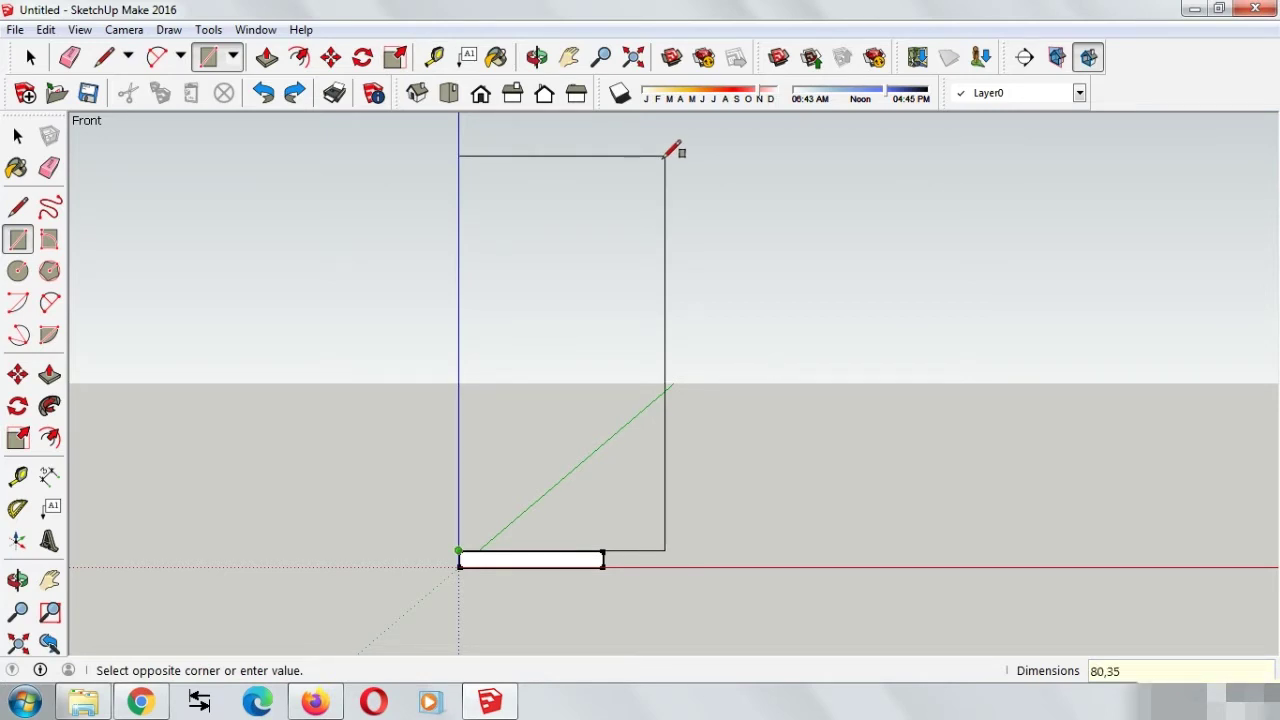
{"action": "key", "text": "Return"}
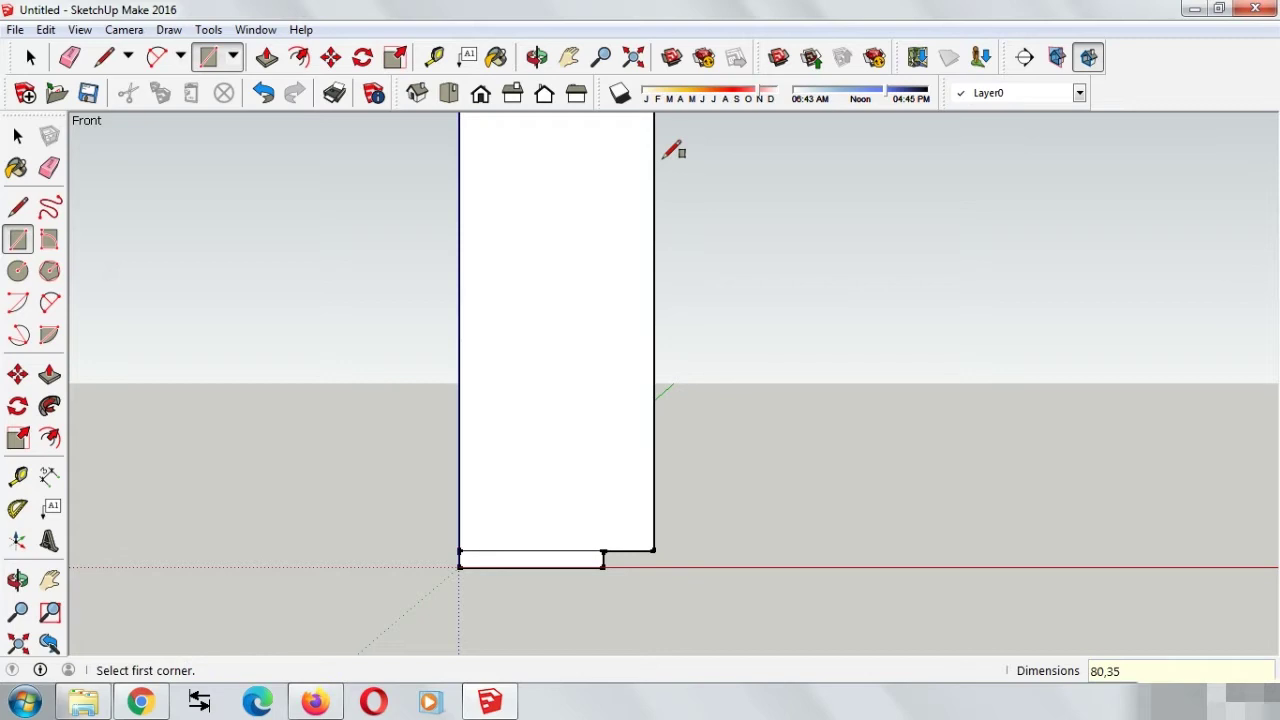
{"action": "scroll", "coordinate": [563, 426], "scroll_direction": "down", "scroll_amount": 2}
{"action": "scroll", "coordinate": [437, 537], "scroll_direction": "up", "scroll_amount": 1}
{"action": "scroll", "coordinate": [443, 534], "scroll_direction": "up", "scroll_amount": 1}
{"action": "scroll", "coordinate": [440, 560], "scroll_direction": "up", "scroll_amount": 1}
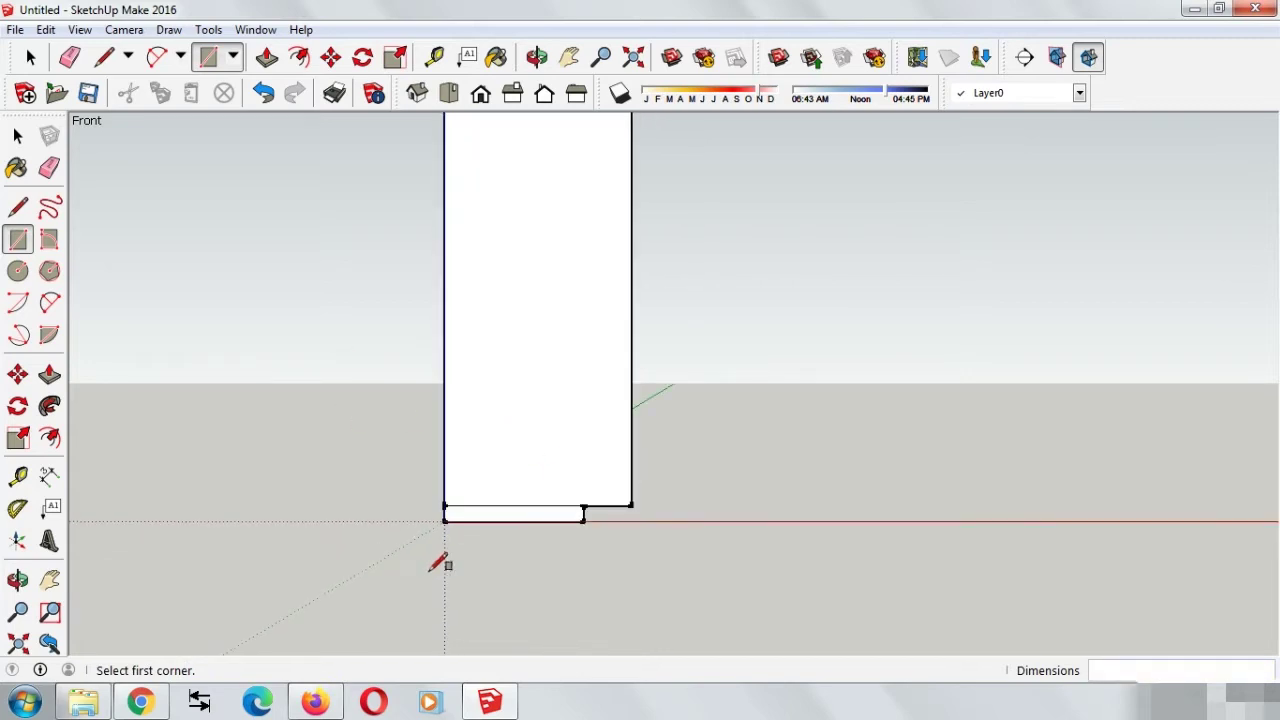
Draw a vertical divider across the base strip 4mm from its right end.
{"action": "scroll", "coordinate": [444, 557], "scroll_direction": "up", "scroll_amount": 1}
{"action": "scroll", "coordinate": [449, 554], "scroll_direction": "up", "scroll_amount": 1}
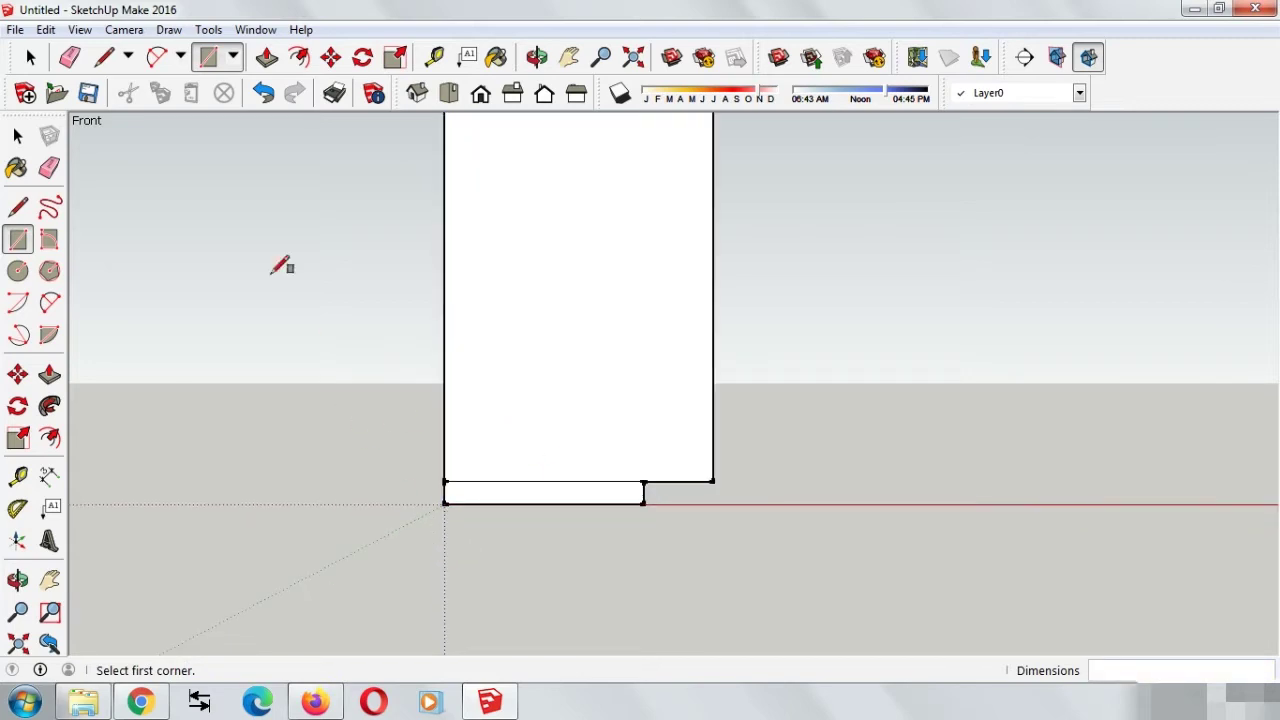
{"action": "left_click", "coordinate": [104, 57]}
{"action": "scroll", "coordinate": [686, 506], "scroll_direction": "up", "scroll_amount": 1}
{"action": "scroll", "coordinate": [648, 472], "scroll_direction": "up", "scroll_amount": 1}
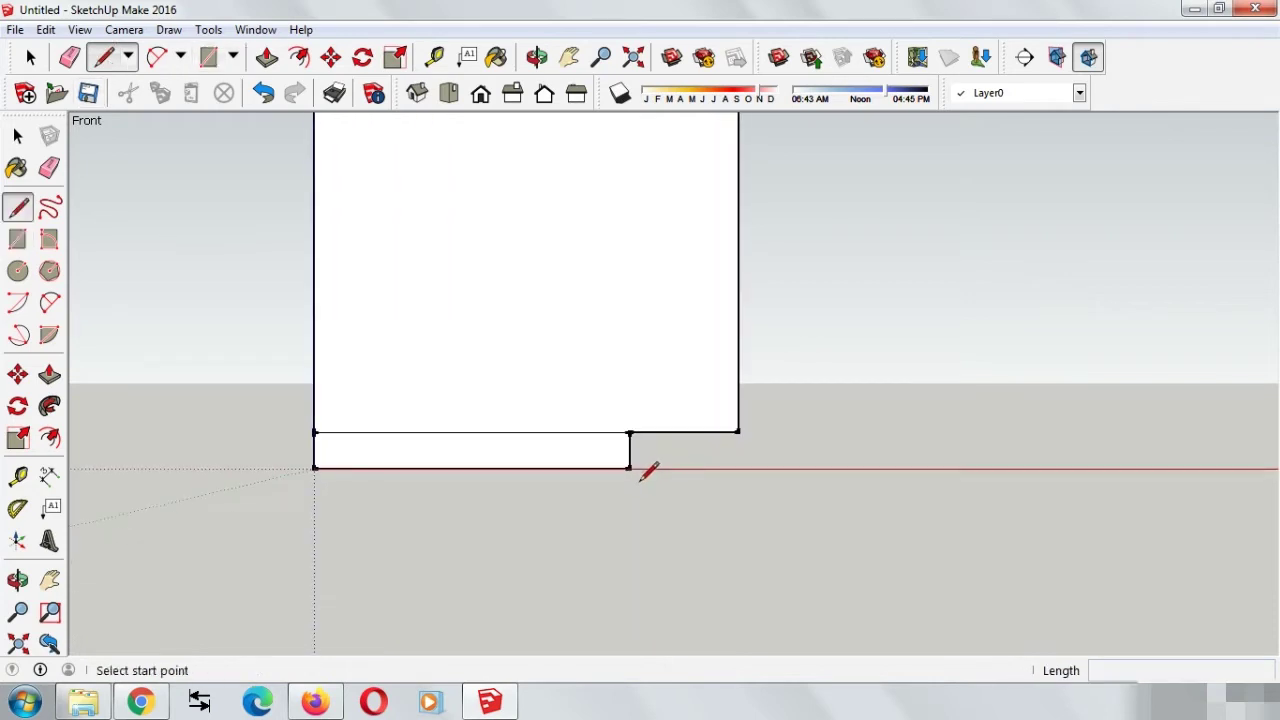
{"action": "left_click", "coordinate": [629, 467]}
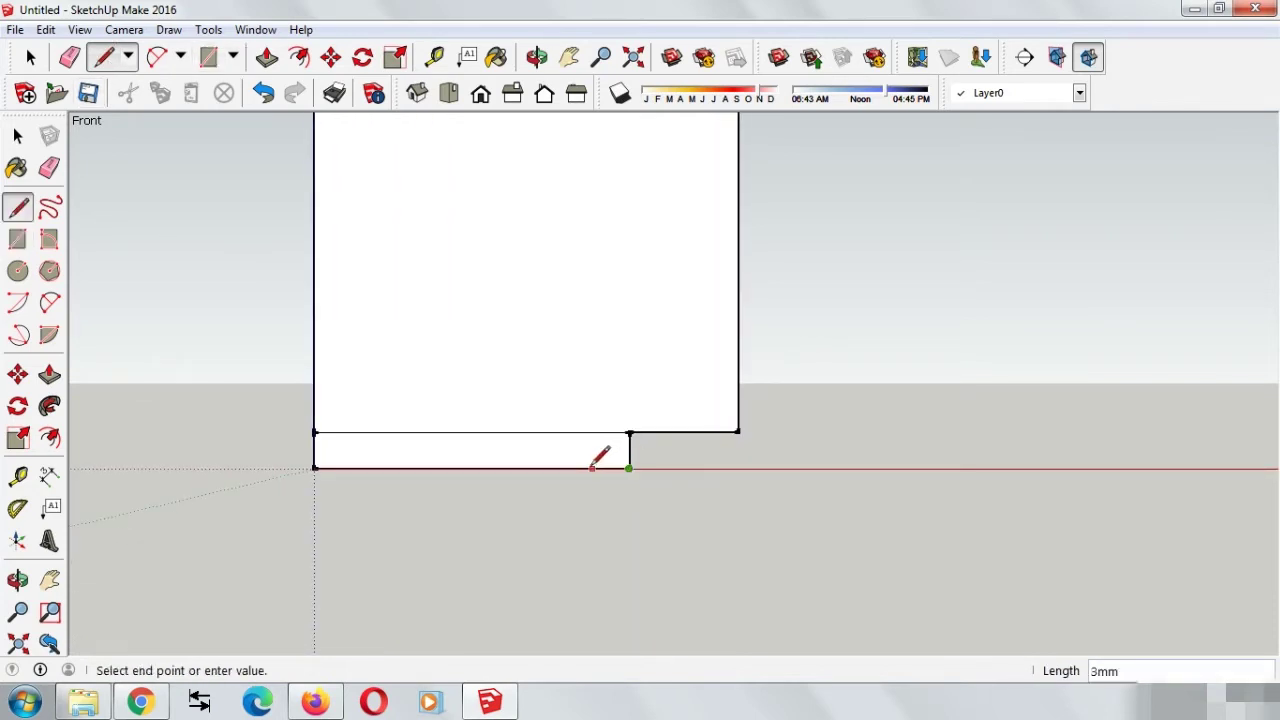
{"action": "scroll", "coordinate": [567, 468], "scroll_direction": "up", "scroll_amount": 1}
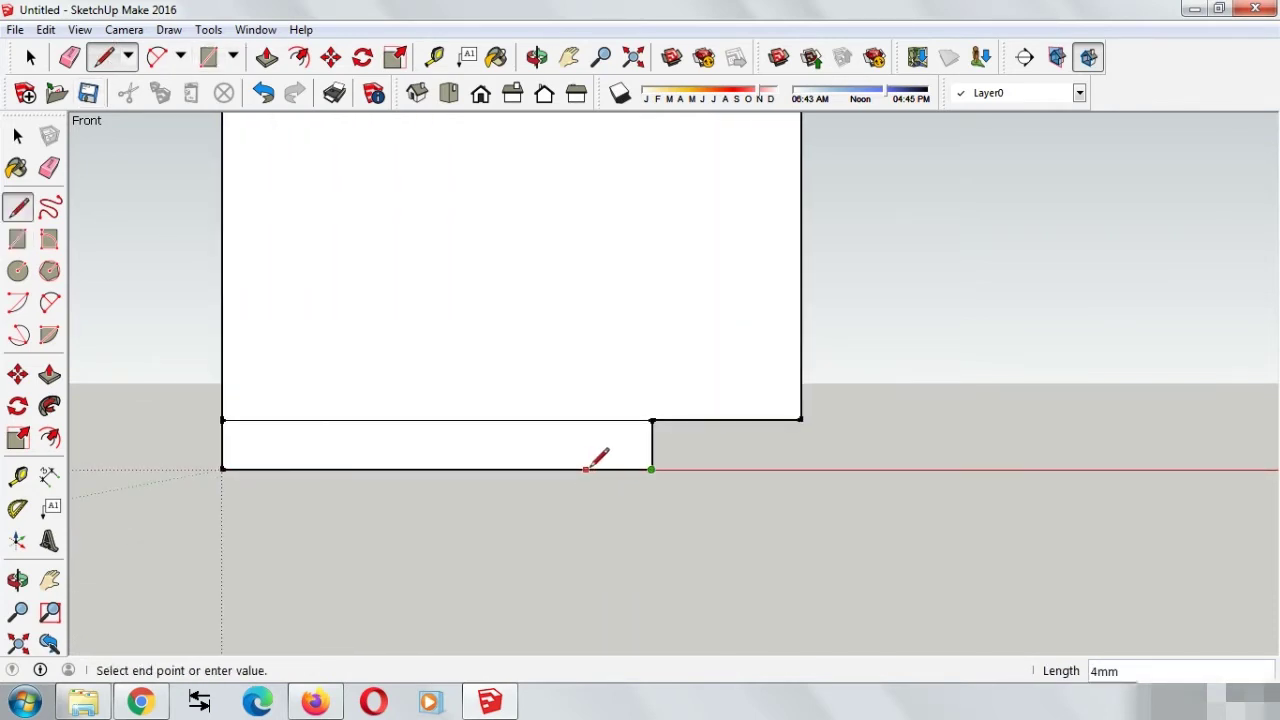
{"action": "left_click", "coordinate": [586, 468]}
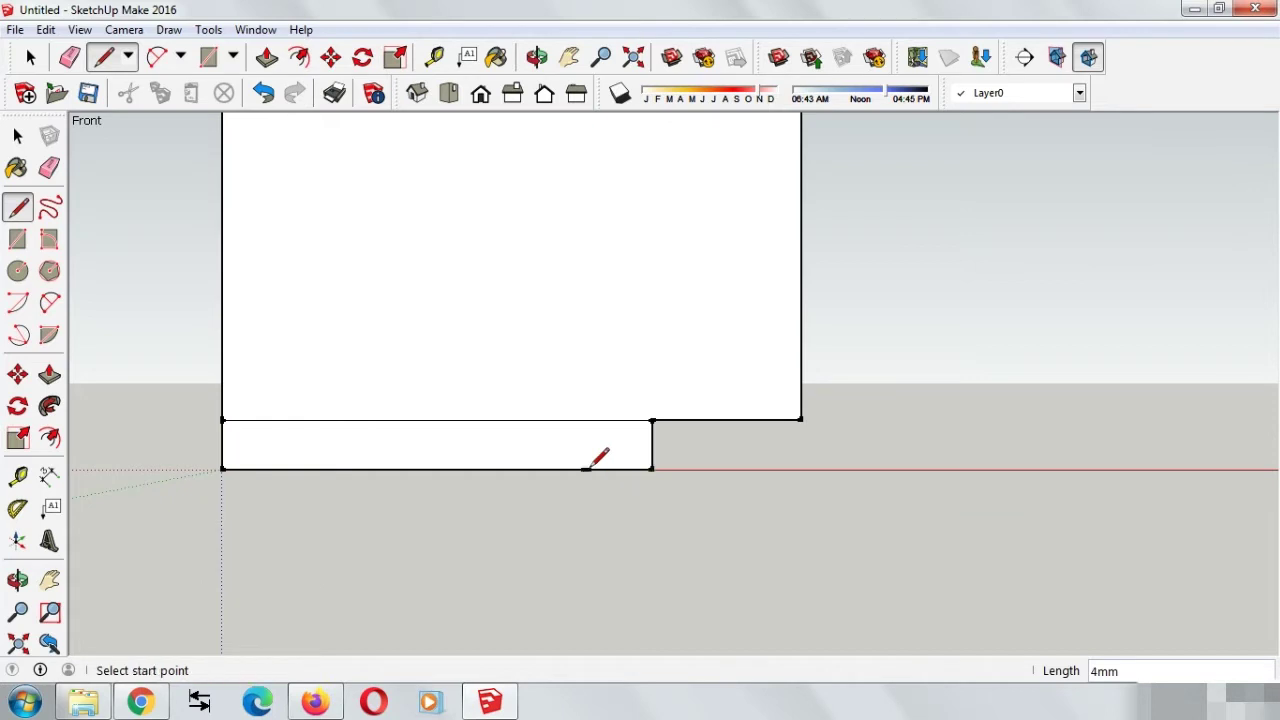
{"action": "left_click", "coordinate": [586, 419]}
{"action": "left_click", "coordinate": [586, 468]}
Draw a horizontal line across the tall face just above the base.
{"action": "middle_click_drag", "start_coordinate": [630, 522], "coordinate": [621, 531]}
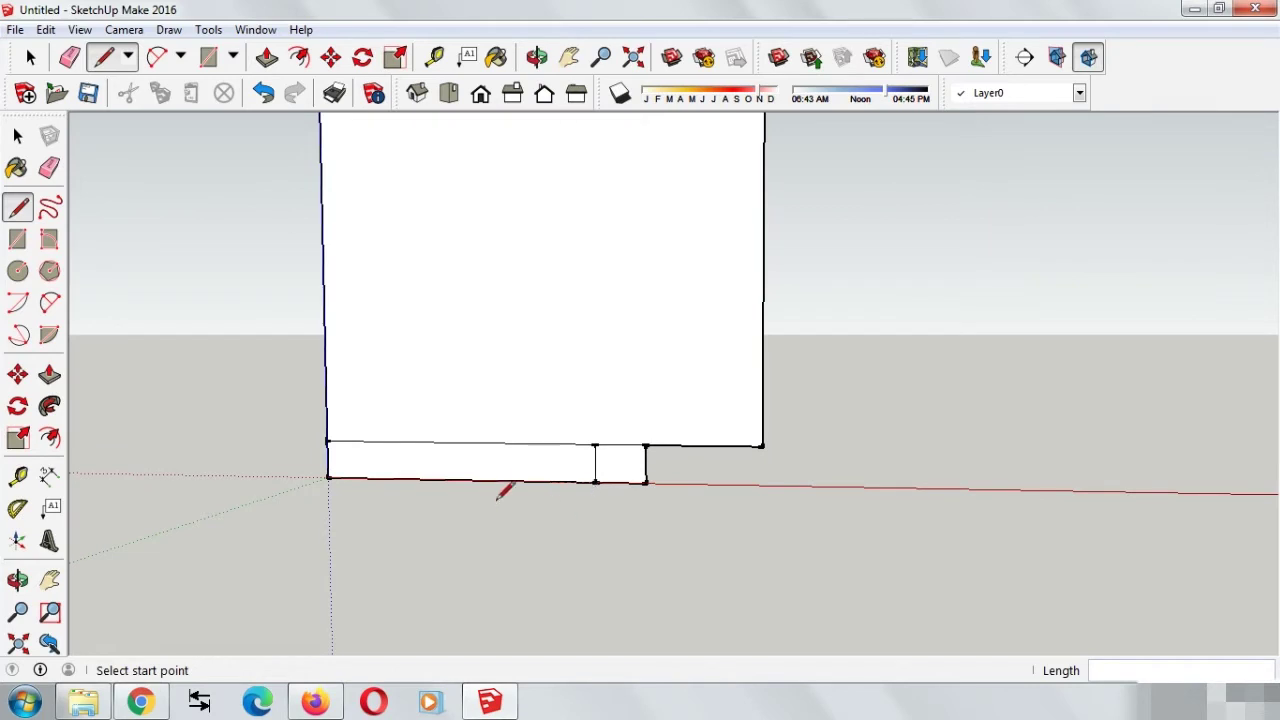
{"action": "scroll", "coordinate": [324, 440], "scroll_direction": "up", "scroll_amount": 1}
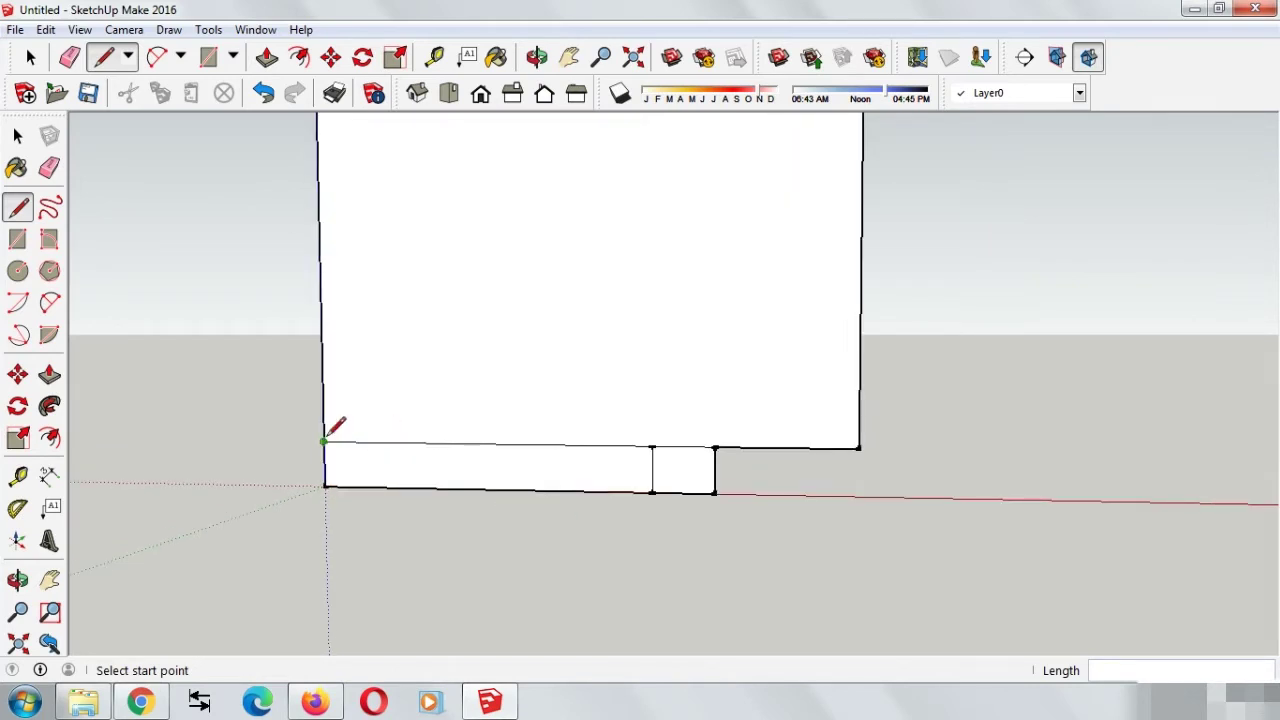
{"action": "left_click", "coordinate": [324, 441]}
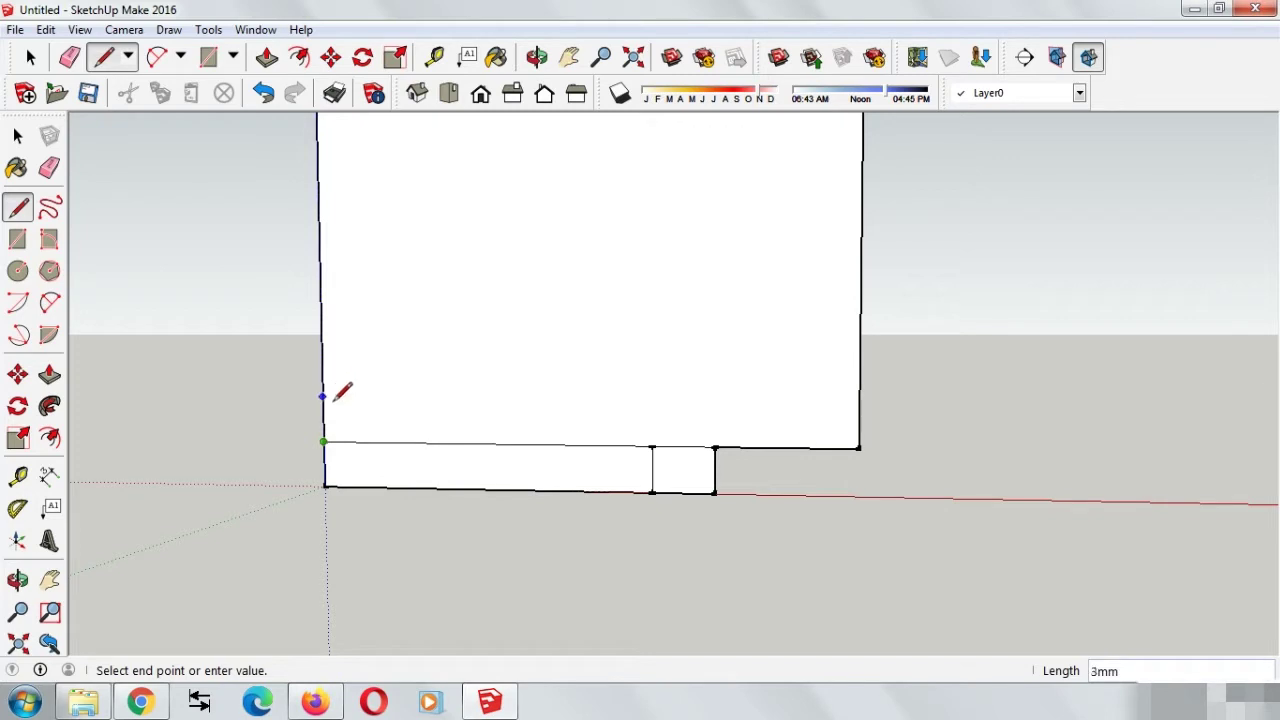
{"action": "scroll", "coordinate": [337, 408], "scroll_direction": "up", "scroll_amount": 1}
{"action": "key", "text": "Escape"}
{"action": "left_click", "coordinate": [321, 428]}
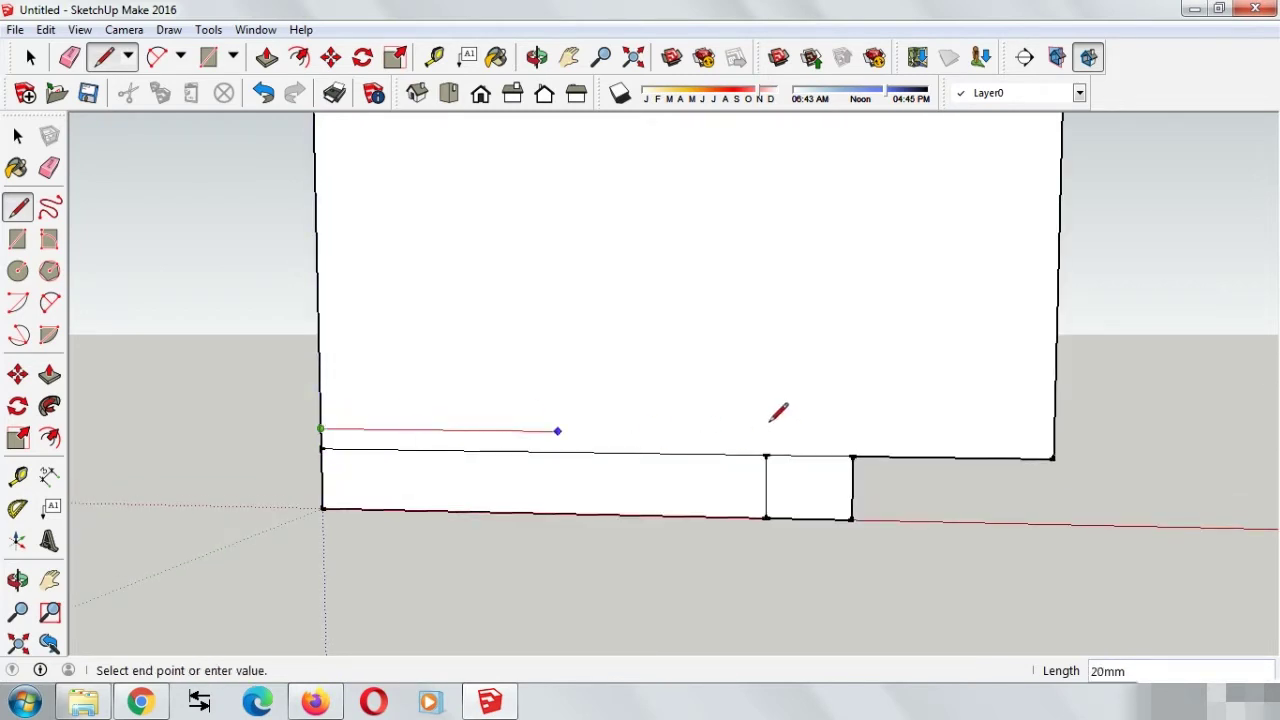
{"action": "left_click", "coordinate": [874, 434]}
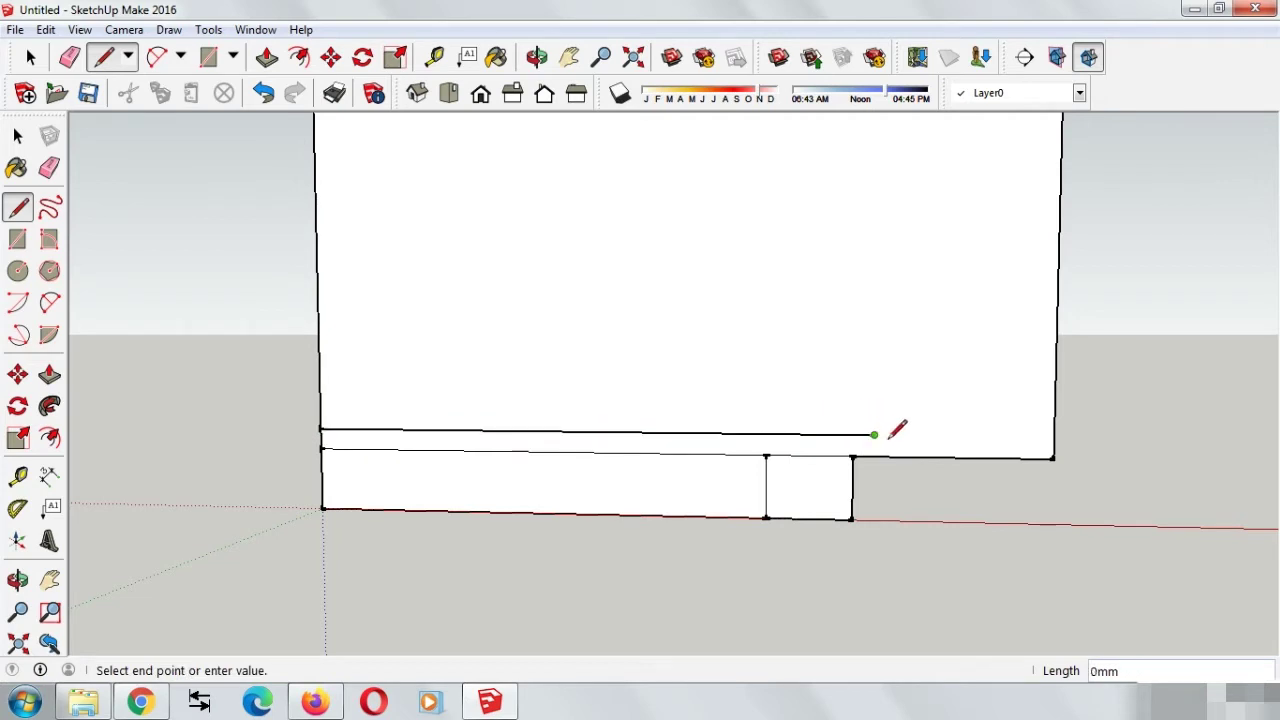
{"action": "key", "text": "Escape"}
{"action": "left_click", "coordinate": [855, 436]}
{"action": "key", "text": "Escape"}
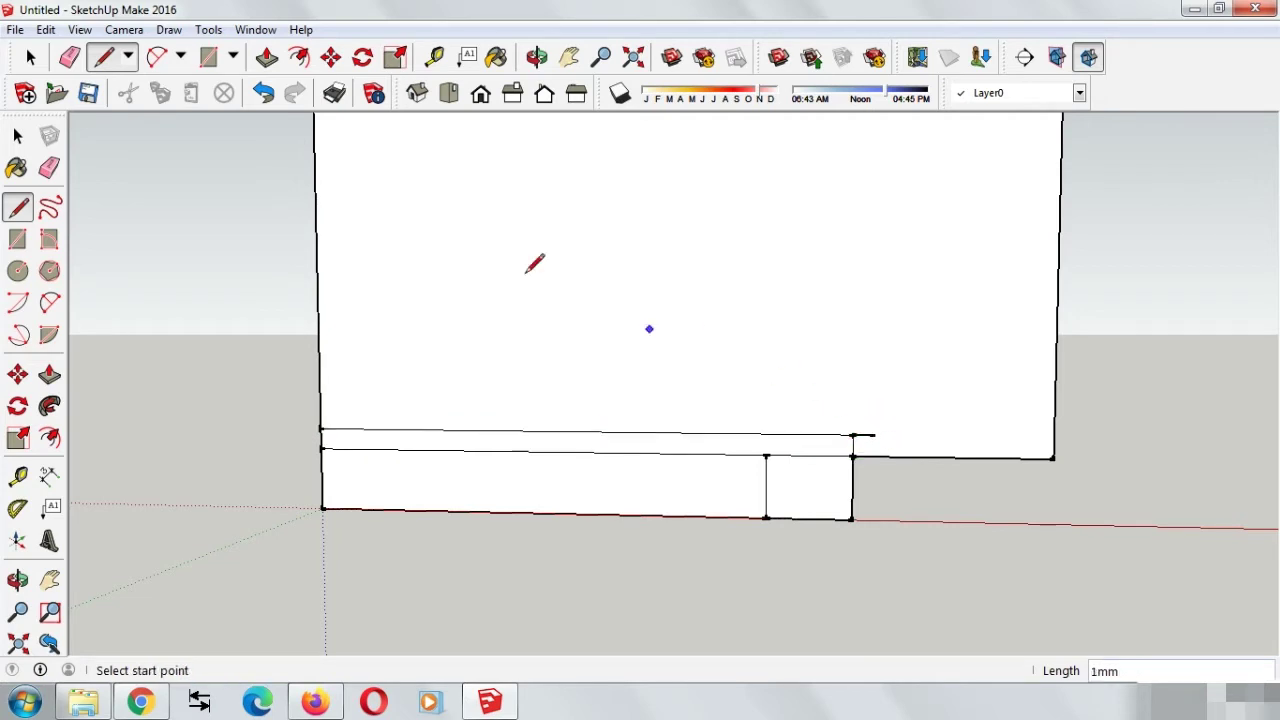
{"action": "left_click", "coordinate": [70, 57]}
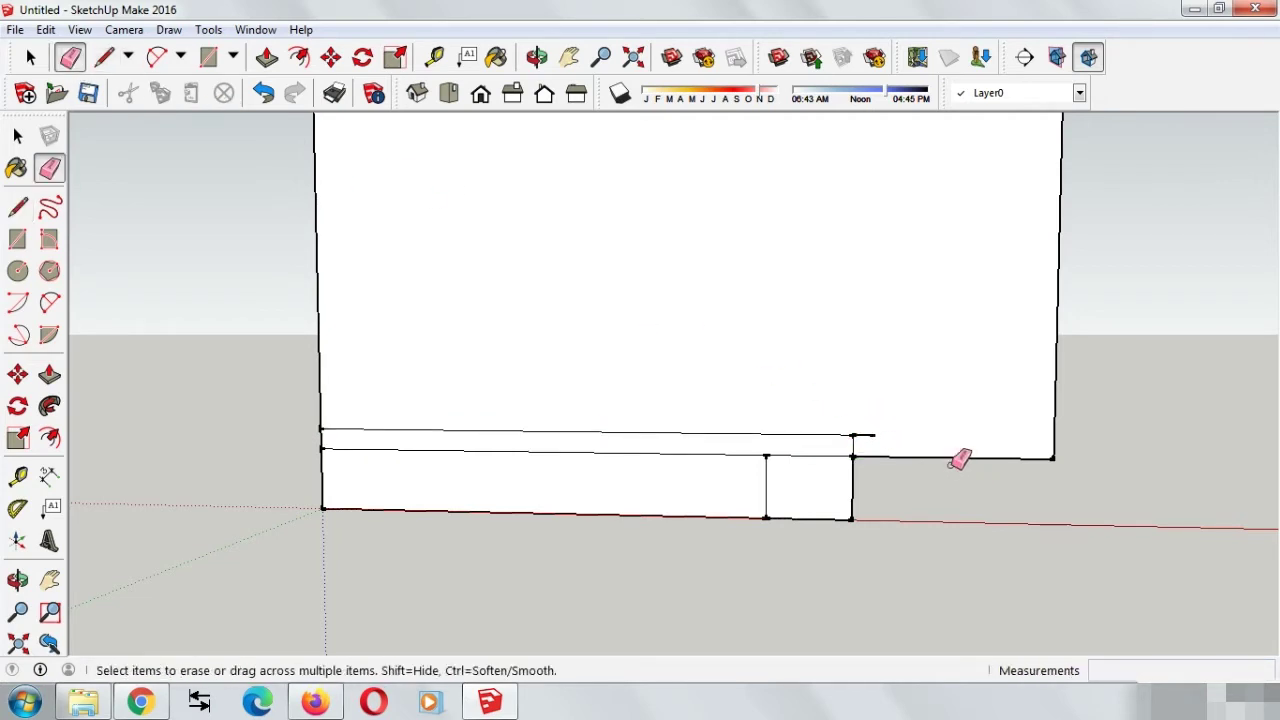
Erase the stray line stub and add a second divider 3mm left of the first.
{"action": "left_click", "coordinate": [866, 434]}
{"action": "left_click", "coordinate": [156, 57]}
{"action": "left_click", "coordinate": [766, 517]}
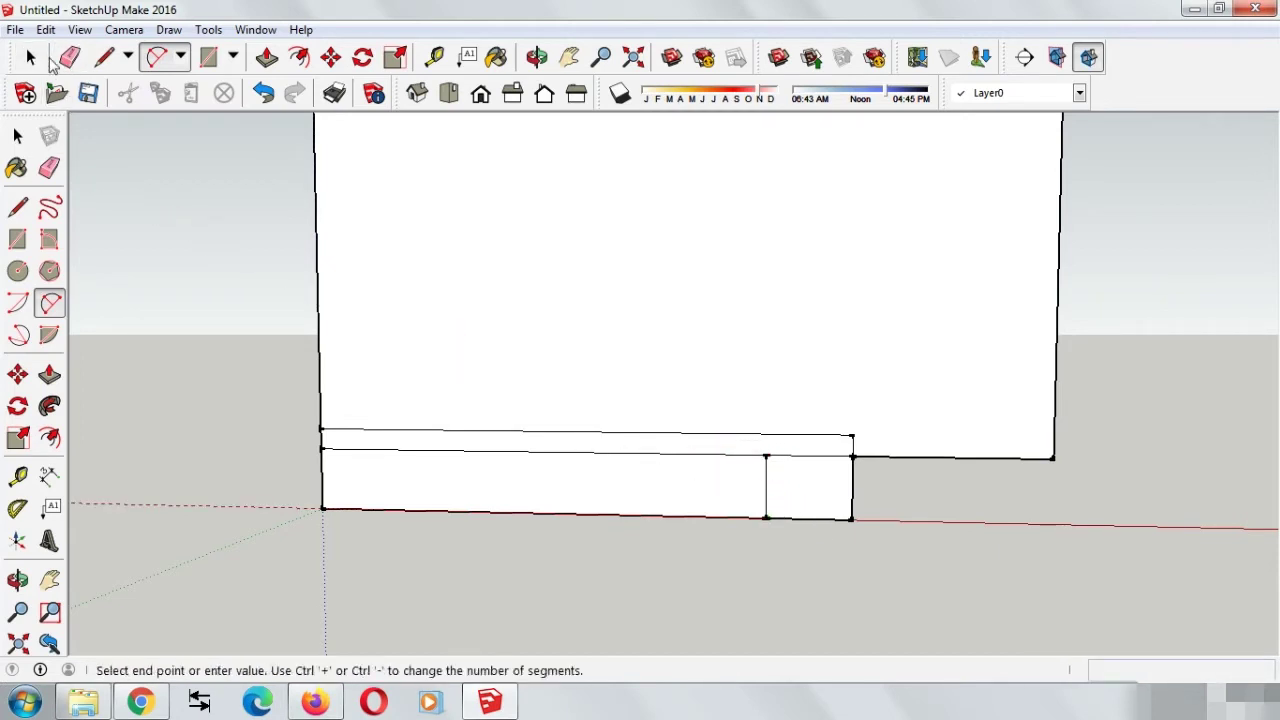
{"action": "left_click", "coordinate": [108, 60]}
{"action": "left_click", "coordinate": [765, 455]}
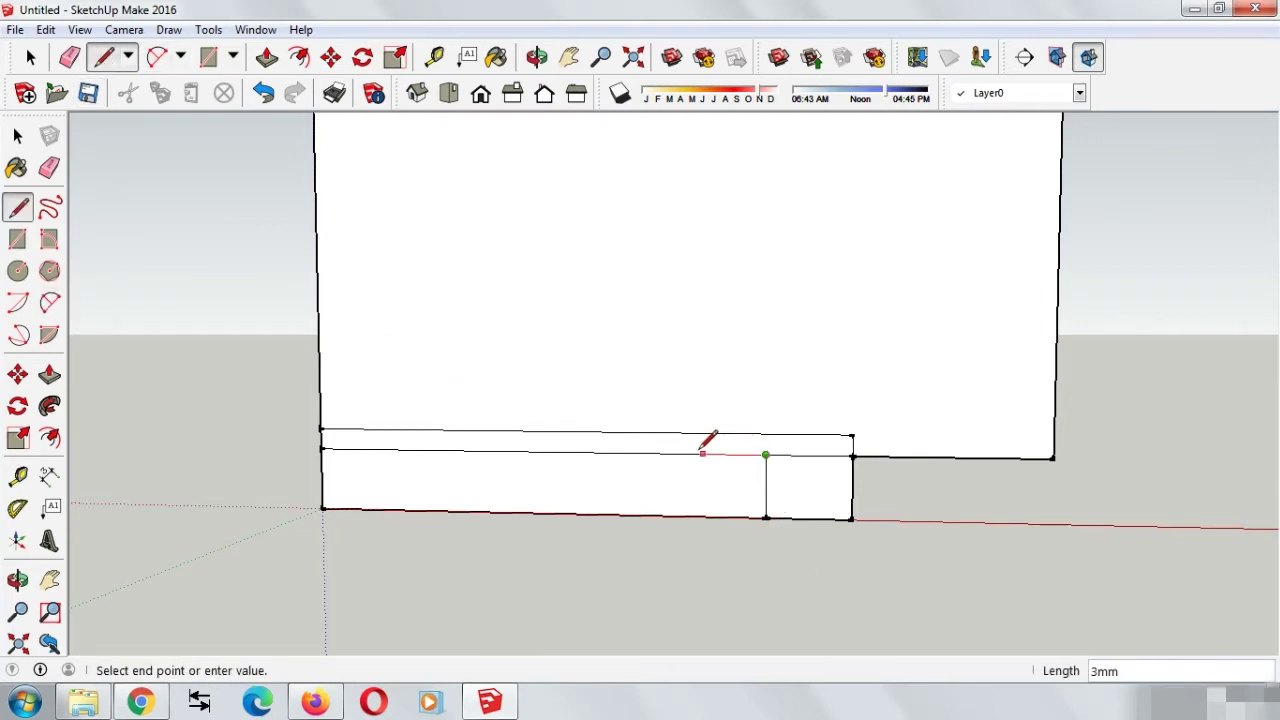
{"action": "left_click", "coordinate": [703, 454]}
{"action": "left_click", "coordinate": [703, 517]}
{"action": "left_click", "coordinate": [703, 455]}
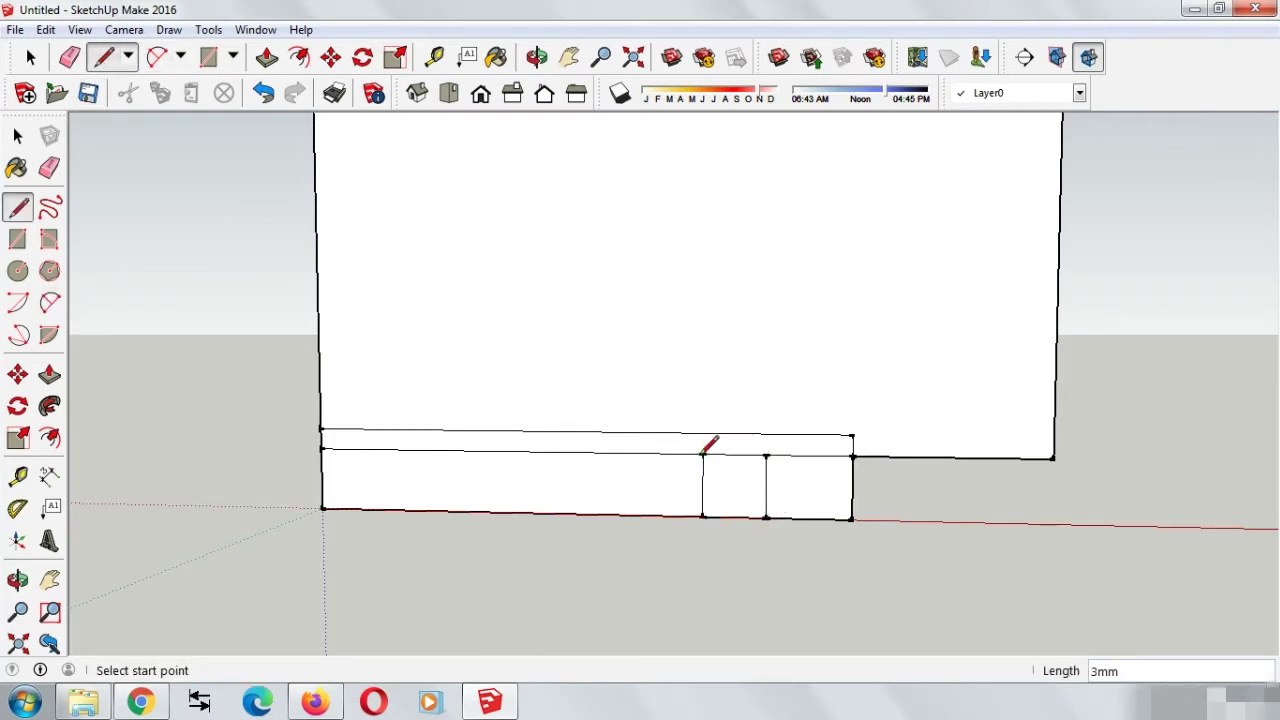
Draw a quarter-round 2-point arc between the two divider corners.
{"action": "left_click", "coordinate": [157, 57]}
{"action": "left_click", "coordinate": [767, 517]}
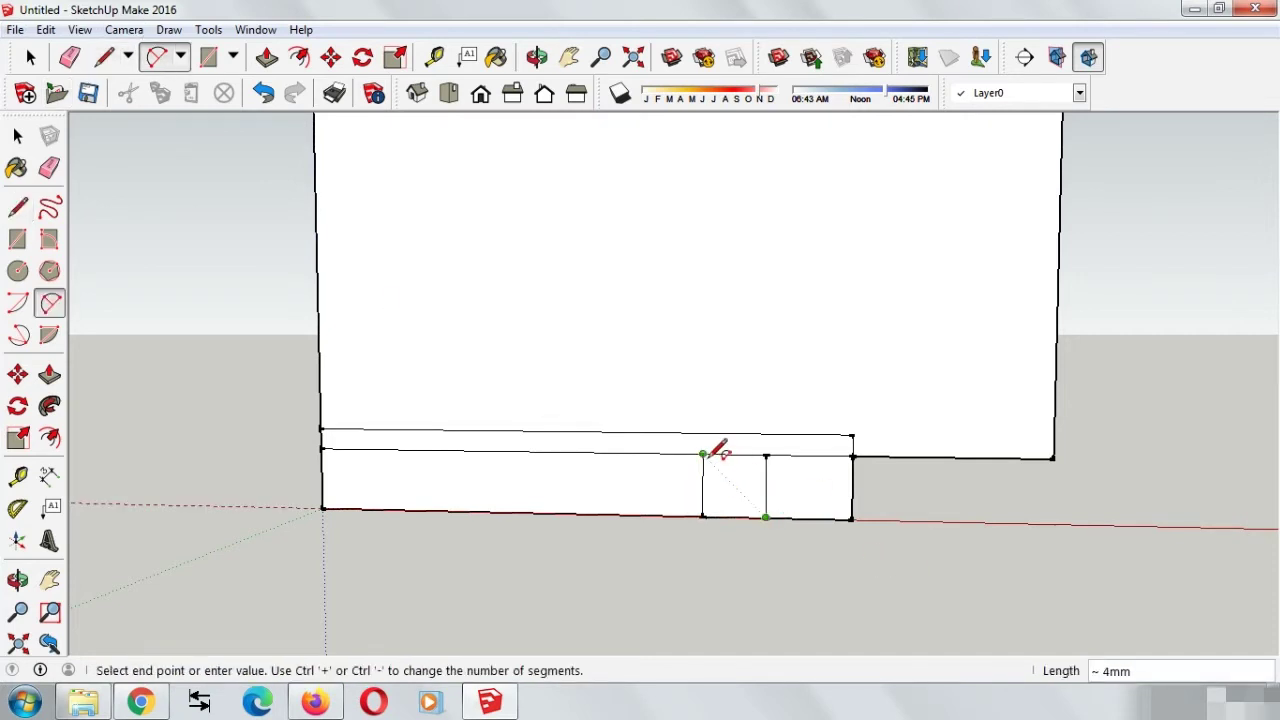
{"action": "left_click", "coordinate": [703, 455]}
{"action": "scroll", "coordinate": [730, 482], "scroll_direction": "up", "scroll_amount": 1}
{"action": "scroll", "coordinate": [755, 466], "scroll_direction": "up", "scroll_amount": 1}
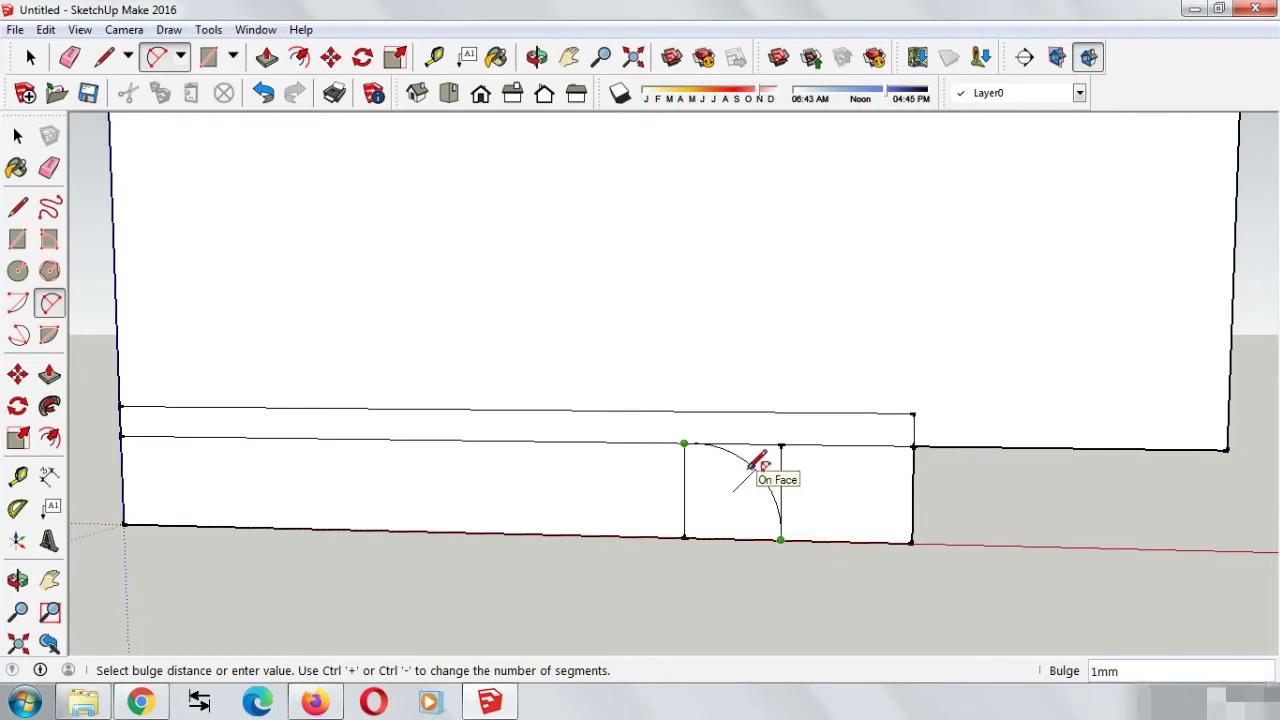
{"action": "left_click", "coordinate": [751, 466]}
{"action": "scroll", "coordinate": [703, 486], "scroll_direction": "down", "scroll_amount": 2}
{"action": "scroll", "coordinate": [760, 489], "scroll_direction": "up", "scroll_amount": 1}
Erase the leftover strip edges beside the arc, leaving a curved foot.
{"action": "middle_click_drag", "start_coordinate": [760, 489], "coordinate": [775, 512]}
{"action": "left_click", "coordinate": [70, 57]}
{"action": "left_click_drag", "start_coordinate": [810, 537], "coordinate": [828, 497]}
{"action": "scroll", "coordinate": [803, 486], "scroll_direction": "up", "scroll_amount": 2}
{"action": "scroll", "coordinate": [837, 460], "scroll_direction": "up", "scroll_amount": 1}
{"action": "left_click", "coordinate": [831, 472]}
{"action": "scroll", "coordinate": [830, 528], "scroll_direction": "down", "scroll_amount": 2}
{"action": "scroll", "coordinate": [620, 540], "scroll_direction": "down", "scroll_amount": 2}
{"action": "scroll", "coordinate": [460, 555], "scroll_direction": "down", "scroll_amount": 2}
{"action": "scroll", "coordinate": [807, 576], "scroll_direction": "down", "scroll_amount": 1}
{"action": "scroll", "coordinate": [843, 545], "scroll_direction": "up", "scroll_amount": 2}
{"action": "scroll", "coordinate": [800, 520], "scroll_direction": "up", "scroll_amount": 1}
{"action": "scroll", "coordinate": [759, 518], "scroll_direction": "down", "scroll_amount": 1}
{"action": "scroll", "coordinate": [700, 505], "scroll_direction": "up", "scroll_amount": 2}
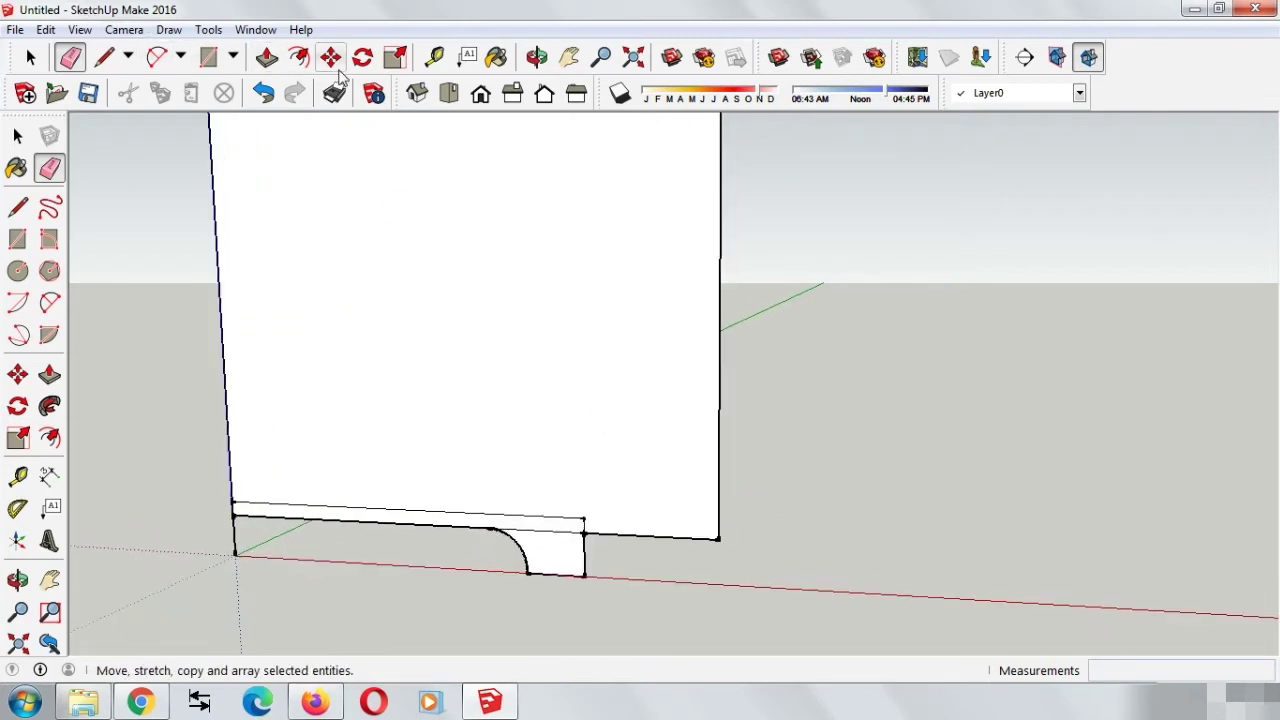
{"action": "left_click", "coordinate": [106, 57]}
Draw a vertical line from the base's right corner up to the top edge, splitting the face.
{"action": "left_click", "coordinate": [585, 575]}
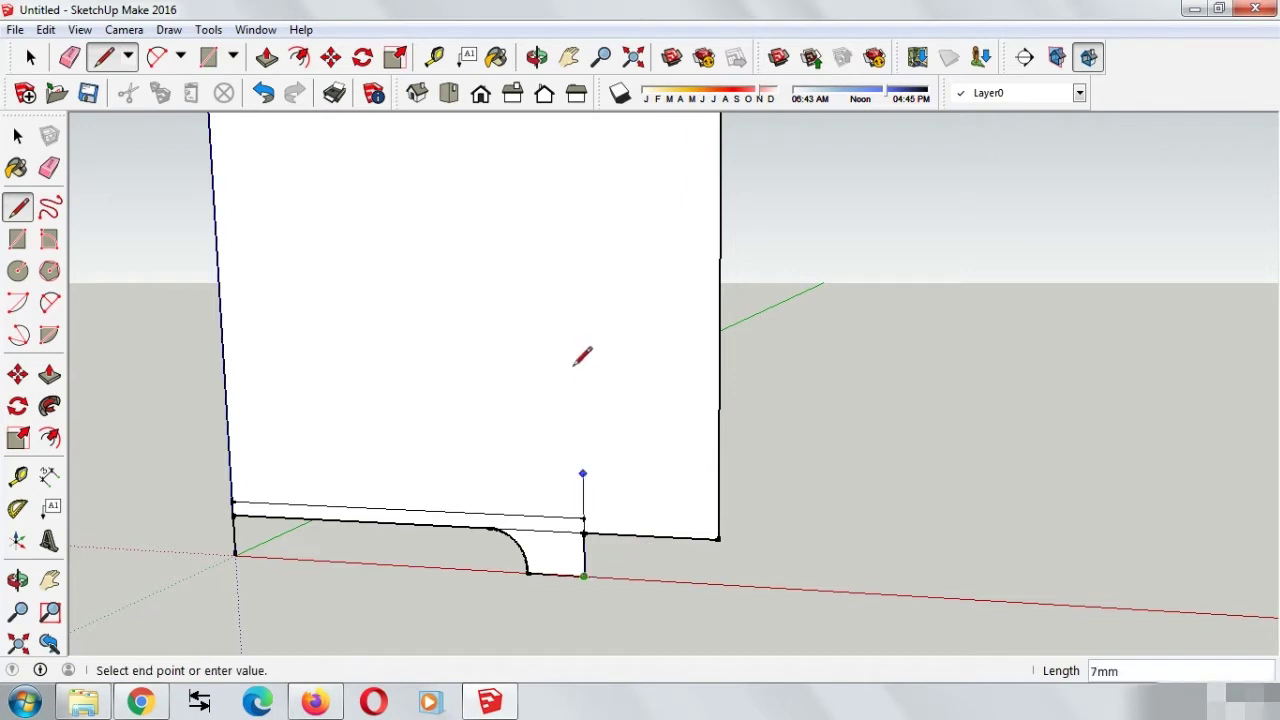
{"action": "scroll", "coordinate": [580, 370], "scroll_direction": "down", "scroll_amount": 1}
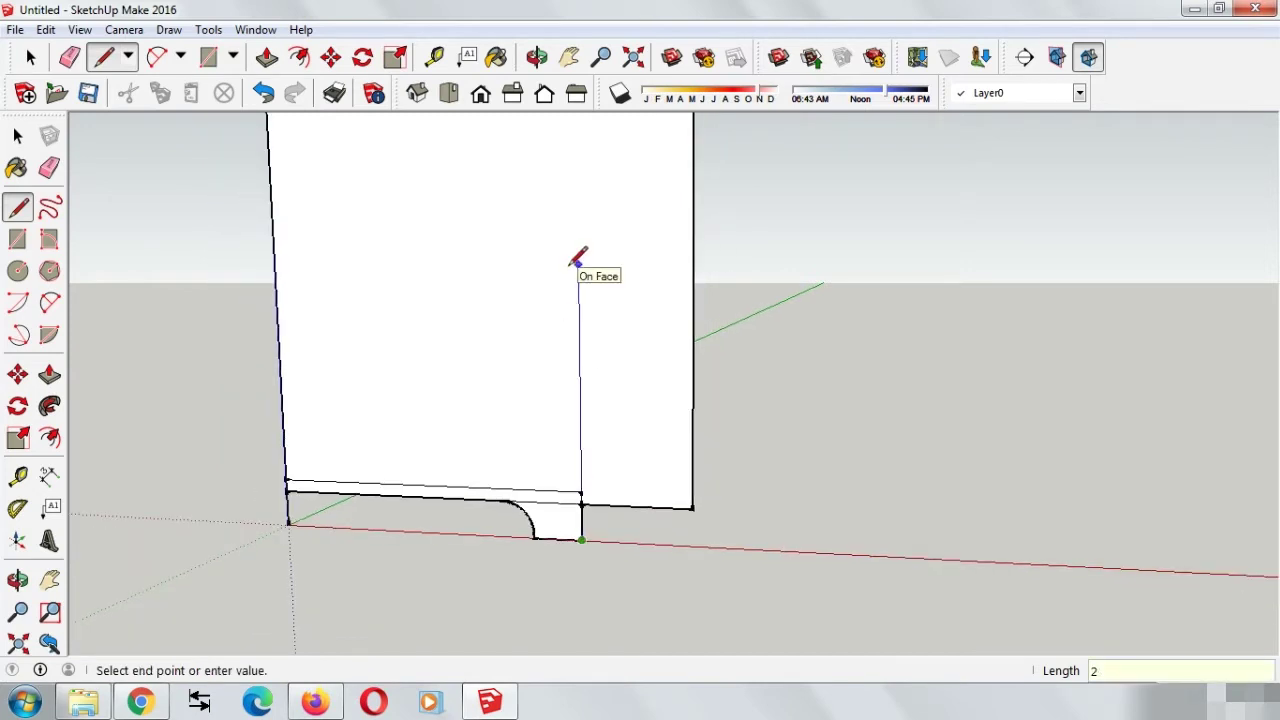
{"action": "left_click", "coordinate": [693, 197]}
{"action": "key", "text": "space"}
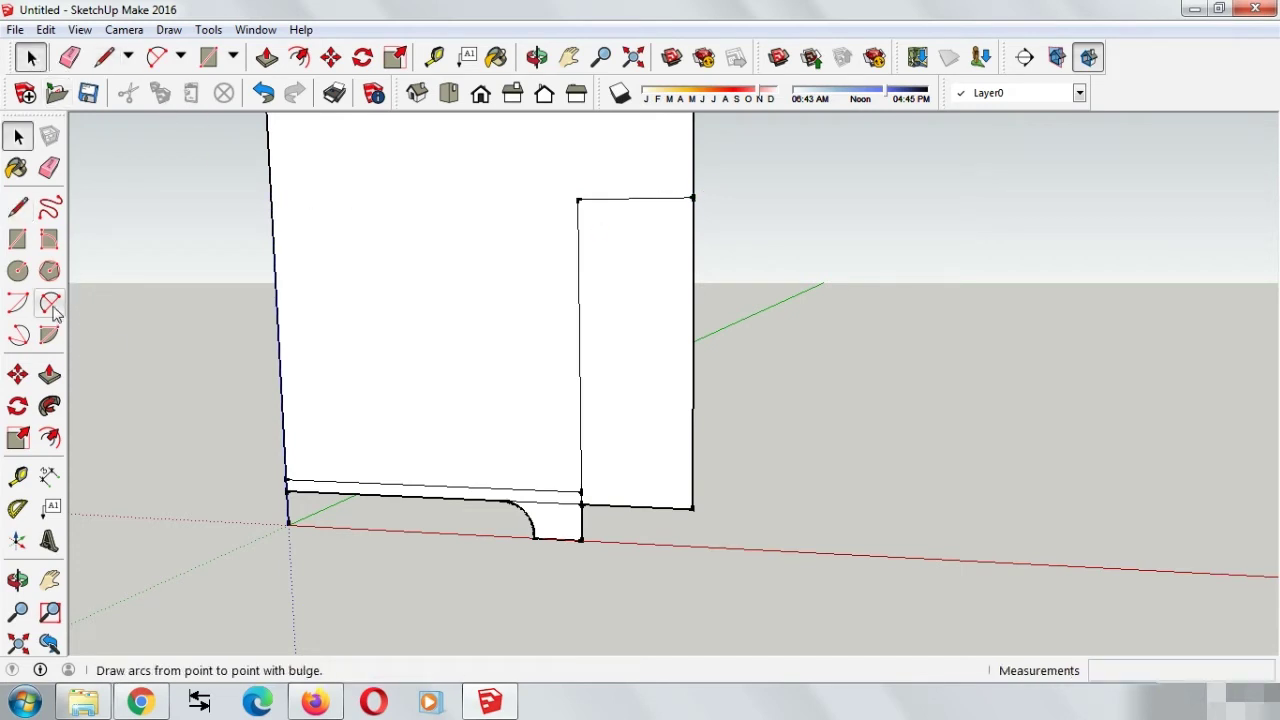
Start a 2-point arc from the narrow rectangle's top-right corner to the bottom corner.
{"action": "left_click", "coordinate": [49, 300]}
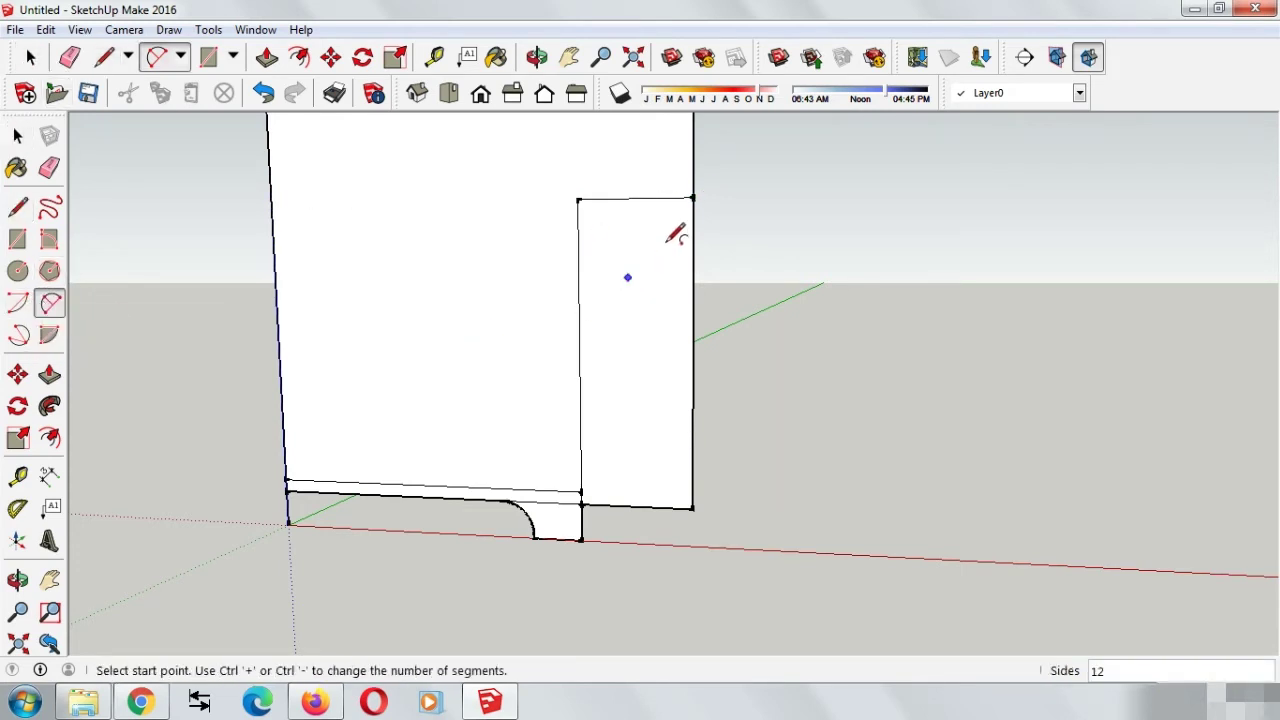
{"action": "left_click", "coordinate": [693, 197]}
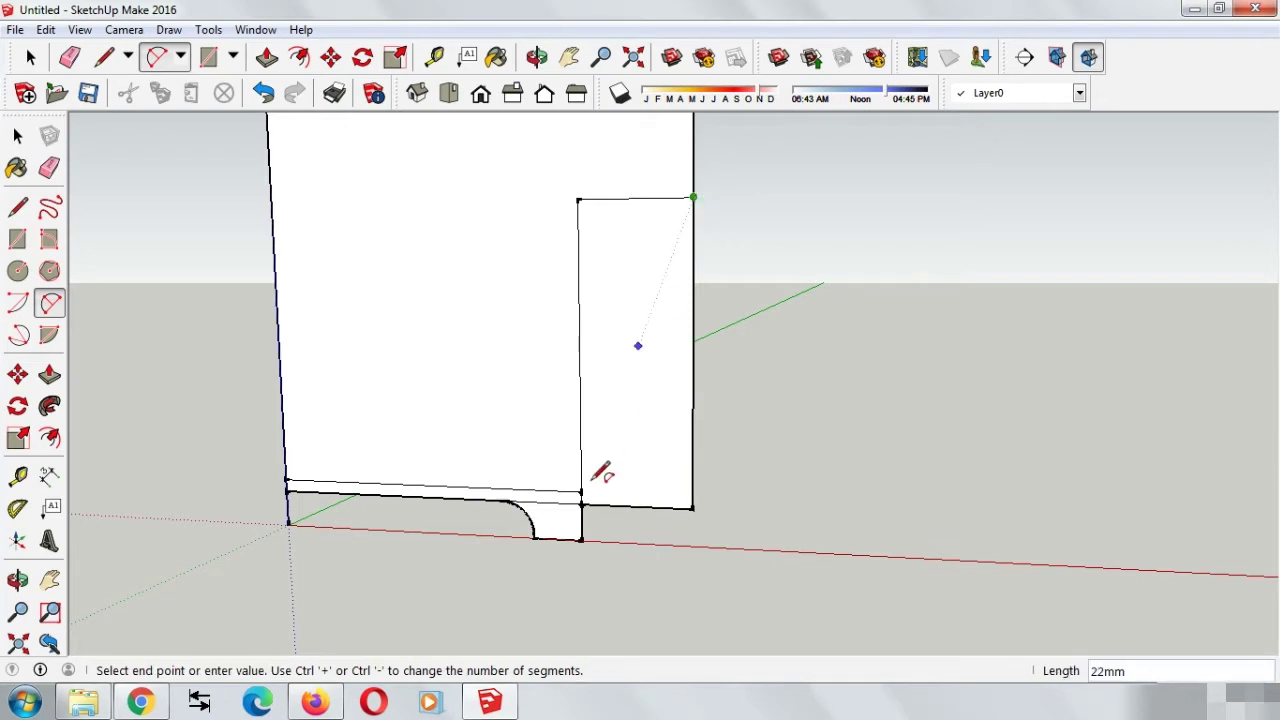
{"action": "scroll", "coordinate": [583, 540], "scroll_direction": "up", "scroll_amount": 1}
{"action": "left_click", "coordinate": [582, 539]}
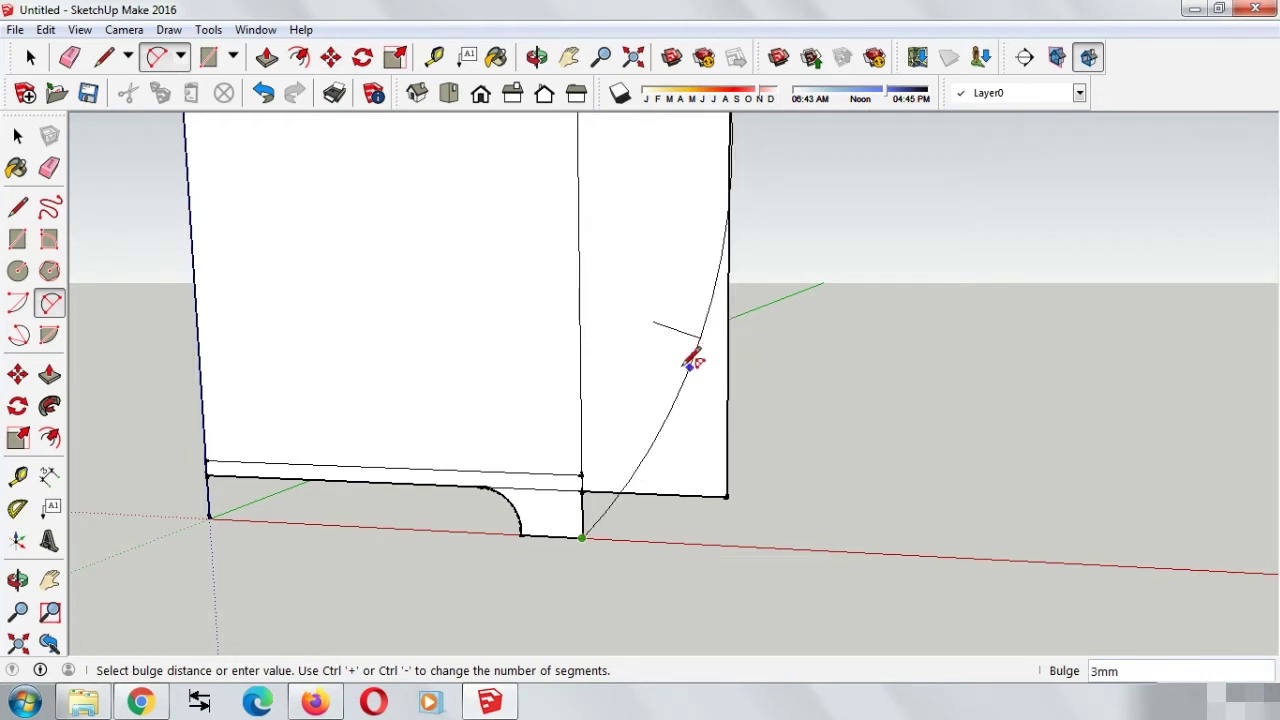
Set the arc's bulge to complete the curved outer side.
{"action": "left_click", "coordinate": [672, 368]}
{"action": "middle_click_drag", "start_coordinate": [686, 400], "coordinate": [694, 457]}
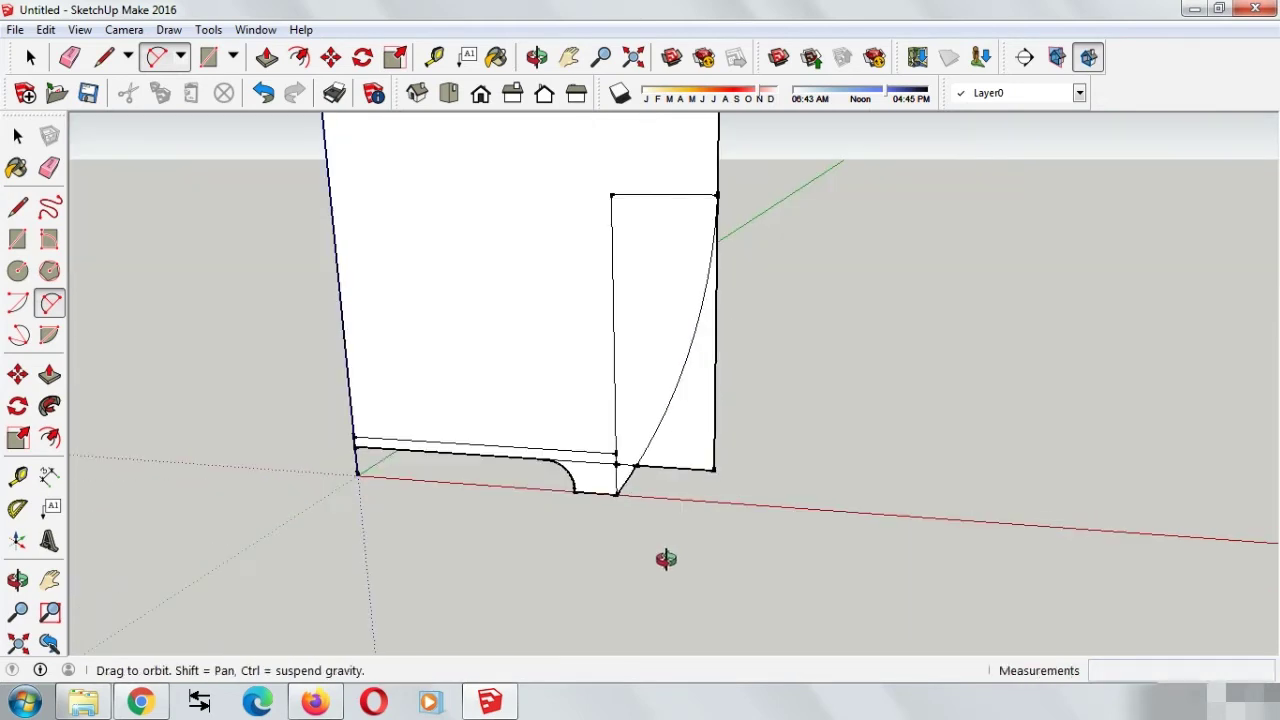
{"action": "mouse_move", "coordinate": [722, 298]}
{"action": "middle_mouse_down"}
{"action": "mouse_move", "coordinate": [425, 260]}
{"action": "mouse_move", "coordinate": [758, 470]}
{"action": "middle_mouse_up"}
Erase the straight right edge and the narrow rectangle's inner vertical edge.
{"action": "left_click", "coordinate": [69, 57]}
{"action": "left_click_drag", "start_coordinate": [758, 470], "coordinate": [601, 368]}
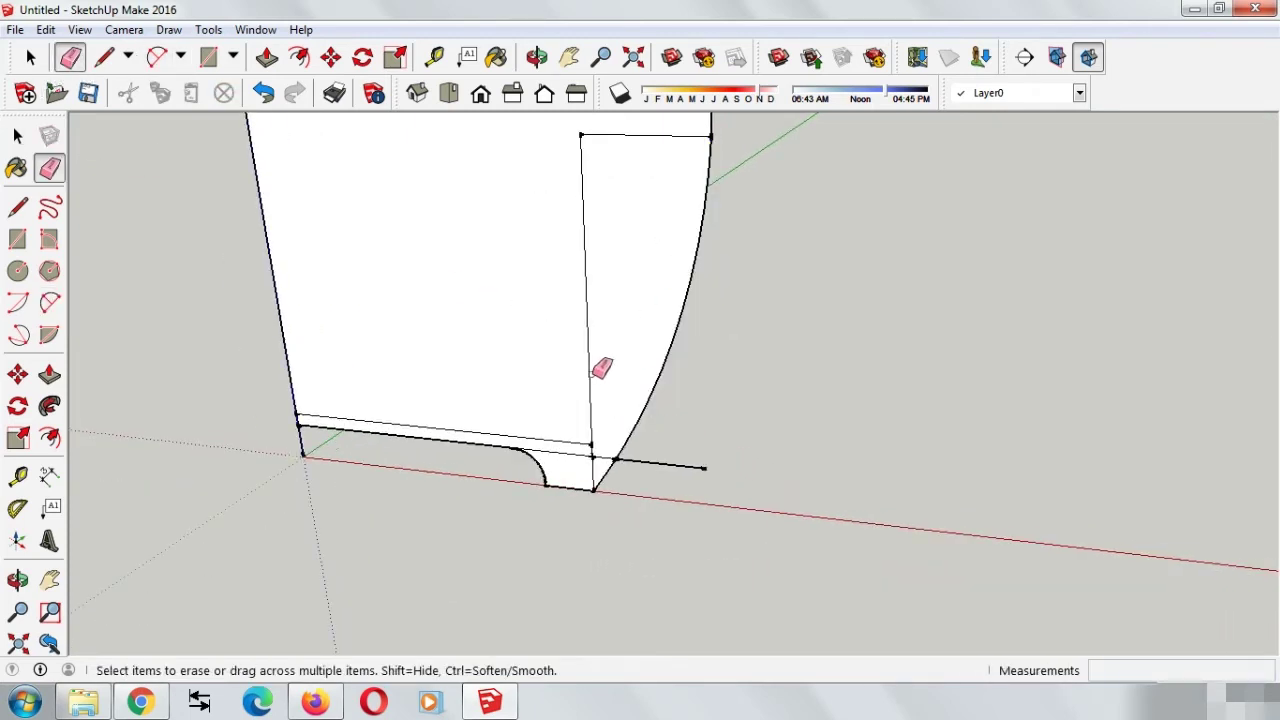
{"action": "scroll", "coordinate": [586, 402], "scroll_direction": "up", "scroll_amount": 1}
{"action": "scroll", "coordinate": [584, 398], "scroll_direction": "up", "scroll_amount": 1}
{"action": "scroll", "coordinate": [580, 392], "scroll_direction": "up", "scroll_amount": 1}
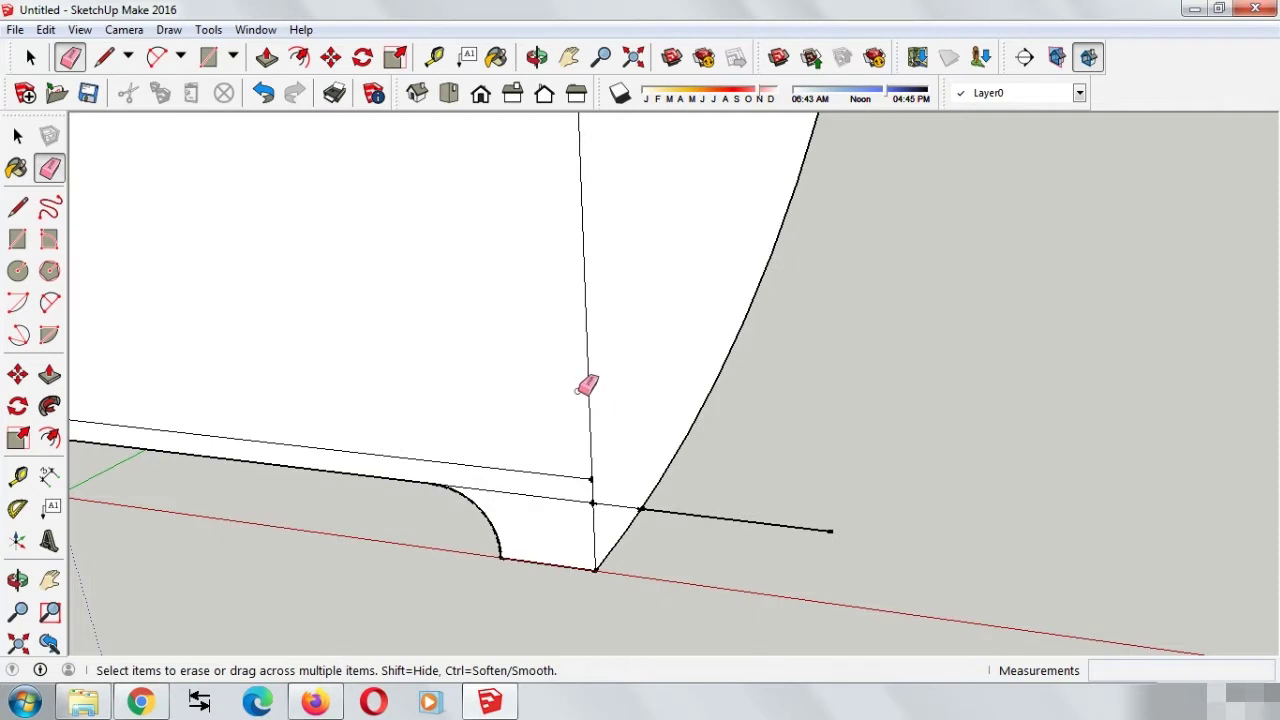
{"action": "left_click_drag", "start_coordinate": [591, 364], "coordinate": [711, 394]}
{"action": "scroll", "coordinate": [735, 488], "scroll_direction": "down", "scroll_amount": 1}
{"action": "scroll", "coordinate": [650, 525], "scroll_direction": "up", "scroll_amount": 1}
{"action": "scroll", "coordinate": [718, 530], "scroll_direction": "down", "scroll_amount": 1}
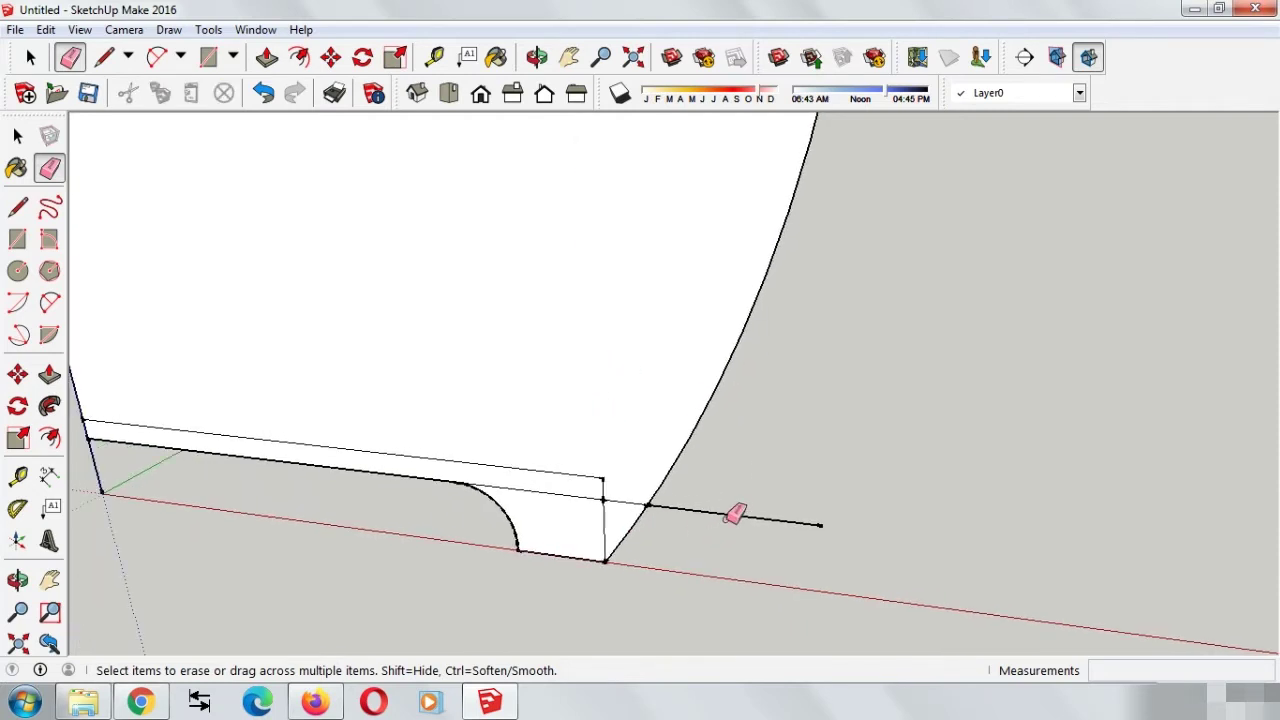
{"action": "scroll", "coordinate": [730, 505], "scroll_direction": "up", "scroll_amount": 1}
{"action": "scroll", "coordinate": [617, 523], "scroll_direction": "up", "scroll_amount": 1}
Erase both pieces of the stray horizontal line.
{"action": "left_click", "coordinate": [620, 492]}
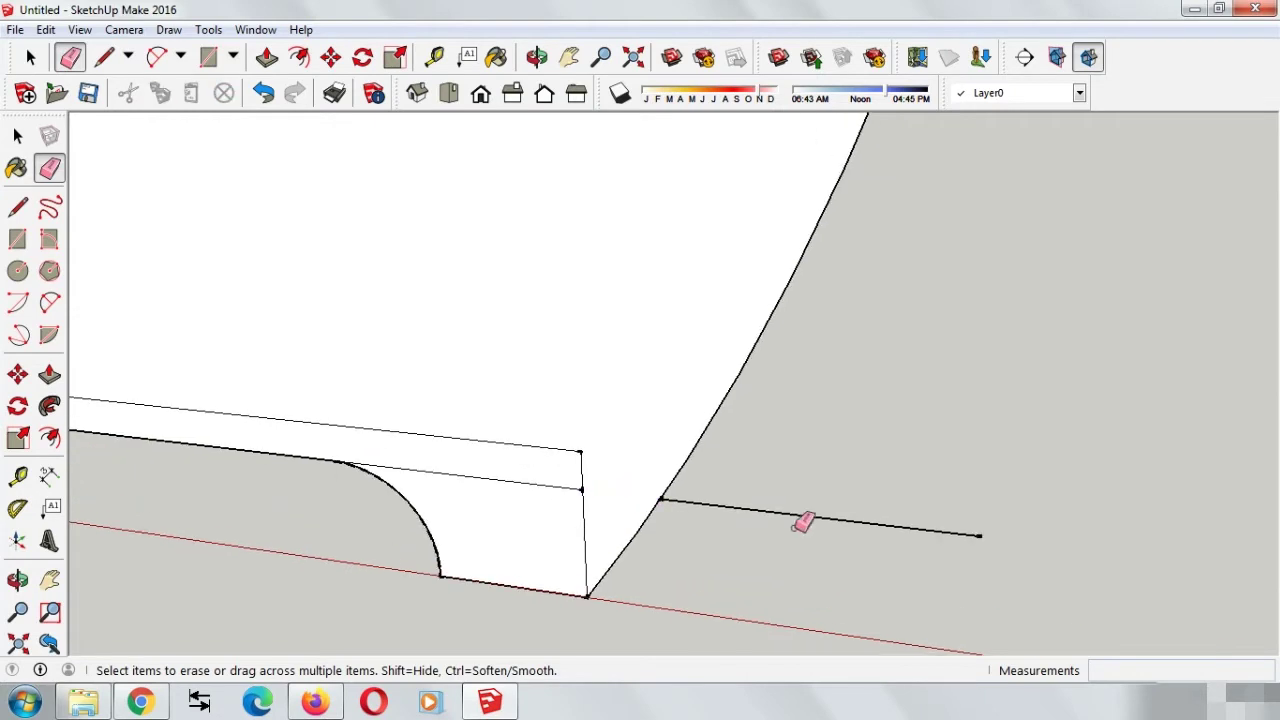
{"action": "left_click", "coordinate": [806, 518]}
{"action": "scroll", "coordinate": [806, 534], "scroll_direction": "down", "scroll_amount": 1}
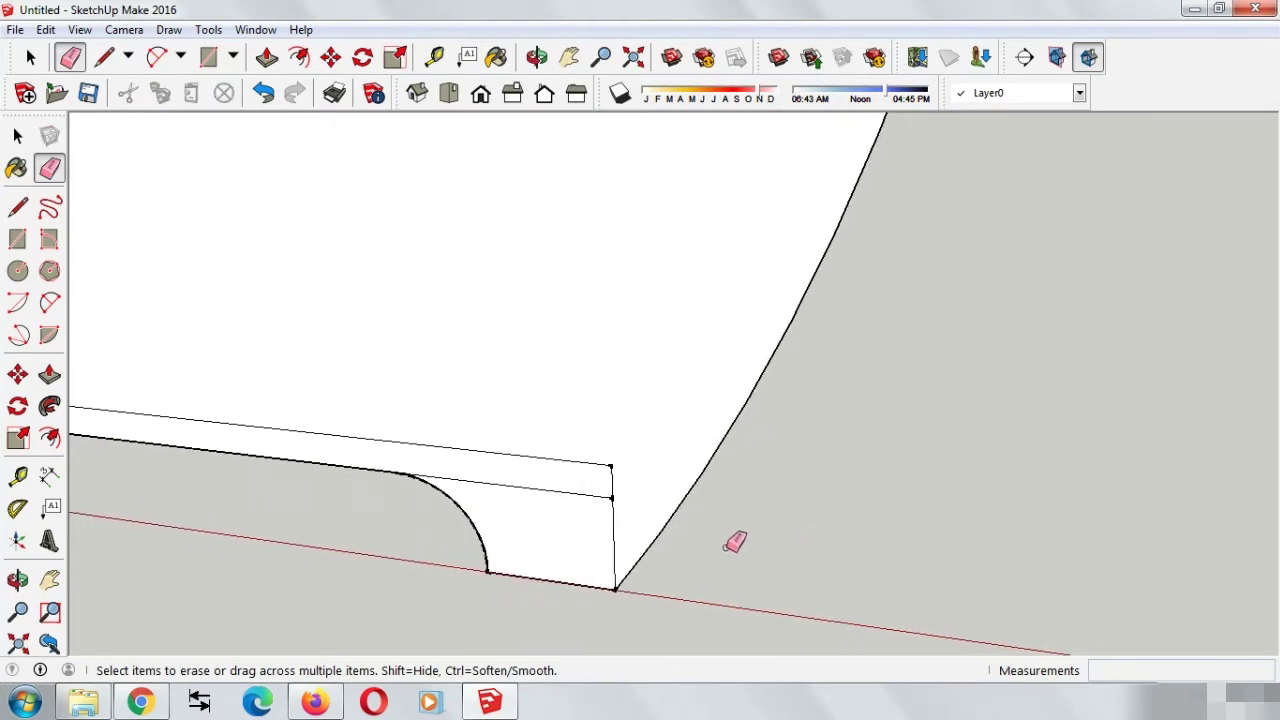
{"action": "scroll", "coordinate": [734, 537], "scroll_direction": "down", "scroll_amount": 1}
{"action": "scroll", "coordinate": [834, 526], "scroll_direction": "down", "scroll_amount": 1}
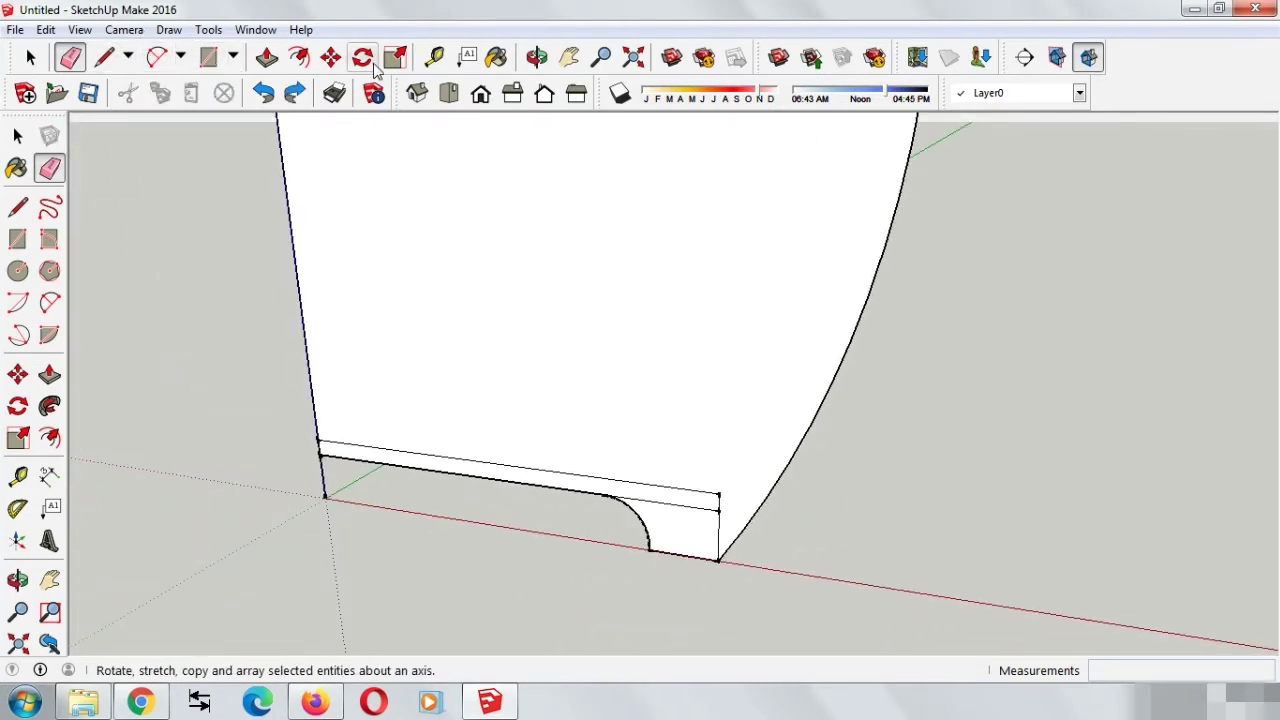
Begin an offset of the profile face from its edge.
{"action": "left_click", "coordinate": [50, 270]}
{"action": "left_click", "coordinate": [44, 438]}
{"action": "left_click", "coordinate": [44, 448]}
{"action": "left_click", "coordinate": [783, 410]}
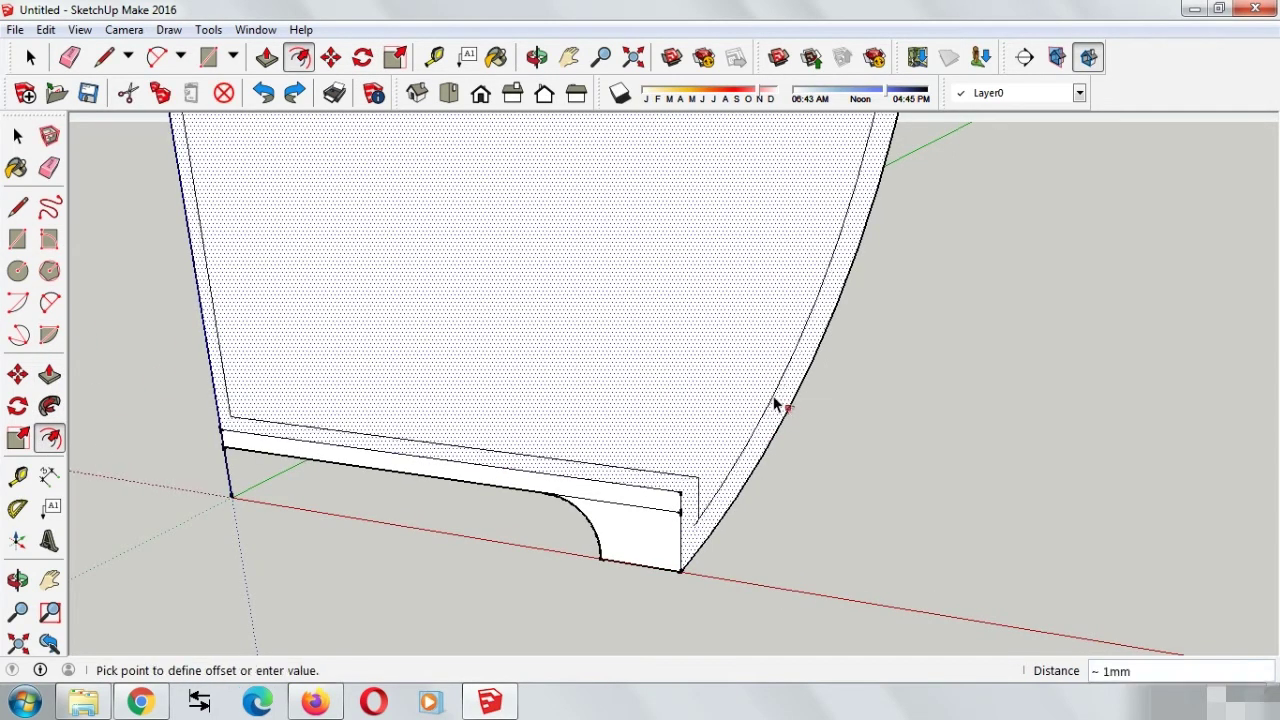
Offset the profile outline about 1mm inward to form a thin rim.
{"action": "left_click", "coordinate": [776, 404]}
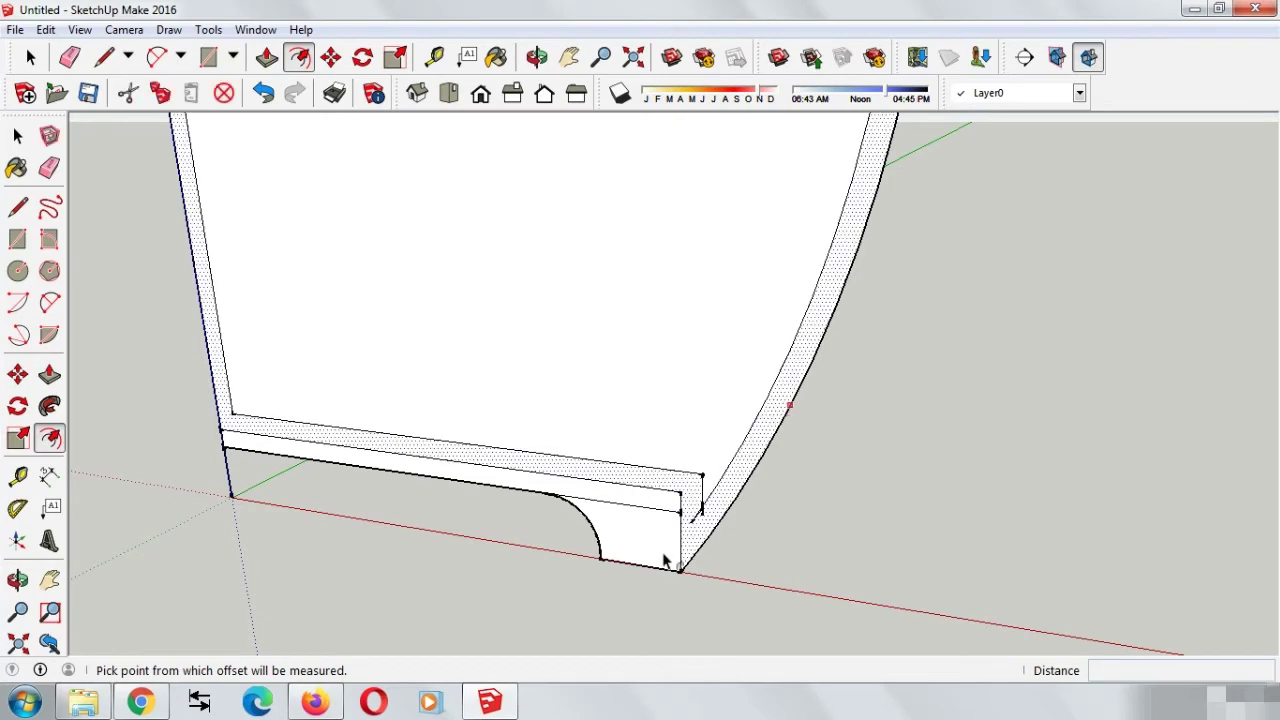
{"action": "scroll", "coordinate": [657, 540], "scroll_direction": "up", "scroll_amount": 3}
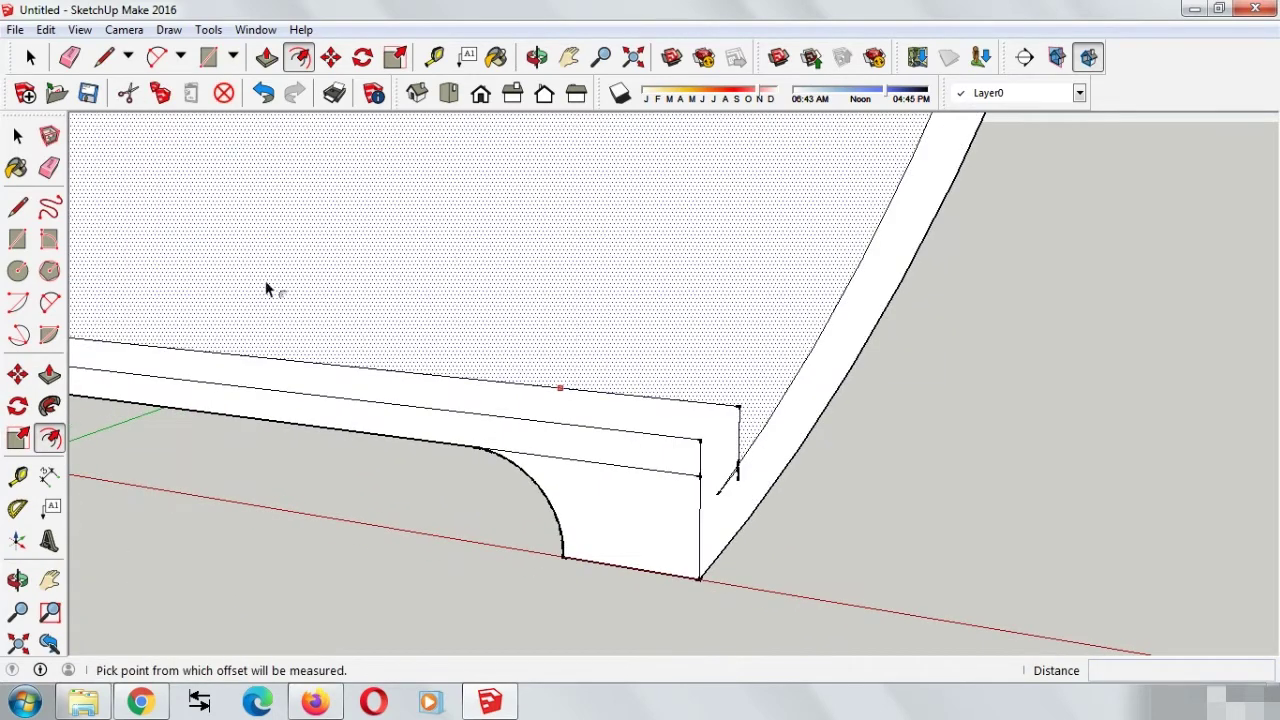
{"action": "scroll", "coordinate": [760, 520], "scroll_direction": "up", "scroll_amount": 1}
{"action": "scroll", "coordinate": [725, 490], "scroll_direction": "up", "scroll_amount": 2}
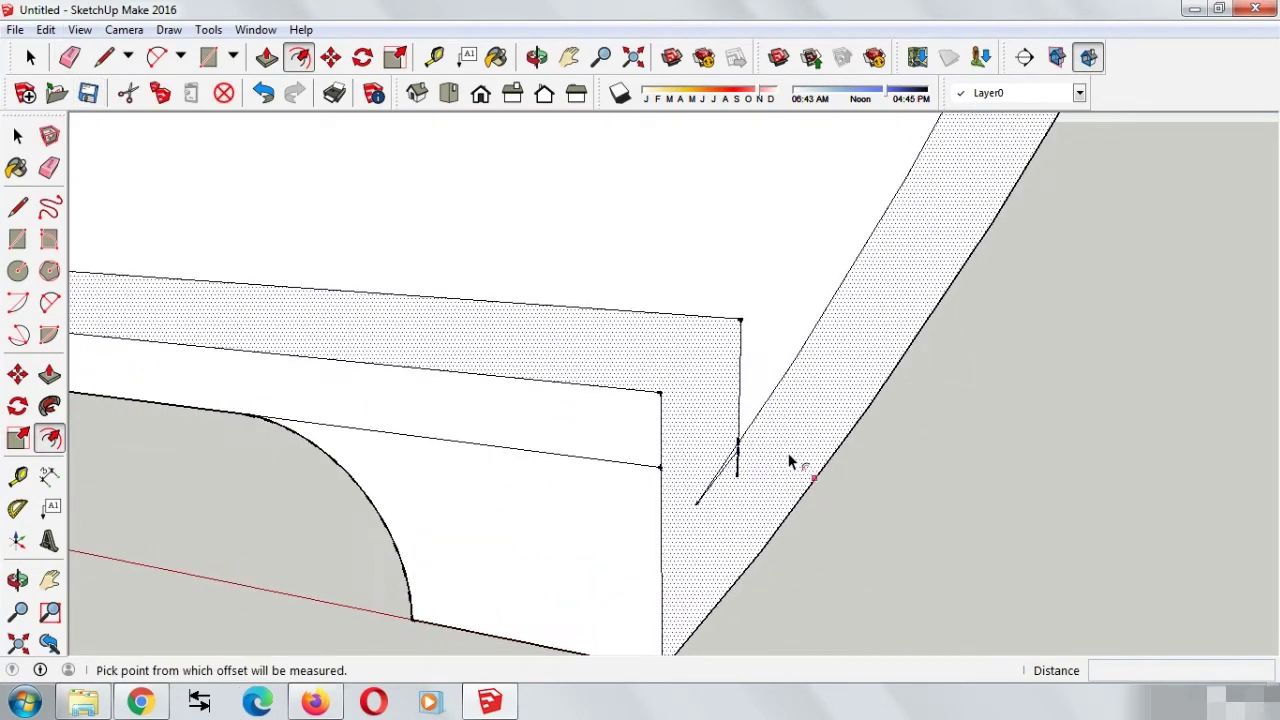
{"action": "left_click", "coordinate": [69, 57]}
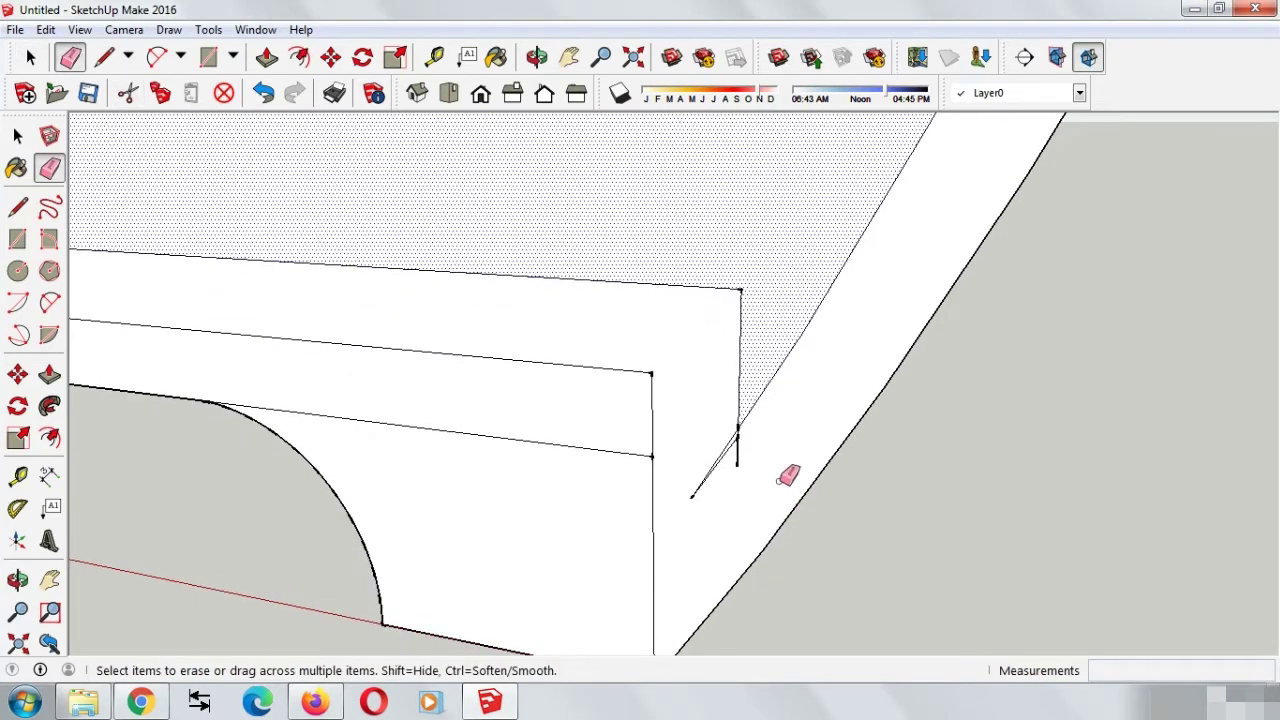
Erase the two stray edges at the inner corner and close that corner with a line to the base edge.
{"action": "left_click", "coordinate": [723, 449]}
{"action": "left_click", "coordinate": [737, 452]}
{"action": "scroll", "coordinate": [660, 455], "scroll_direction": "down", "scroll_amount": 1}
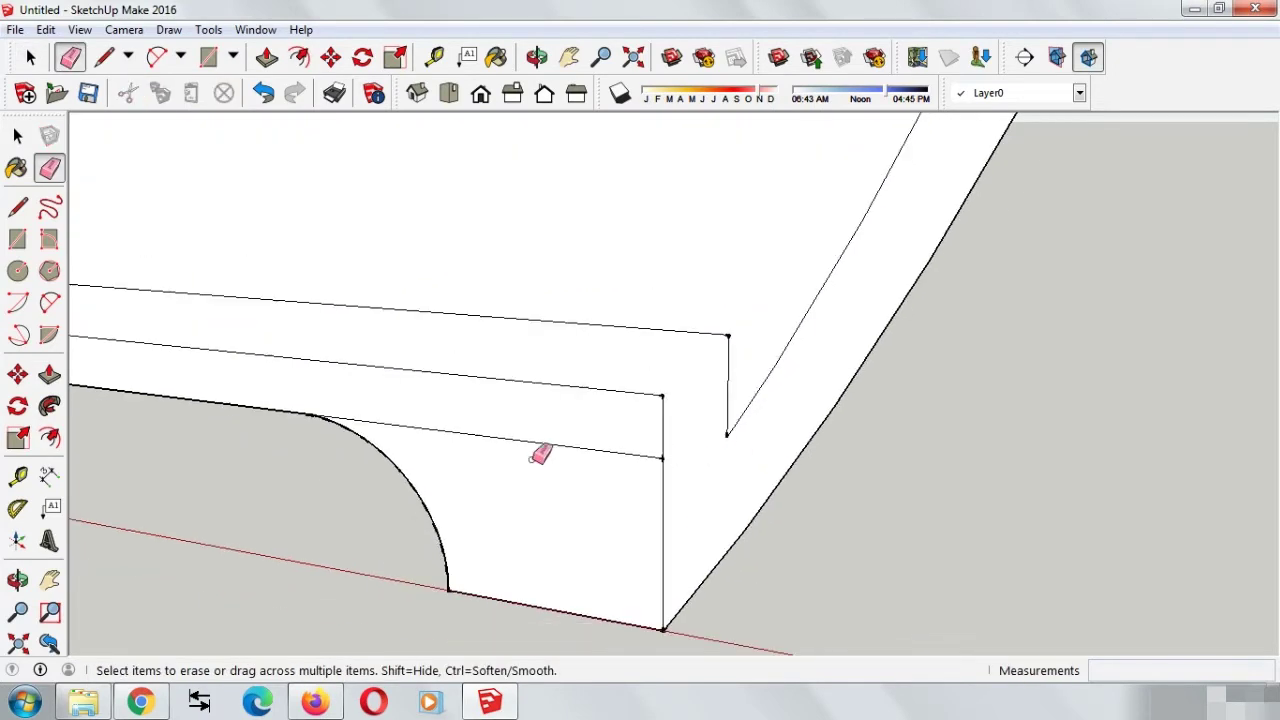
{"action": "left_click", "coordinate": [112, 58]}
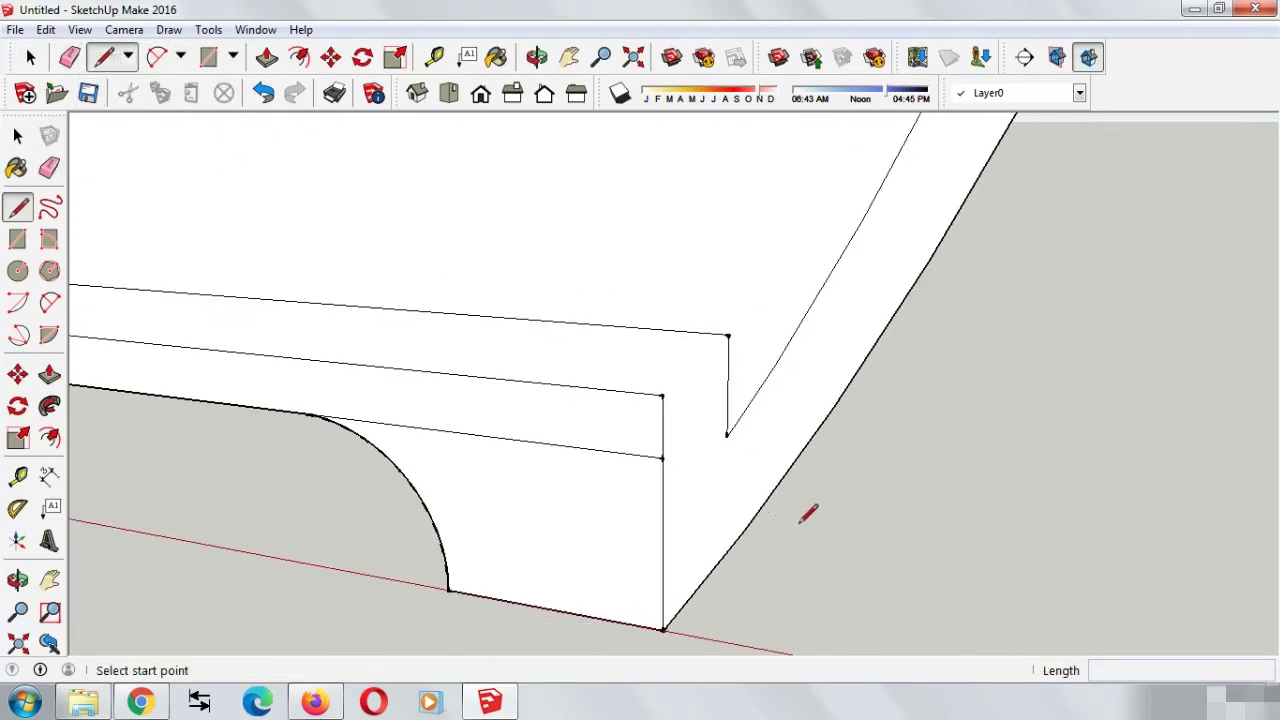
{"action": "left_click", "coordinate": [727, 436]}
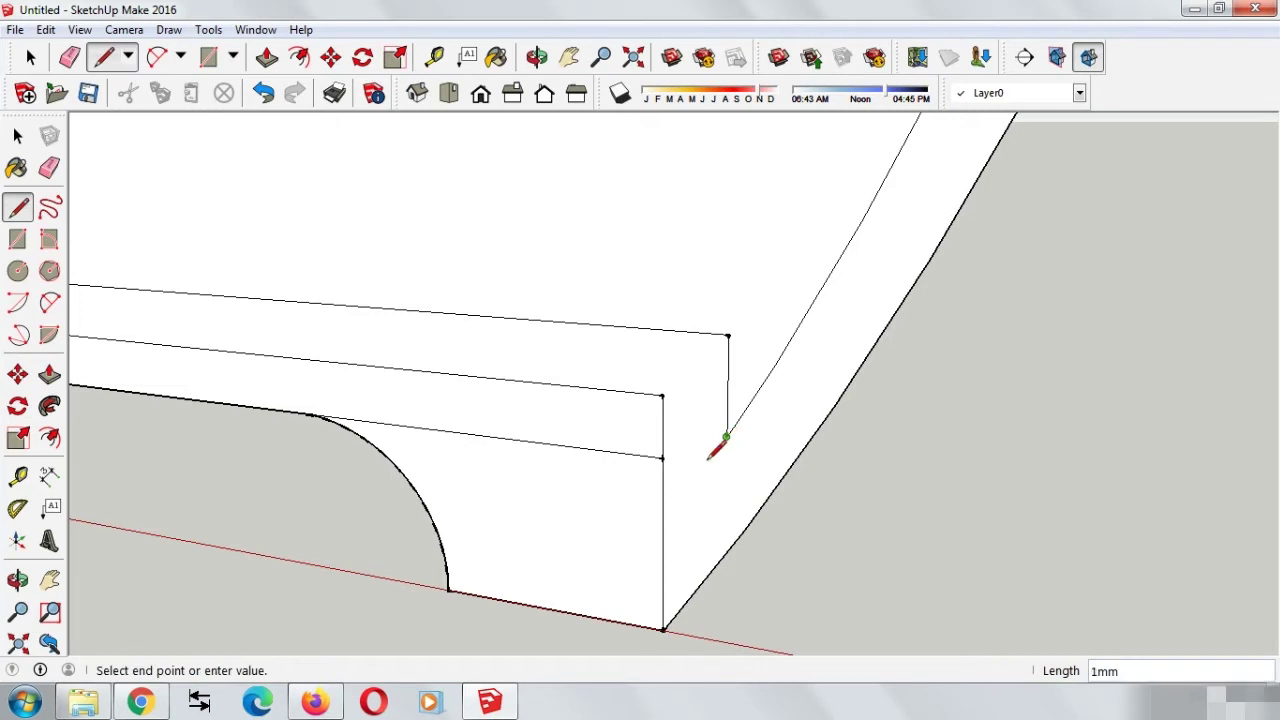
{"action": "left_click", "coordinate": [662, 531]}
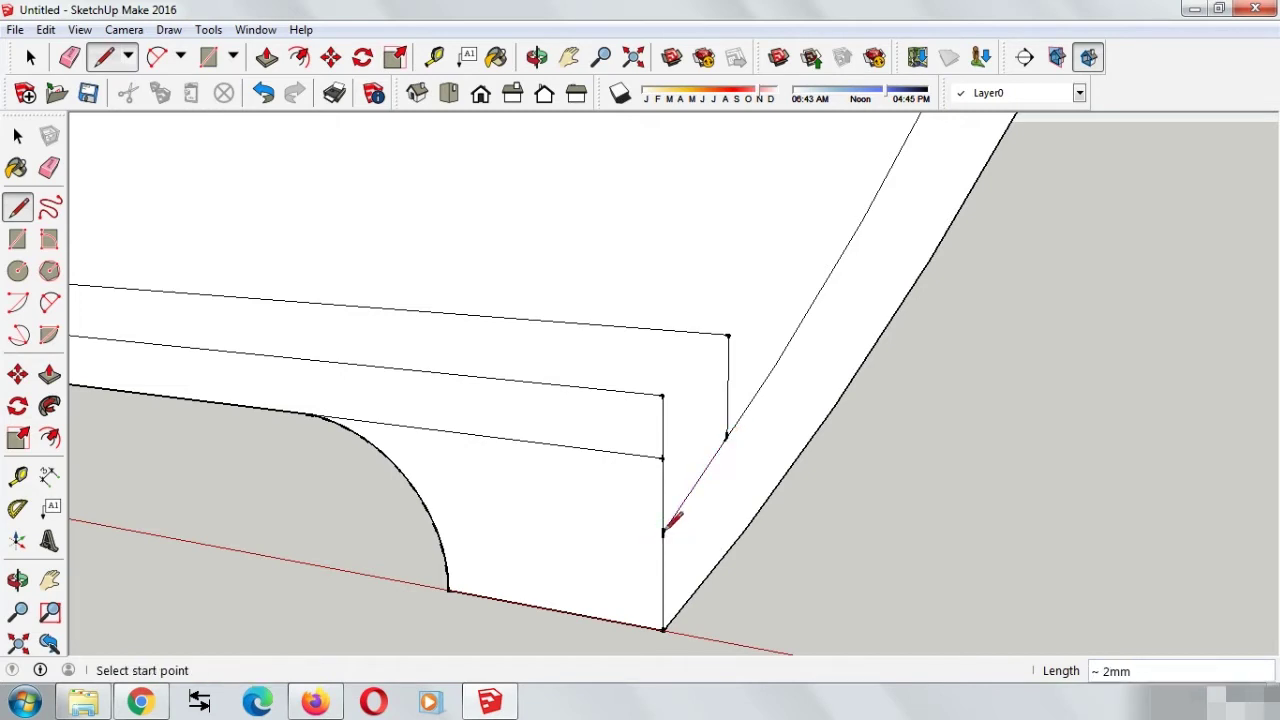
Draw a short edge from the inner top corner to the outer corner, closing the wall top.
{"action": "middle_click_drag", "start_coordinate": [857, 491], "coordinate": [72, 10]}
{"action": "key", "text": "e"}
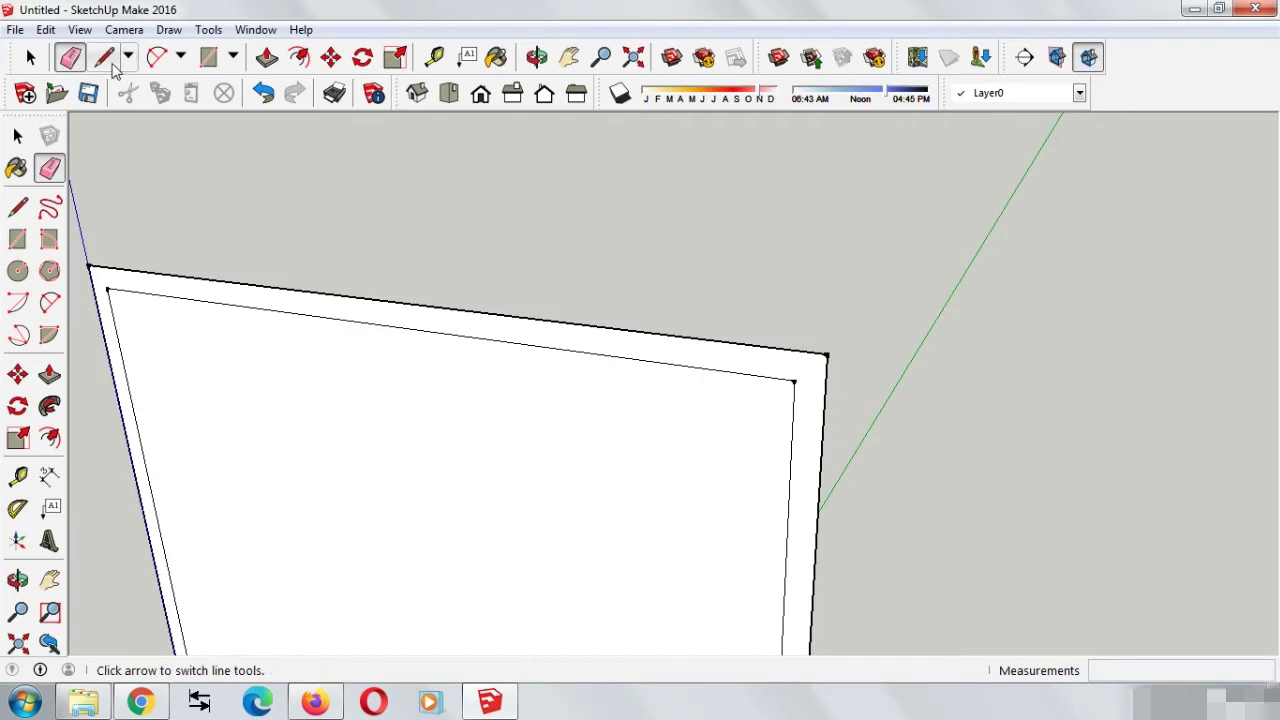
{"action": "left_click", "coordinate": [104, 57]}
{"action": "scroll", "coordinate": [920, 374], "scroll_direction": "up", "scroll_amount": 1}
{"action": "left_click", "coordinate": [737, 371]}
{"action": "left_click", "coordinate": [790, 327]}
{"action": "scroll", "coordinate": [828, 290], "scroll_direction": "down", "scroll_amount": 2}
{"action": "scroll", "coordinate": [848, 302], "scroll_direction": "down", "scroll_amount": 2}
{"action": "scroll", "coordinate": [848, 302], "scroll_direction": "down", "scroll_amount": 1}
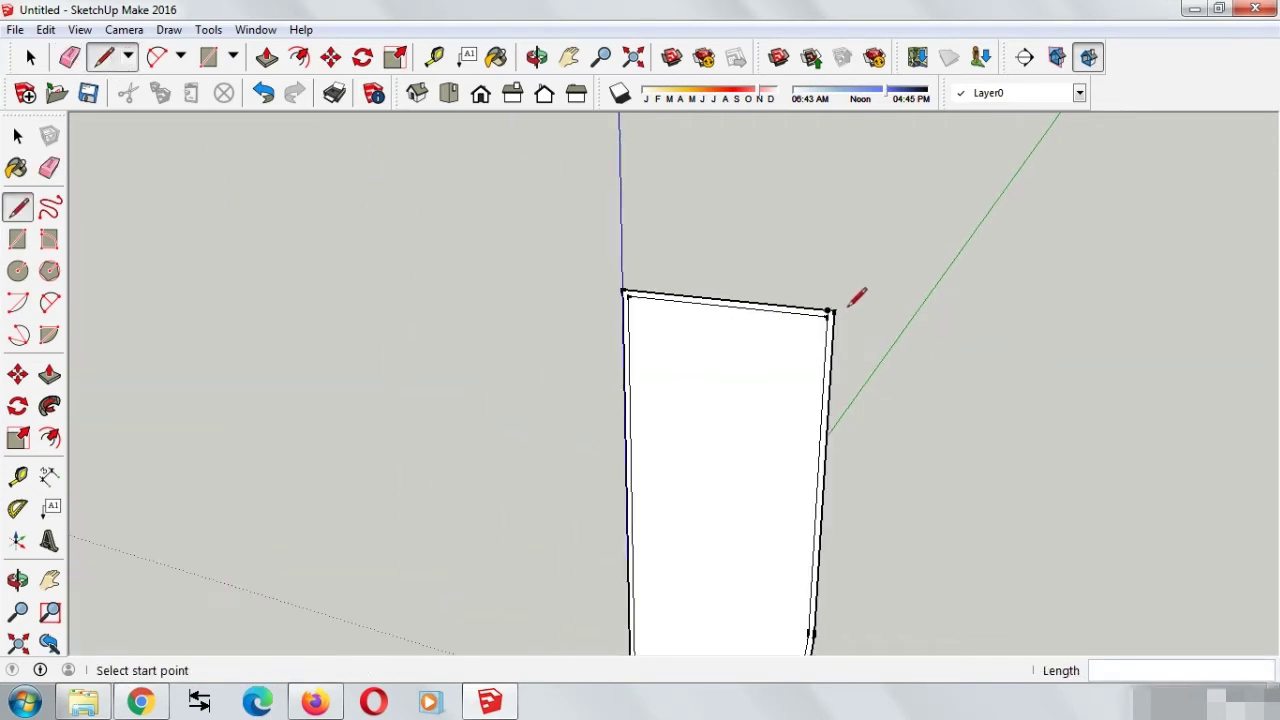
Erase the inner vertical edges, the large inner face and the inner area's top edge.
{"action": "middle_click_drag", "start_coordinate": [851, 251], "coordinate": [771, 586]}
{"action": "scroll", "coordinate": [771, 586], "scroll_direction": "up", "scroll_amount": 2}
{"action": "scroll", "coordinate": [674, 509], "scroll_direction": "up", "scroll_amount": 2}
{"action": "scroll", "coordinate": [611, 478], "scroll_direction": "up", "scroll_amount": 2}
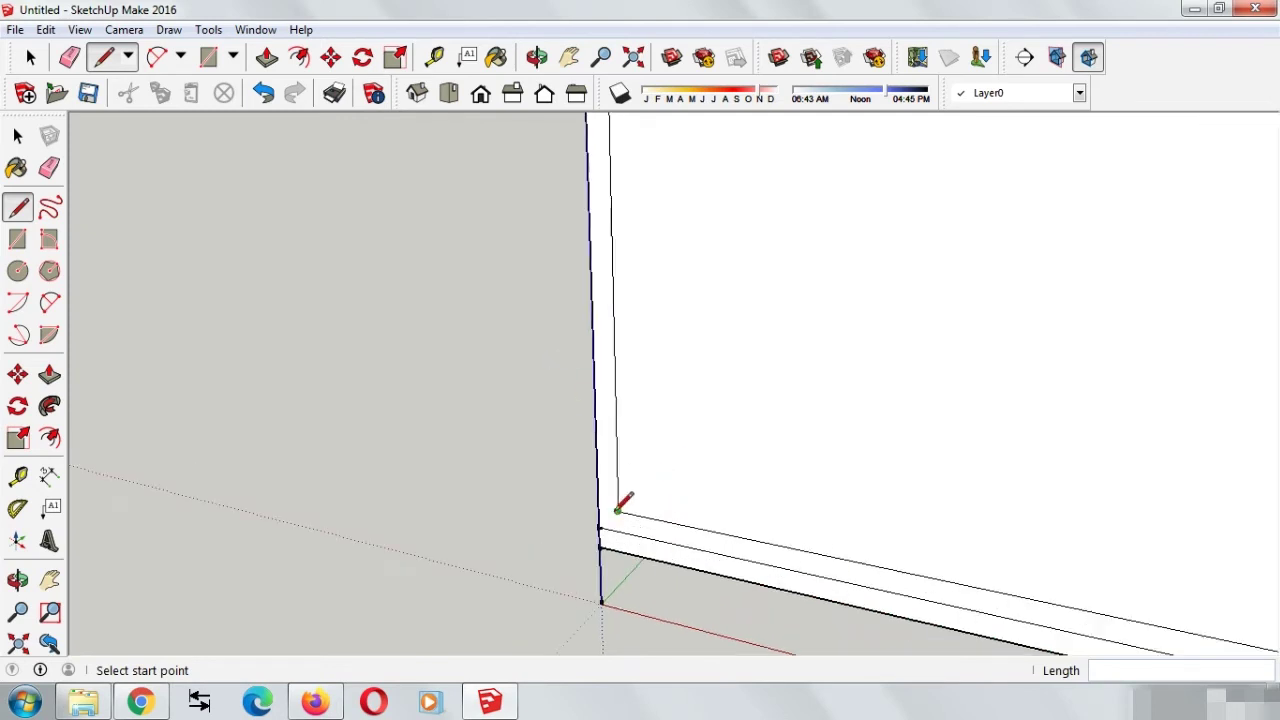
{"action": "scroll", "coordinate": [554, 476], "scroll_direction": "down", "scroll_amount": 1}
{"action": "scroll", "coordinate": [572, 484], "scroll_direction": "down", "scroll_amount": 1}
{"action": "scroll", "coordinate": [558, 480], "scroll_direction": "down", "scroll_amount": 1}
{"action": "scroll", "coordinate": [600, 490], "scroll_direction": "up", "scroll_amount": 1}
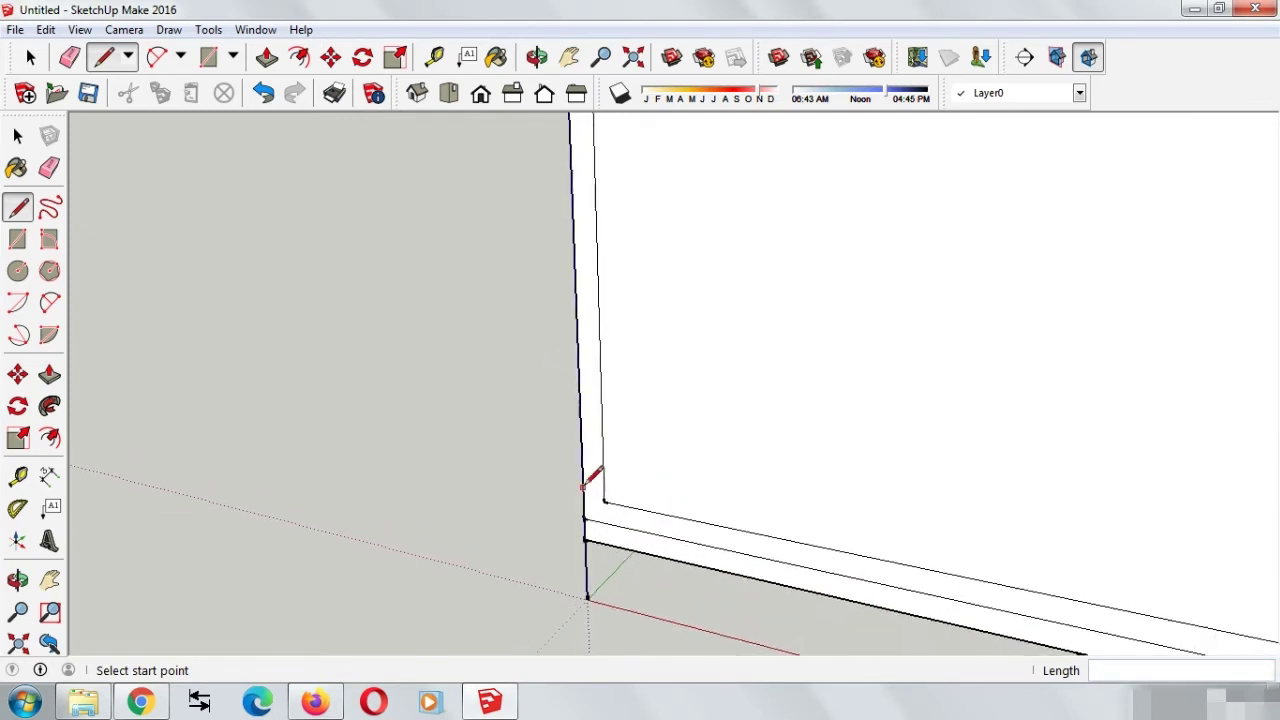
{"action": "left_click", "coordinate": [70, 57]}
{"action": "scroll", "coordinate": [656, 330], "scroll_direction": "down", "scroll_amount": 1}
{"action": "mouse_move", "coordinate": [640, 311]}
{"action": "left_mouse_down"}
{"action": "mouse_move", "coordinate": [608, 286]}
{"action": "mouse_move", "coordinate": [589, 294]}
{"action": "left_mouse_up"}
{"action": "mouse_move", "coordinate": [589, 294]}
{"action": "middle_mouse_down"}
{"action": "mouse_move", "coordinate": [1000, 534]}
{"action": "mouse_move", "coordinate": [1162, 530]}
{"action": "middle_mouse_up"}
{"action": "left_click_drag", "start_coordinate": [1162, 530], "coordinate": [1166, 505]}
Erase the thin edge from the arc top to the side and the long horizontal top edge.
{"action": "middle_click_drag", "start_coordinate": [880, 477], "coordinate": [1130, 502]}
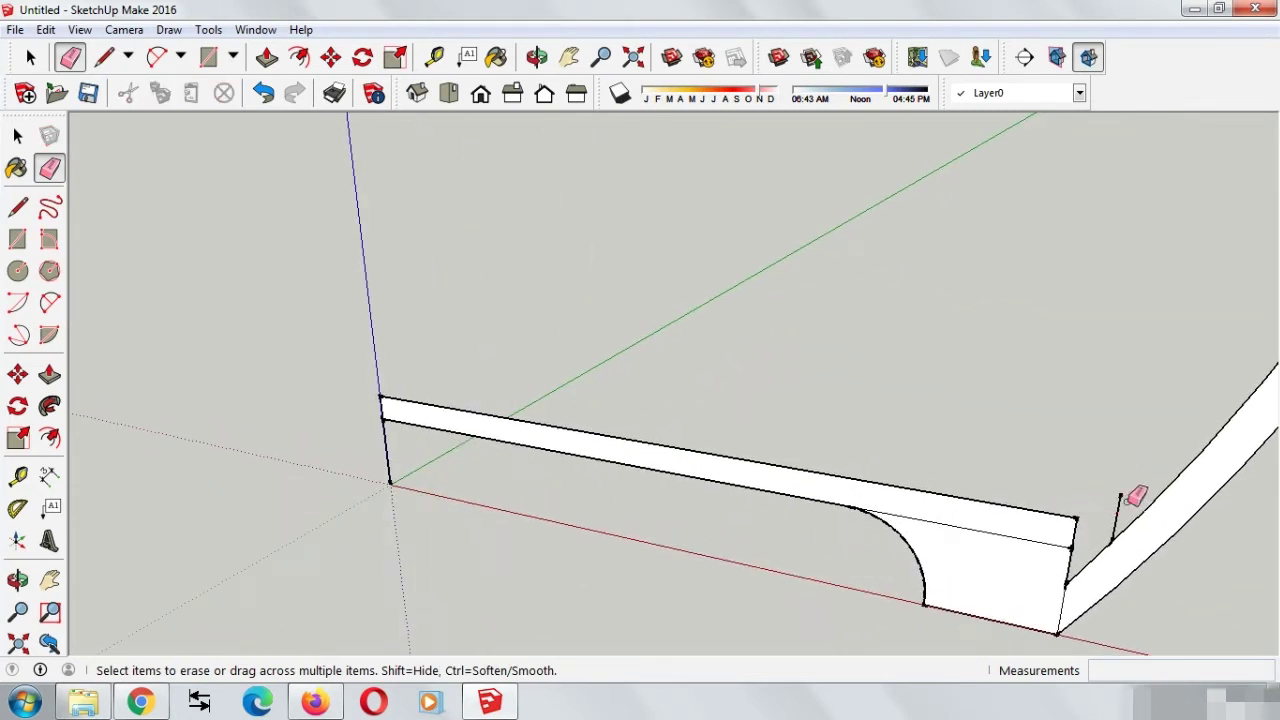
{"action": "scroll", "coordinate": [720, 491], "scroll_direction": "down", "scroll_amount": 3}
{"action": "scroll", "coordinate": [720, 491], "scroll_direction": "up", "scroll_amount": 3}
{"action": "left_click", "coordinate": [806, 473]}
{"action": "scroll", "coordinate": [586, 534], "scroll_direction": "down", "scroll_amount": 2}
{"action": "scroll", "coordinate": [754, 529], "scroll_direction": "up", "scroll_amount": 3}
{"action": "scroll", "coordinate": [754, 523], "scroll_direction": "up", "scroll_amount": 1}
{"action": "scroll", "coordinate": [640, 560], "scroll_direction": "down", "scroll_amount": 1}
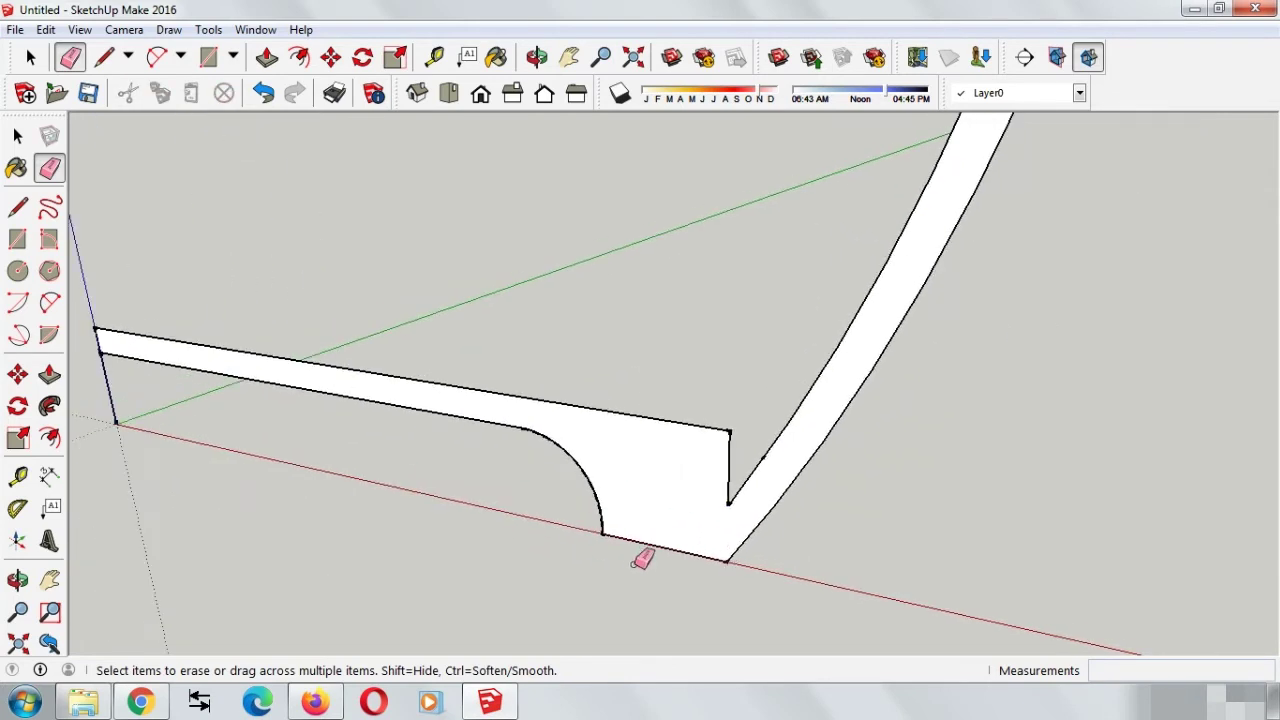
{"action": "scroll", "coordinate": [642, 560], "scroll_direction": "down", "scroll_amount": 2}
{"action": "scroll", "coordinate": [654, 543], "scroll_direction": "down", "scroll_amount": 1}
{"action": "scroll", "coordinate": [686, 549], "scroll_direction": "down", "scroll_amount": 2}
{"action": "scroll", "coordinate": [689, 549], "scroll_direction": "down", "scroll_amount": 1}
{"action": "scroll", "coordinate": [690, 557], "scroll_direction": "down", "scroll_amount": 2}
{"action": "scroll", "coordinate": [784, 449], "scroll_direction": "down", "scroll_amount": 1}
{"action": "scroll", "coordinate": [776, 216], "scroll_direction": "up", "scroll_amount": 2}
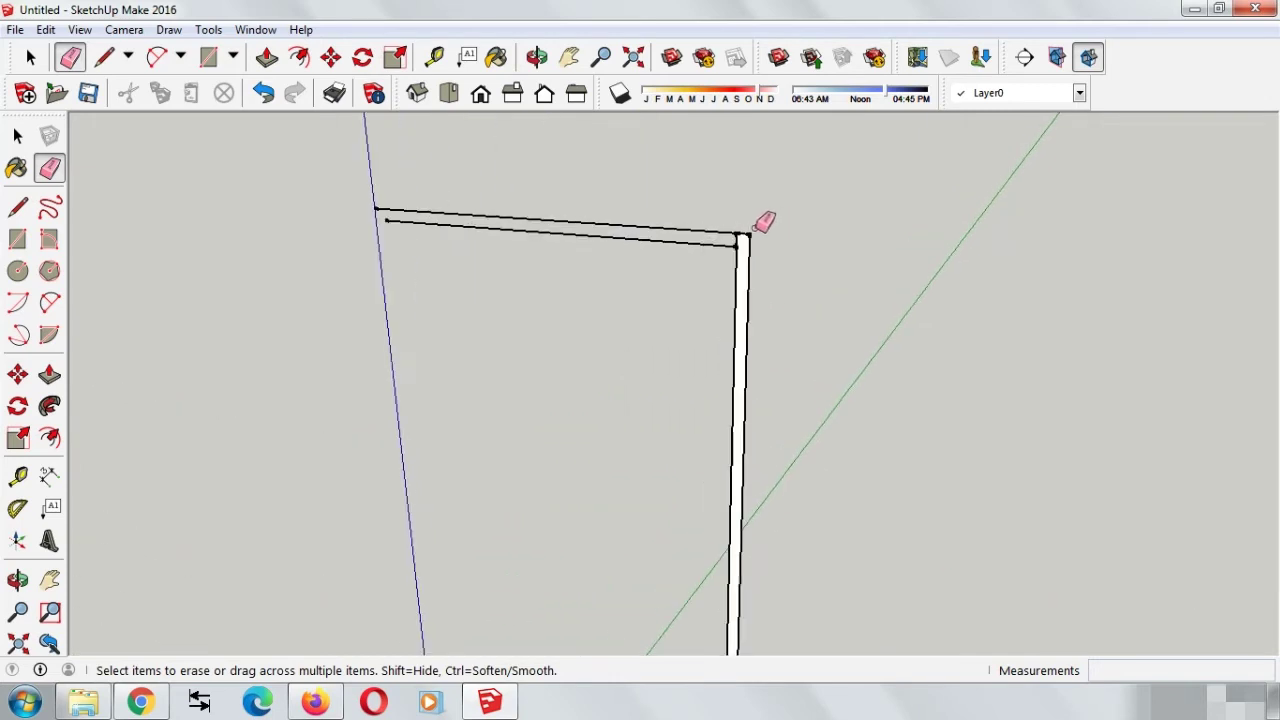
{"action": "scroll", "coordinate": [740, 222], "scroll_direction": "up", "scroll_amount": 2}
{"action": "left_click", "coordinate": [683, 264]}
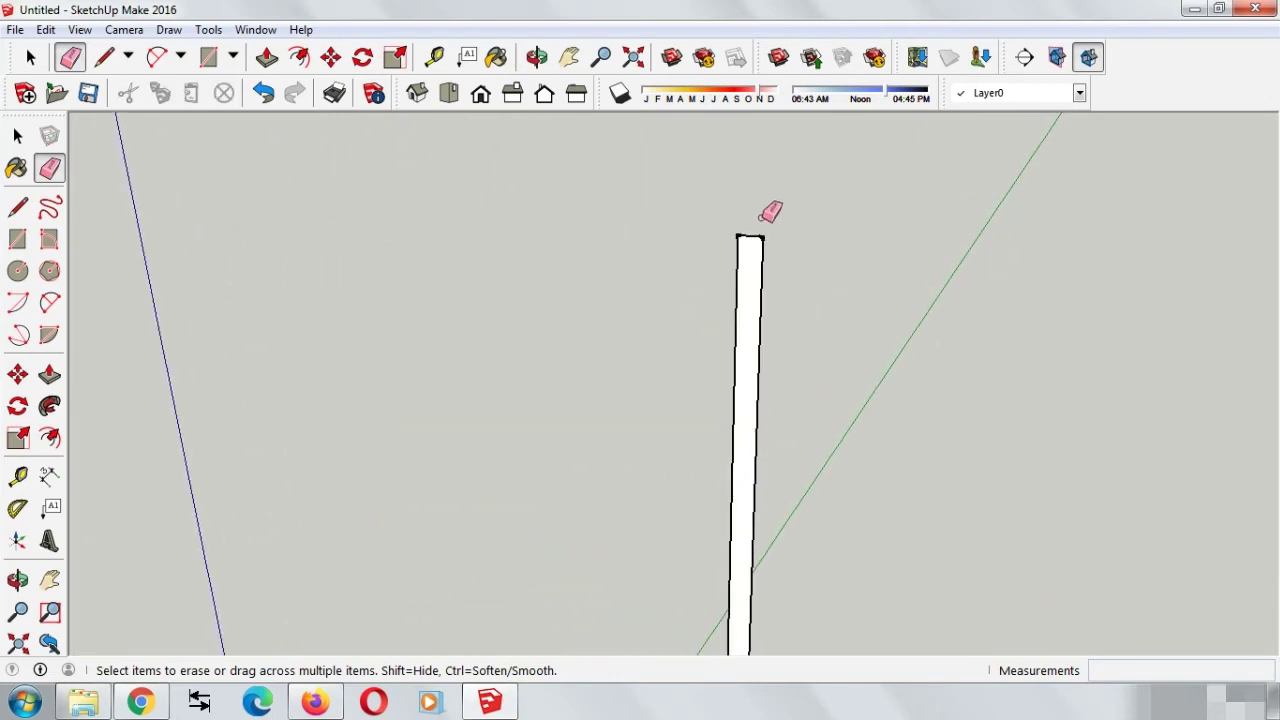
{"action": "scroll", "coordinate": [766, 211], "scroll_direction": "up", "scroll_amount": 2}
{"action": "scroll", "coordinate": [757, 206], "scroll_direction": "up", "scroll_amount": 1}
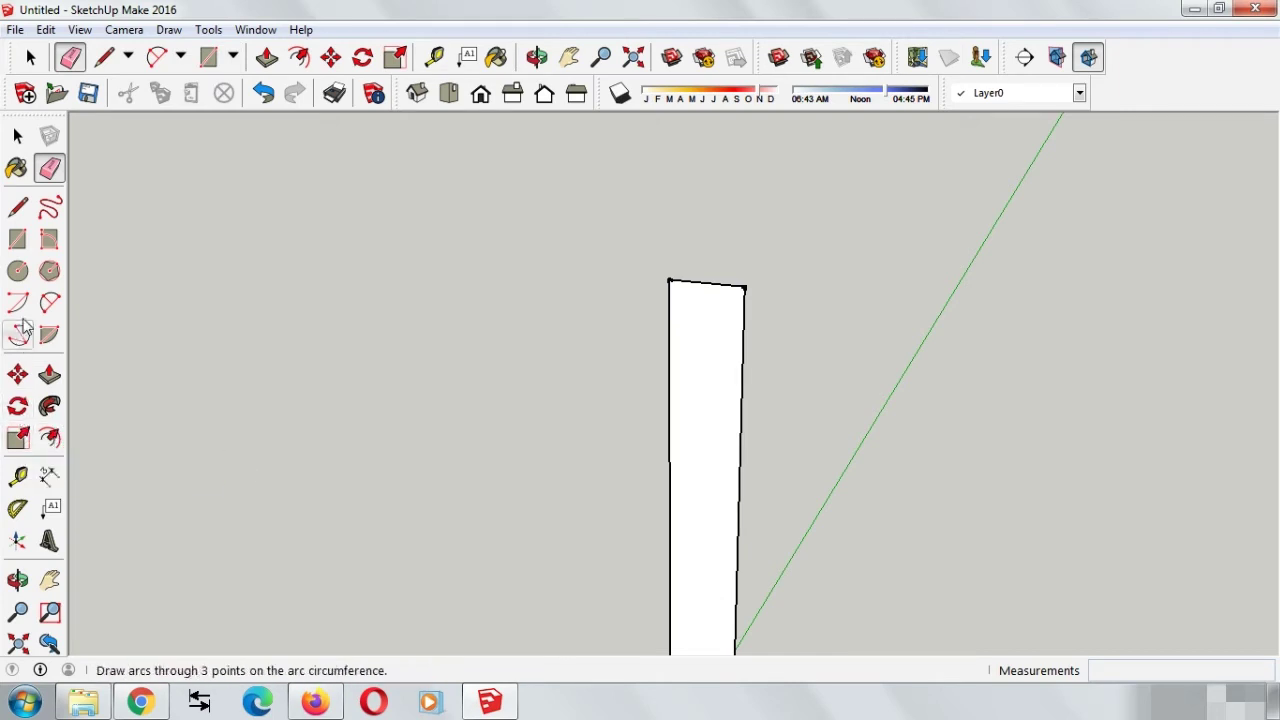
Draw a 2-point arc across the wall's top corners, bulging upward into a rounded cap.
{"action": "left_click", "coordinate": [50, 302]}
{"action": "scroll", "coordinate": [661, 268], "scroll_direction": "up", "scroll_amount": 1}
{"action": "left_click", "coordinate": [646, 271]}
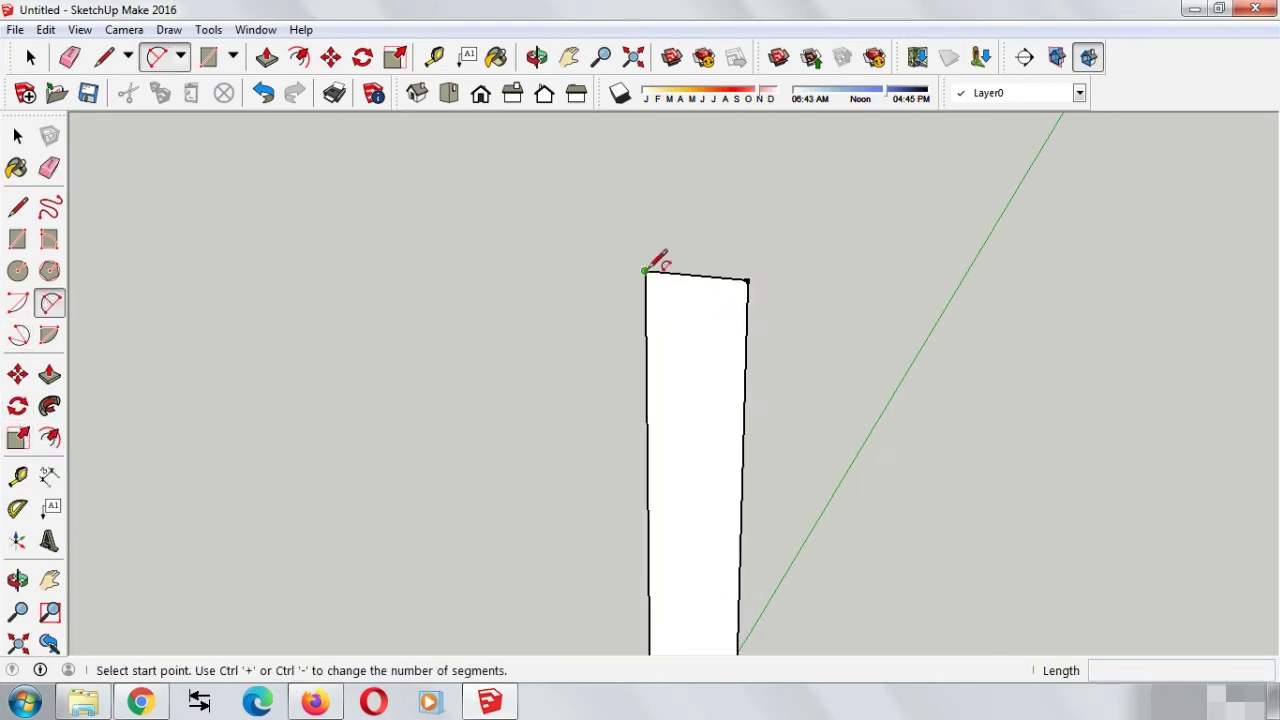
{"action": "left_click", "coordinate": [749, 279]}
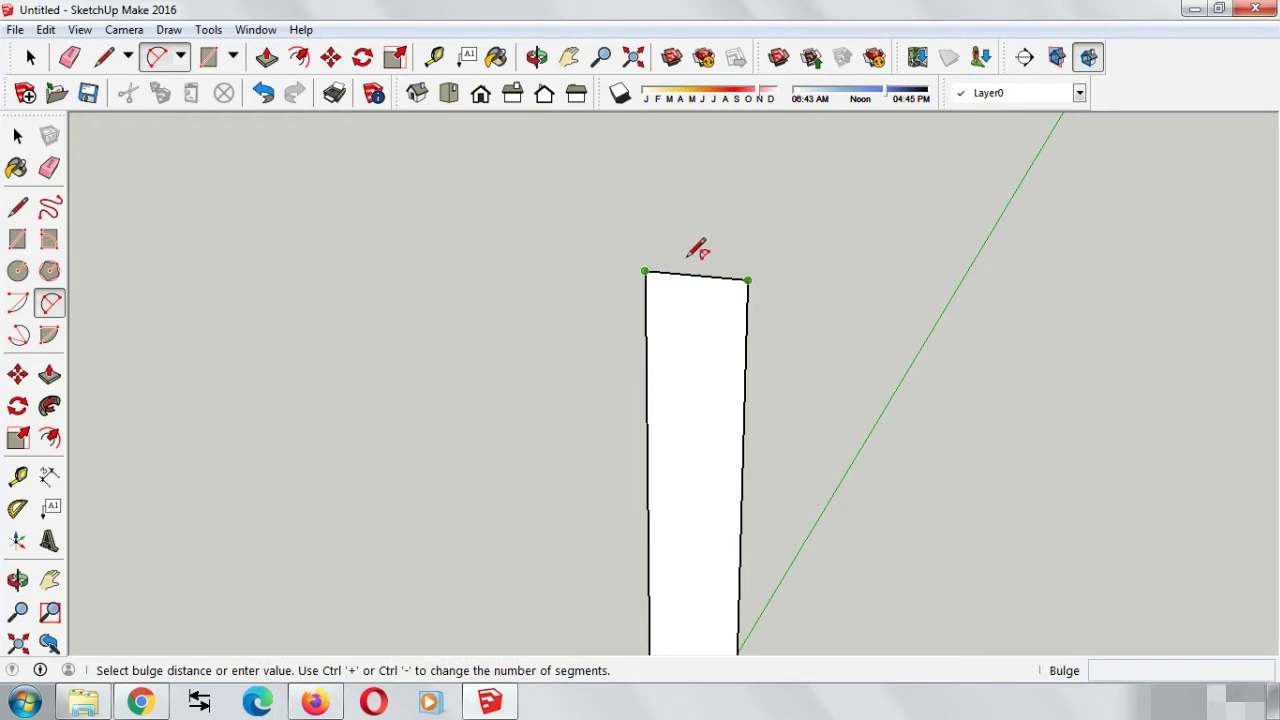
{"action": "scroll", "coordinate": [684, 236], "scroll_direction": "up", "scroll_amount": 1}
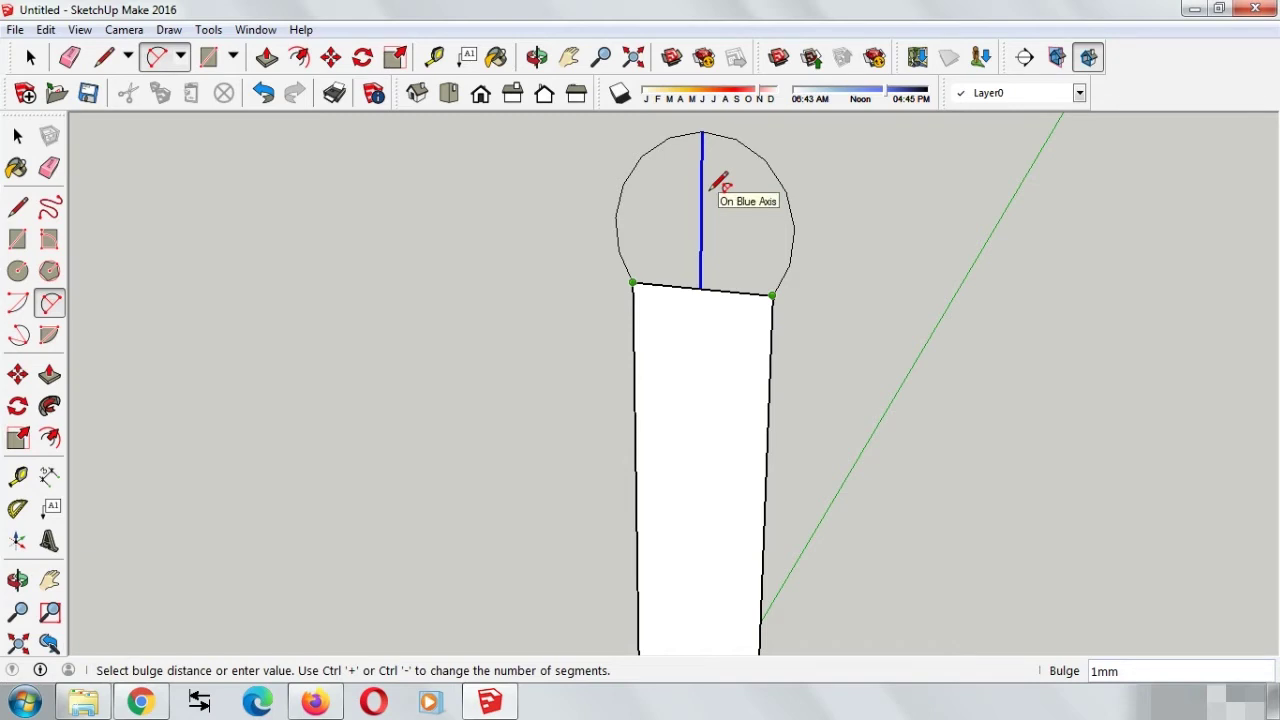
{"action": "left_click", "coordinate": [716, 182]}
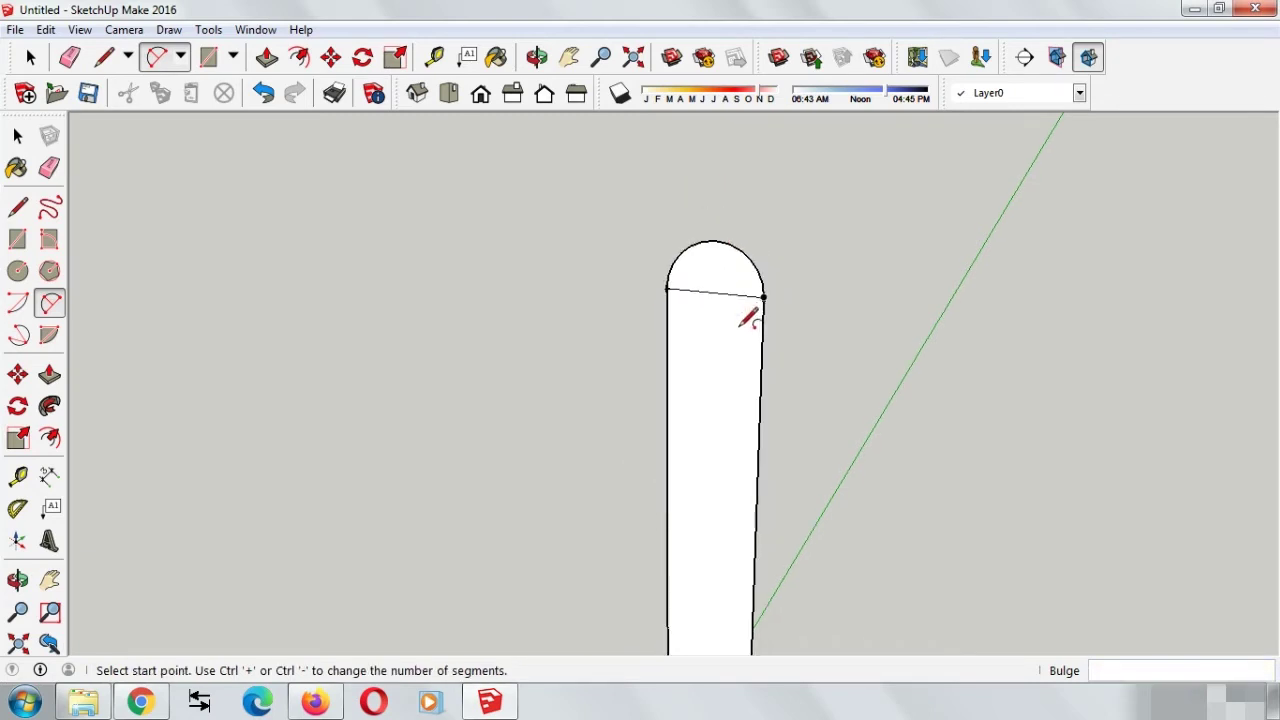
Erase the straight chord line beneath the new top arc.
{"action": "middle_click_drag", "start_coordinate": [751, 309], "coordinate": [608, 354]}
{"action": "left_click", "coordinate": [76, 57]}
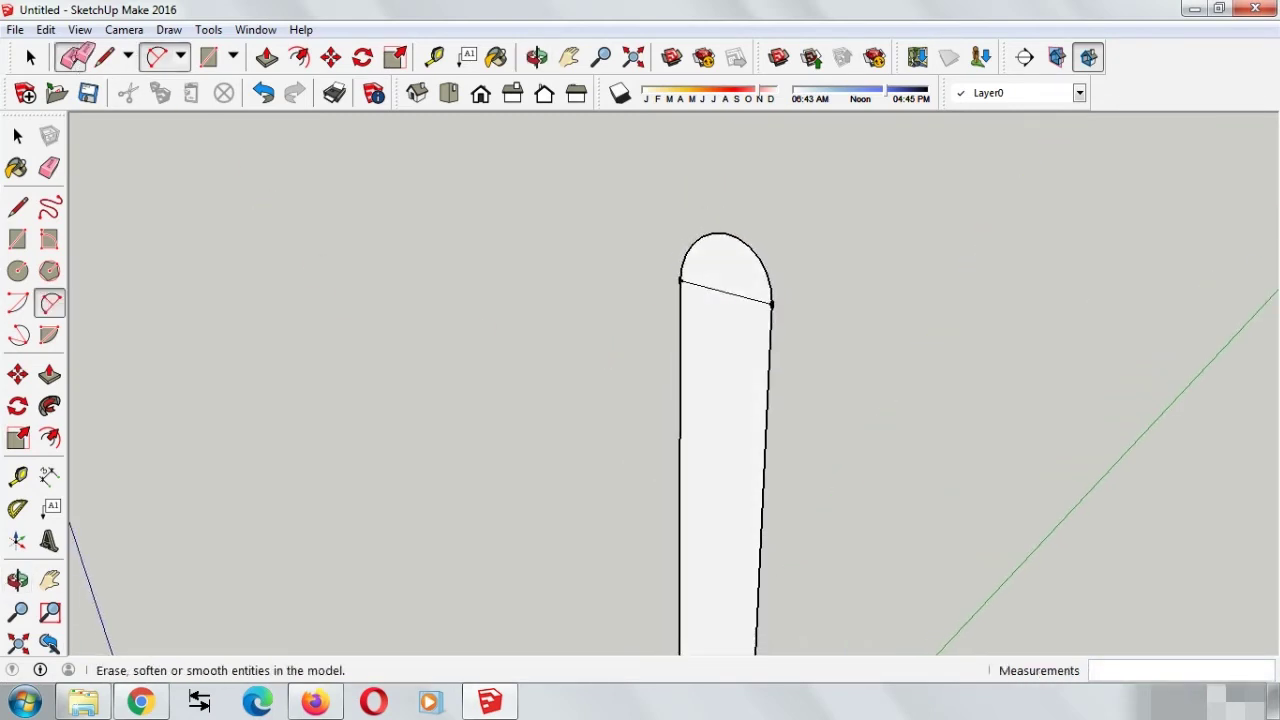
{"action": "left_click", "coordinate": [735, 290]}
{"action": "middle_click_drag", "start_coordinate": [740, 285], "coordinate": [768, 296]}
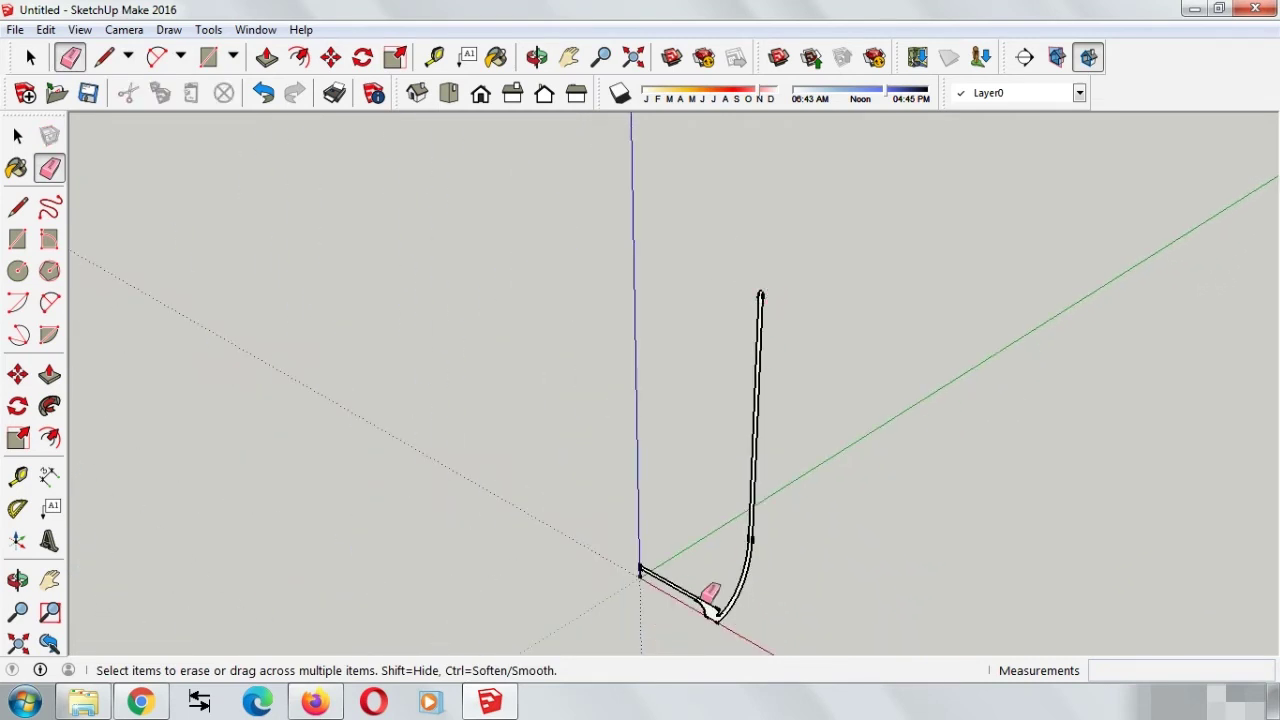
{"action": "scroll", "coordinate": [720, 590], "scroll_direction": "up", "scroll_amount": 2}
{"action": "key", "text": "o"}
{"action": "left_click_drag", "start_coordinate": [760, 580], "coordinate": [957, 500]}
{"action": "key", "text": "e"}
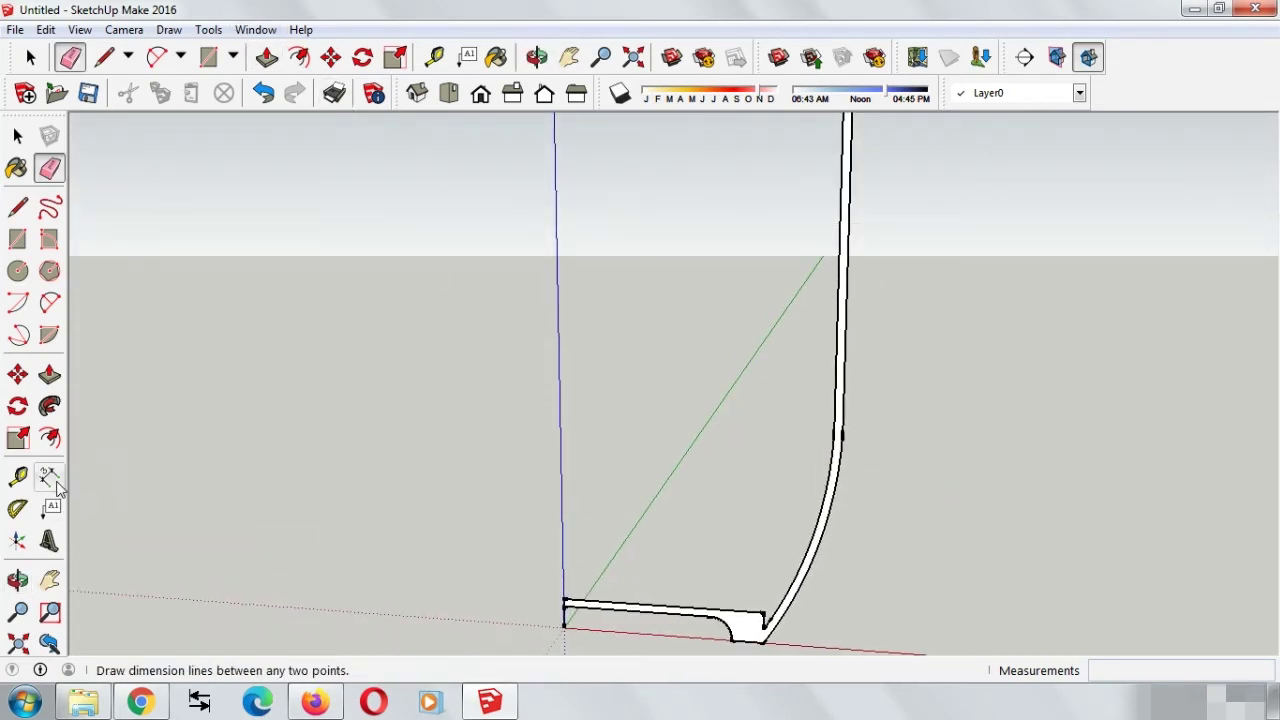
In Front view, draw a 50 mm-tall rectangular face off the wall's outer edge.
{"action": "left_click", "coordinate": [481, 94]}
{"action": "scroll", "coordinate": [689, 567], "scroll_direction": "down", "scroll_amount": 2}
{"action": "scroll", "coordinate": [671, 574], "scroll_direction": "down", "scroll_amount": 1}
{"action": "scroll", "coordinate": [774, 400], "scroll_direction": "up", "scroll_amount": 2}
{"action": "scroll", "coordinate": [620, 260], "scroll_direction": "up", "scroll_amount": 2}
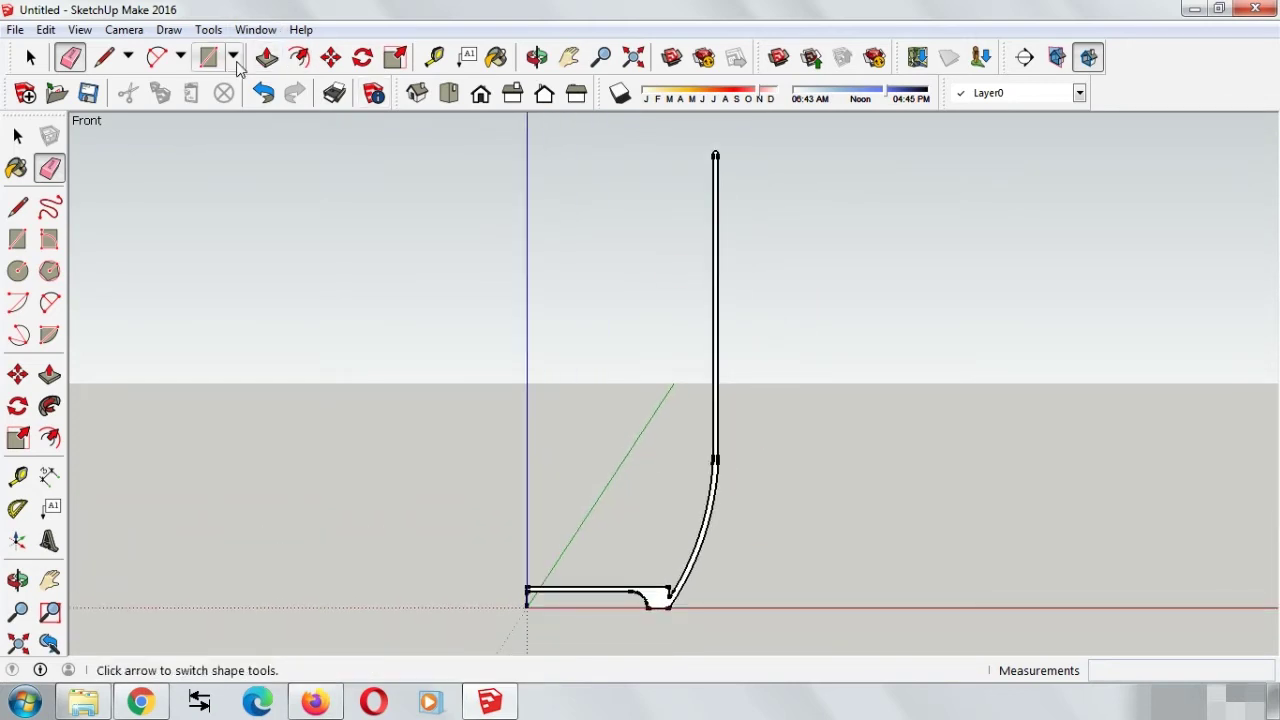
{"action": "left_click", "coordinate": [104, 57]}
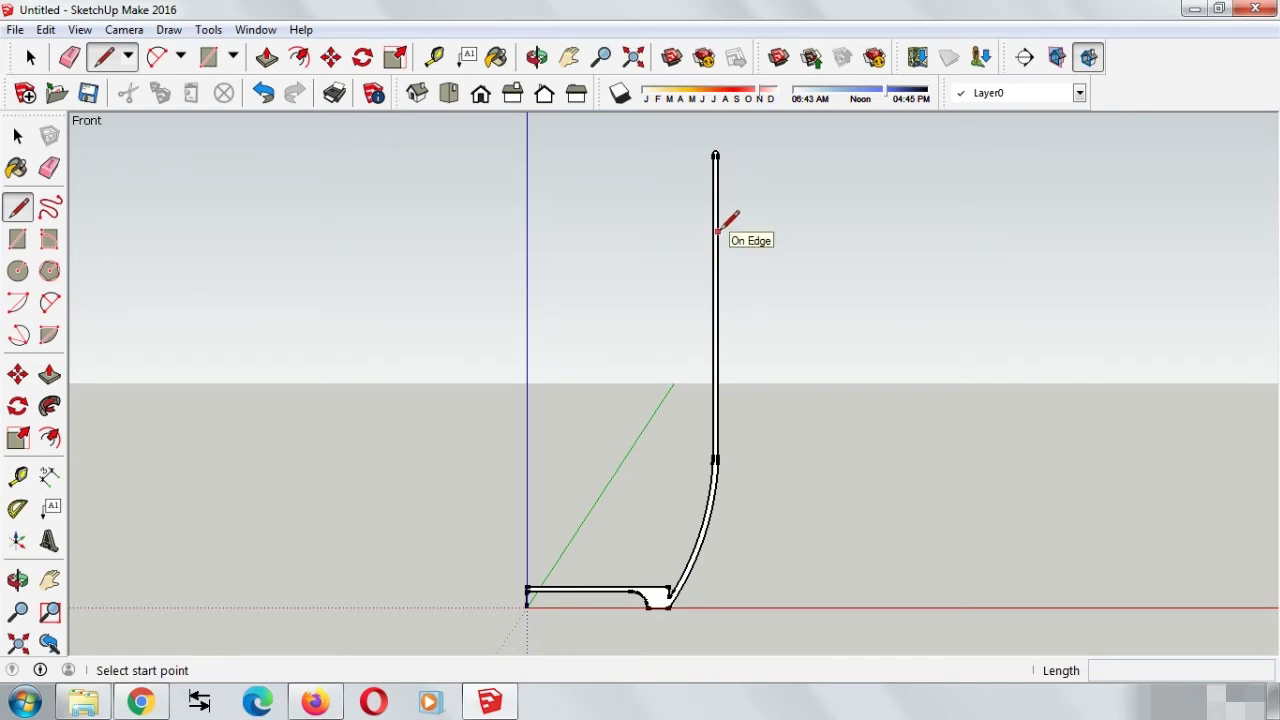
{"action": "left_click", "coordinate": [717, 230]}
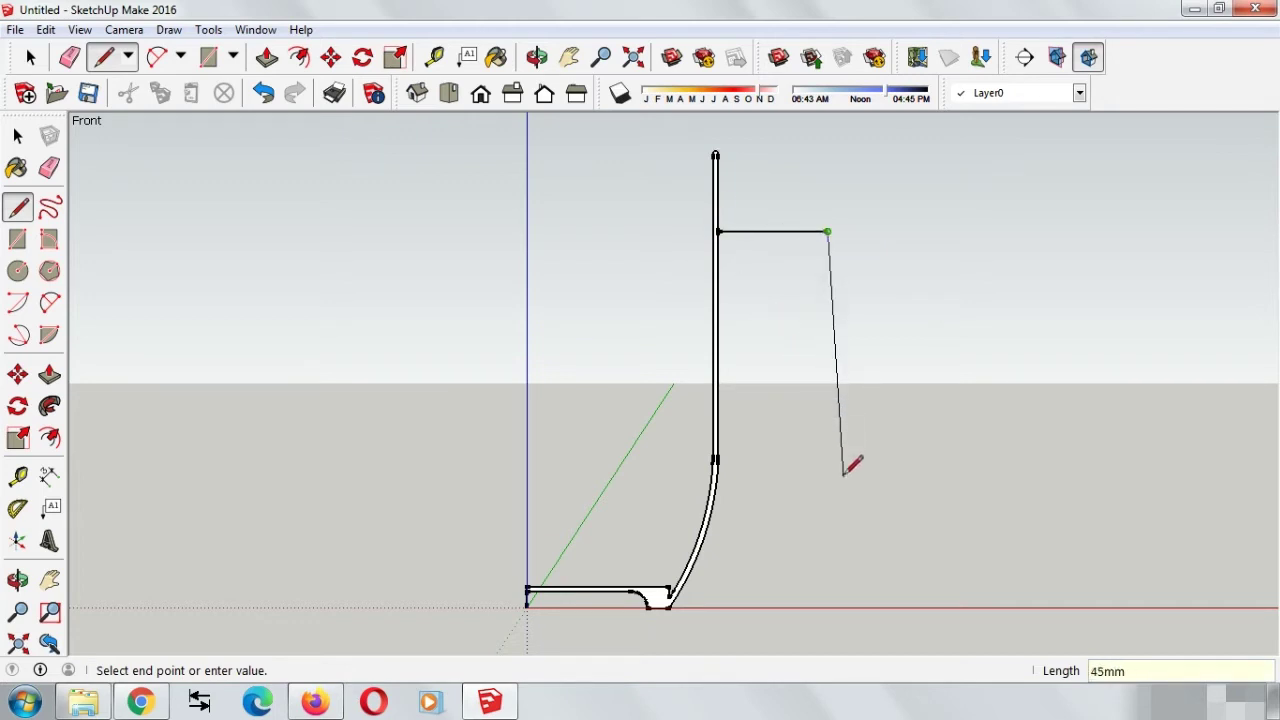
{"action": "left_click", "coordinate": [826, 501]}
{"action": "left_click", "coordinate": [683, 504]}
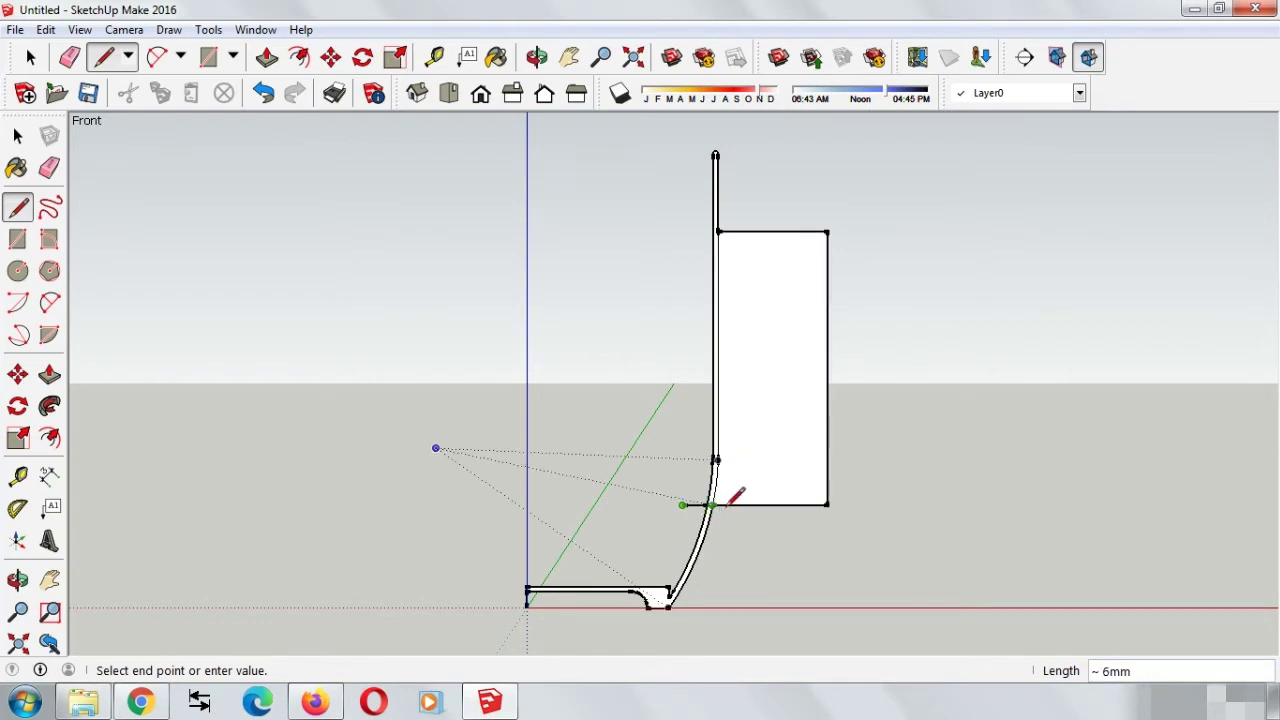
{"action": "scroll", "coordinate": [735, 495], "scroll_direction": "up", "scroll_amount": 3}
Erase the short stray edge left beside the curve.
{"action": "left_click", "coordinate": [70, 57]}
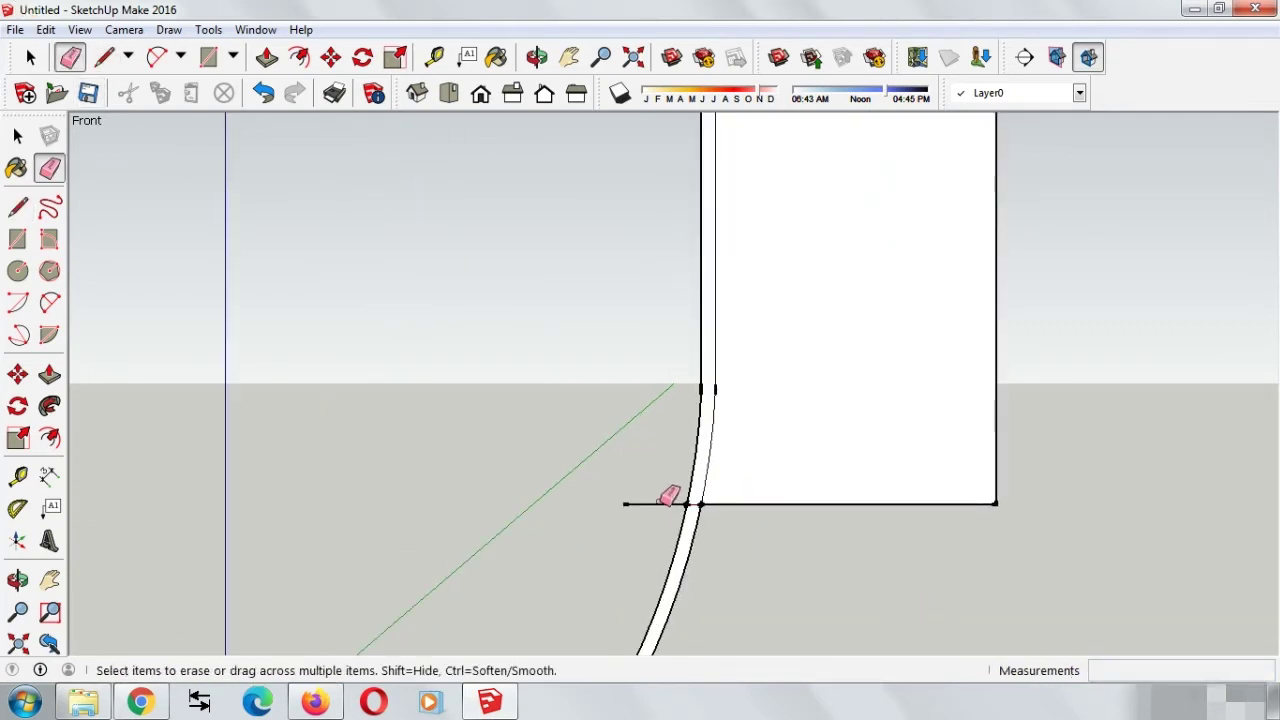
{"action": "scroll", "coordinate": [662, 502], "scroll_direction": "up", "scroll_amount": 3}
{"action": "left_click_drag", "start_coordinate": [648, 490], "coordinate": [565, 522]}
{"action": "scroll", "coordinate": [585, 525], "scroll_direction": "down", "scroll_amount": 3}
{"action": "scroll", "coordinate": [590, 530], "scroll_direction": "down", "scroll_amount": 2}
{"action": "scroll", "coordinate": [660, 505], "scroll_direction": "down", "scroll_amount": 2}
{"action": "scroll", "coordinate": [690, 482], "scroll_direction": "down", "scroll_amount": 1}
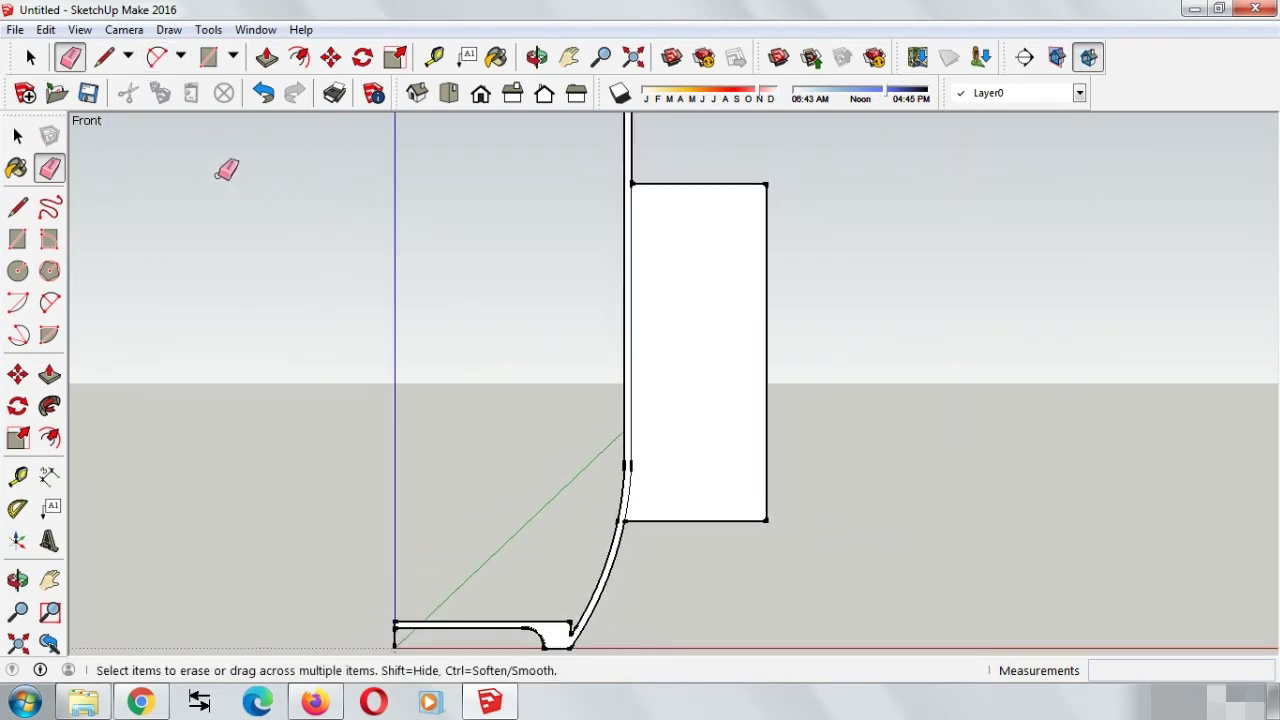
{"action": "left_click", "coordinate": [50, 303]}
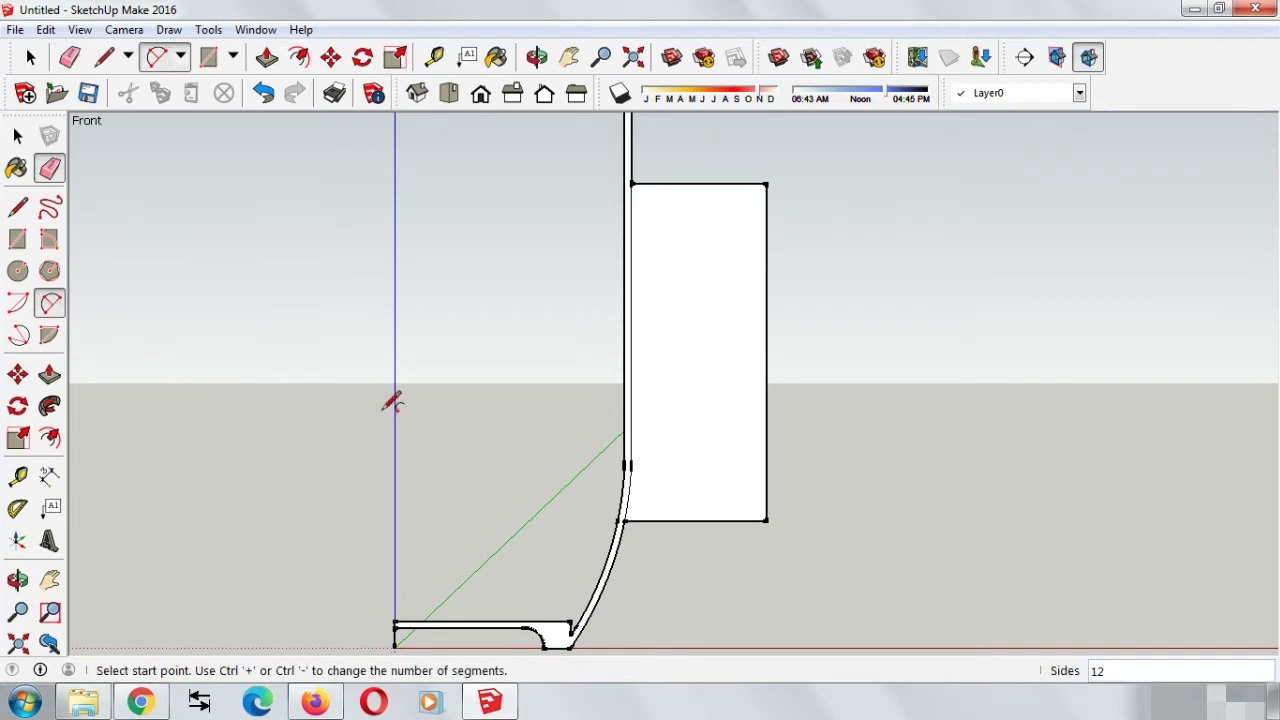
Arc from the rectangle's lower-left corner to its right edge, bulged to curve the lower corner.
{"action": "scroll", "coordinate": [662, 520], "scroll_direction": "up", "scroll_amount": 2}
{"action": "scroll", "coordinate": [657, 522], "scroll_direction": "up", "scroll_amount": 1}
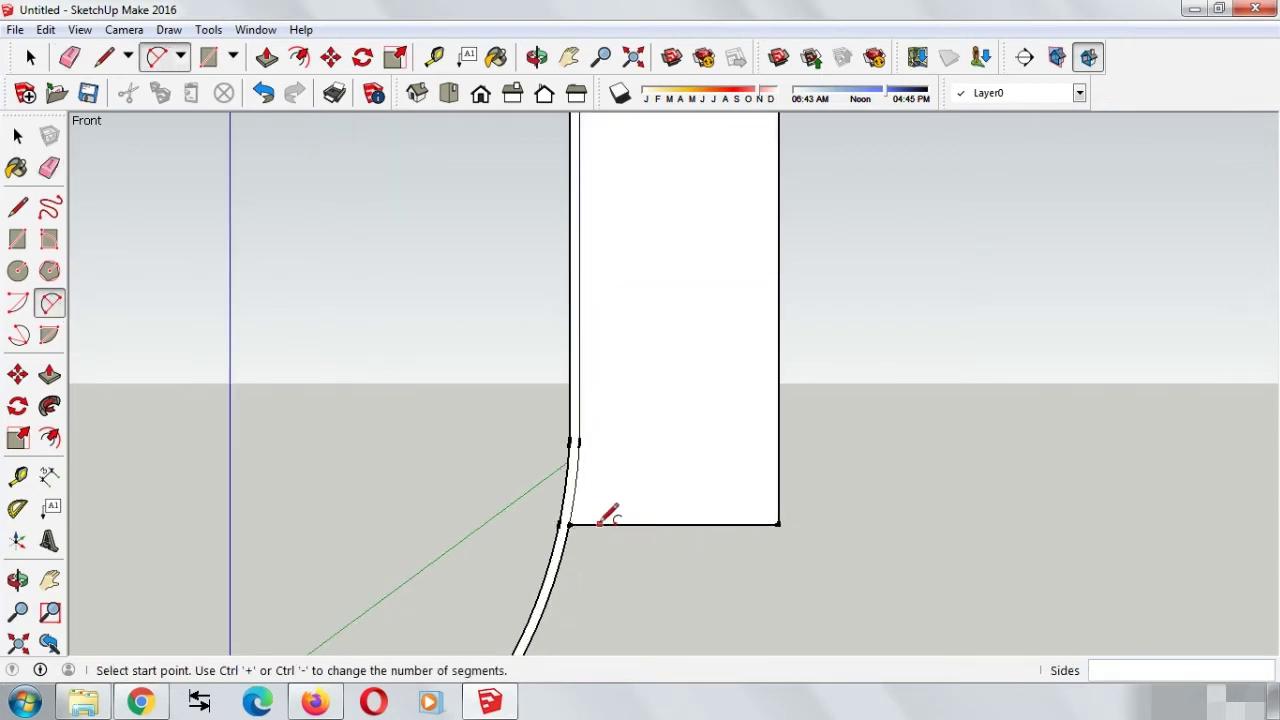
{"action": "left_click", "coordinate": [582, 518]}
{"action": "scroll", "coordinate": [688, 412], "scroll_direction": "down", "scroll_amount": 1}
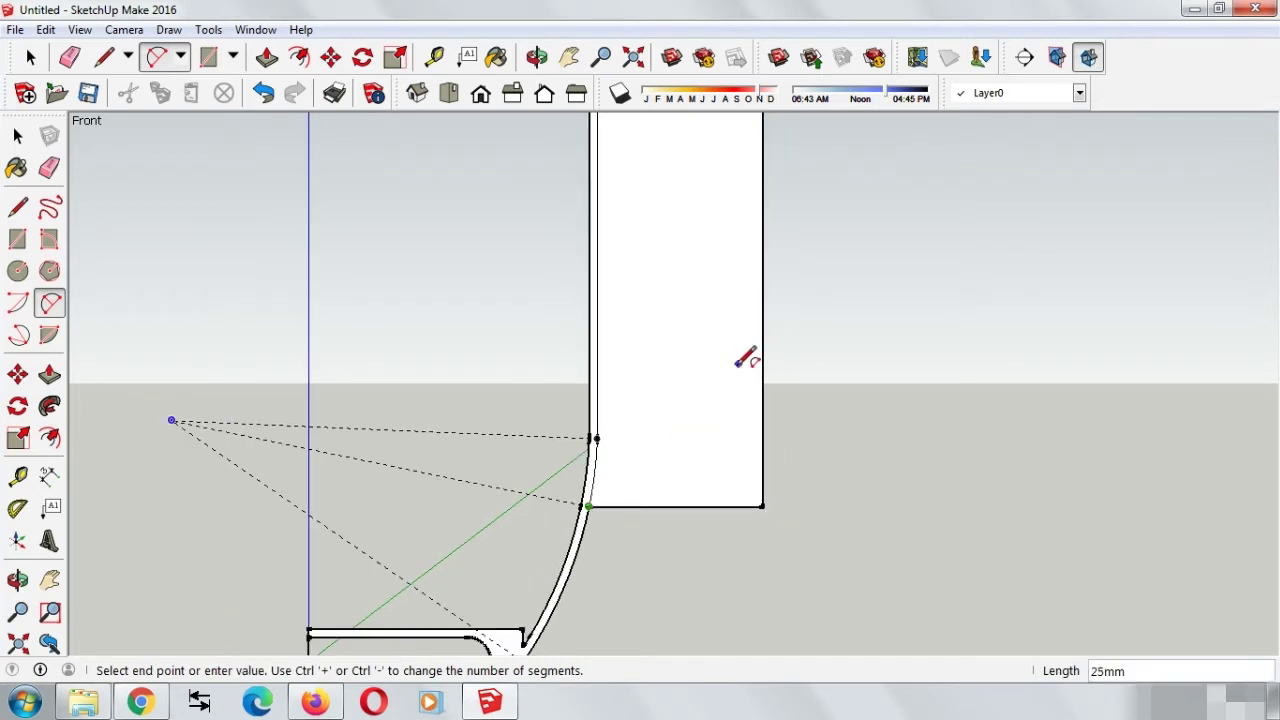
{"action": "left_click", "coordinate": [762, 329]}
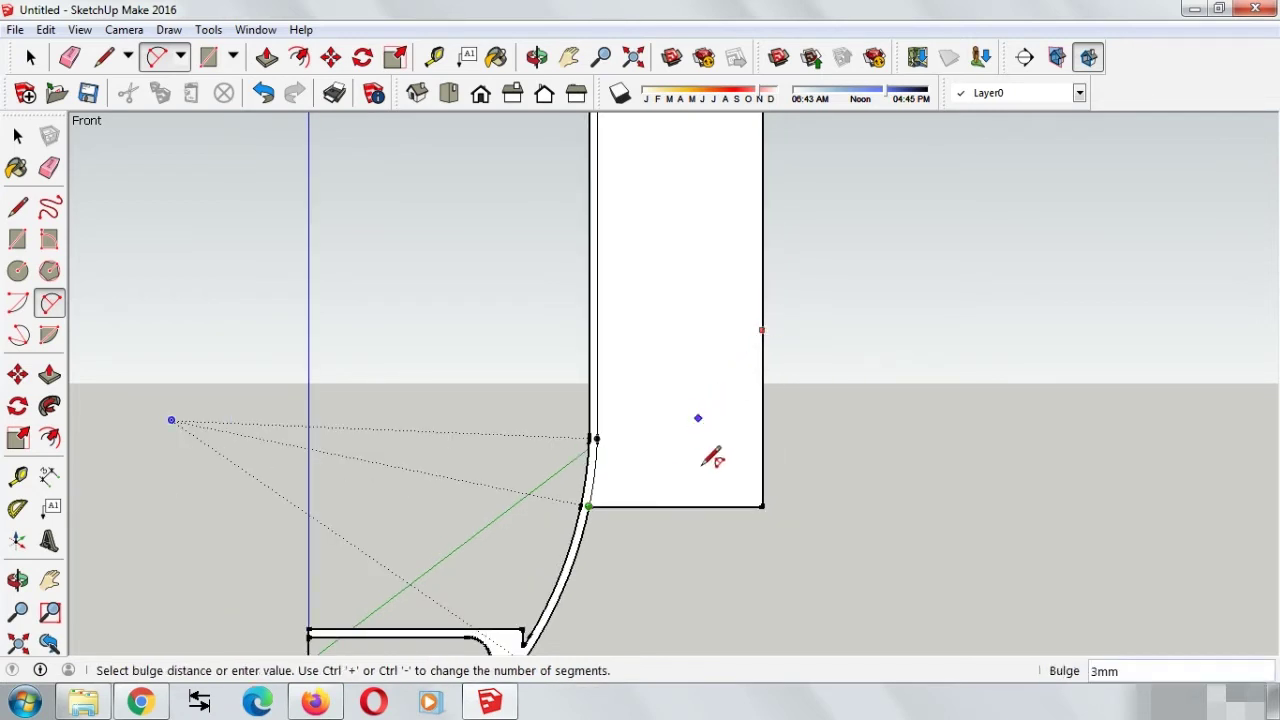
{"action": "key", "text": "Escape"}
{"action": "middle_click_drag", "start_coordinate": [612, 500], "coordinate": [627, 492]}
{"action": "left_click", "coordinate": [615, 498]}
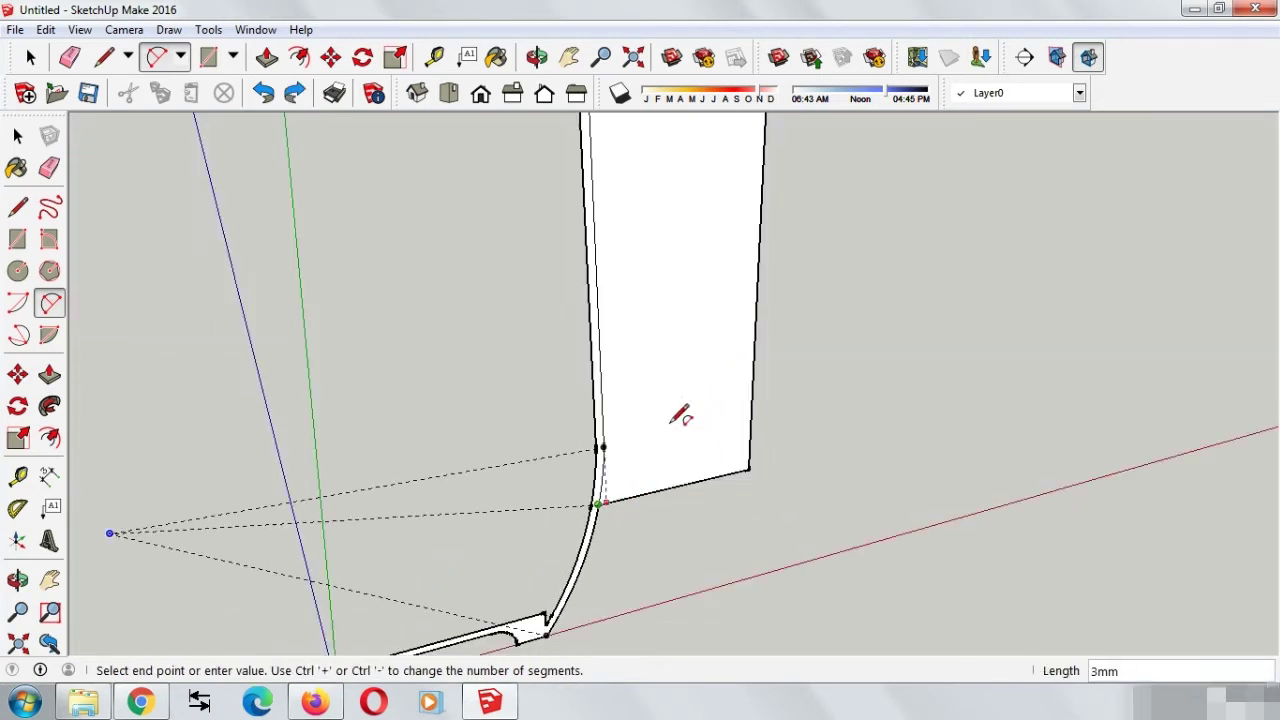
{"action": "middle_click_drag", "start_coordinate": [716, 286], "coordinate": [744, 255]}
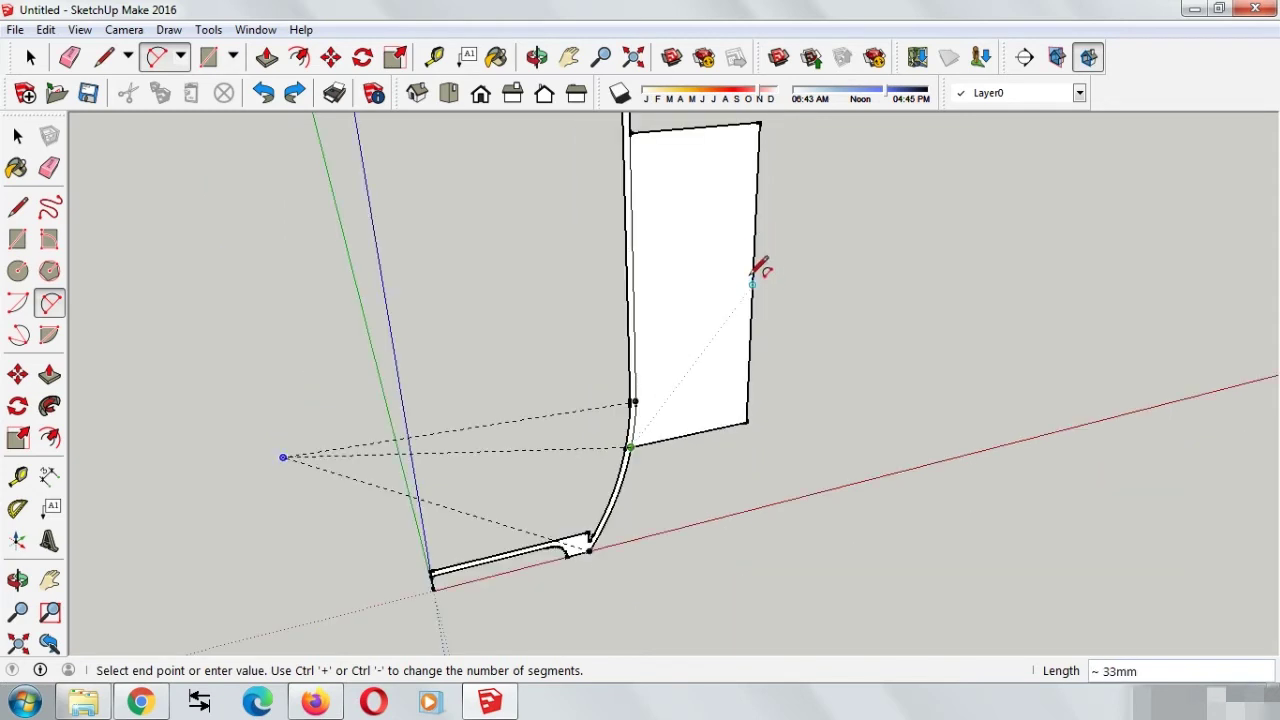
{"action": "left_click", "coordinate": [753, 283]}
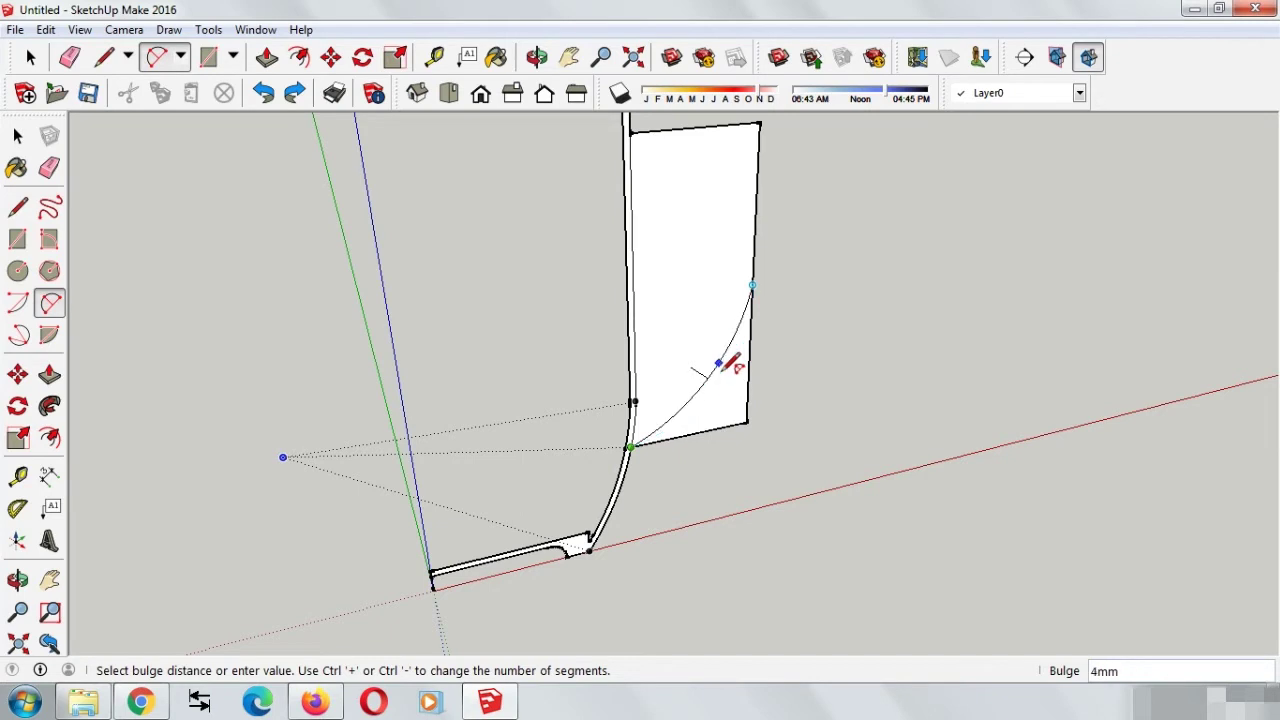
{"action": "mouse_move", "coordinate": [808, 366]}
{"action": "middle_mouse_down"}
{"action": "mouse_move", "coordinate": [763, 383]}
{"action": "mouse_move", "coordinate": [728, 357]}
{"action": "mouse_move", "coordinate": [758, 354]}
{"action": "middle_mouse_up"}
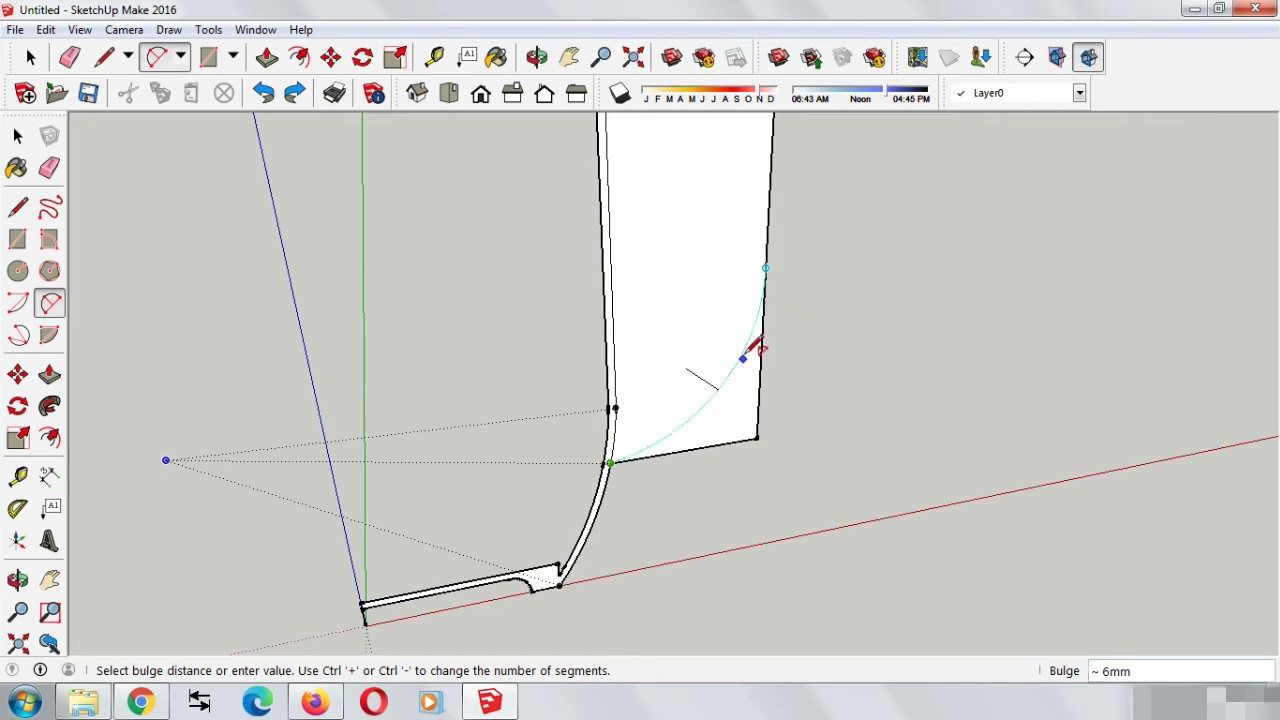
{"action": "left_click", "coordinate": [753, 348]}
{"action": "mouse_move", "coordinate": [753, 348]}
{"action": "middle_mouse_down"}
{"action": "mouse_move", "coordinate": [837, 351]}
{"action": "mouse_move", "coordinate": [777, 430]}
{"action": "middle_mouse_up"}
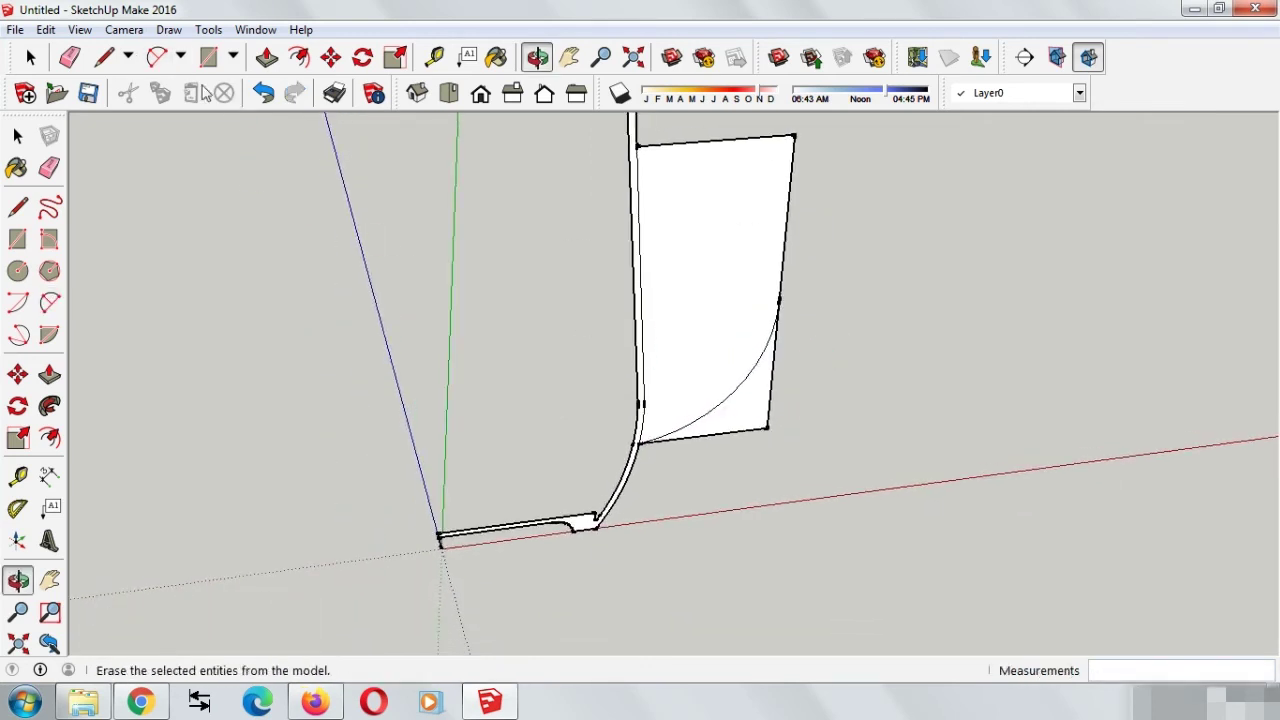
Erase the square corner edges left outside the new arc.
{"action": "left_click", "coordinate": [70, 57]}
{"action": "middle_click_drag", "start_coordinate": [871, 420], "coordinate": [757, 410]}
{"action": "left_click_drag", "start_coordinate": [748, 418], "coordinate": [766, 451]}
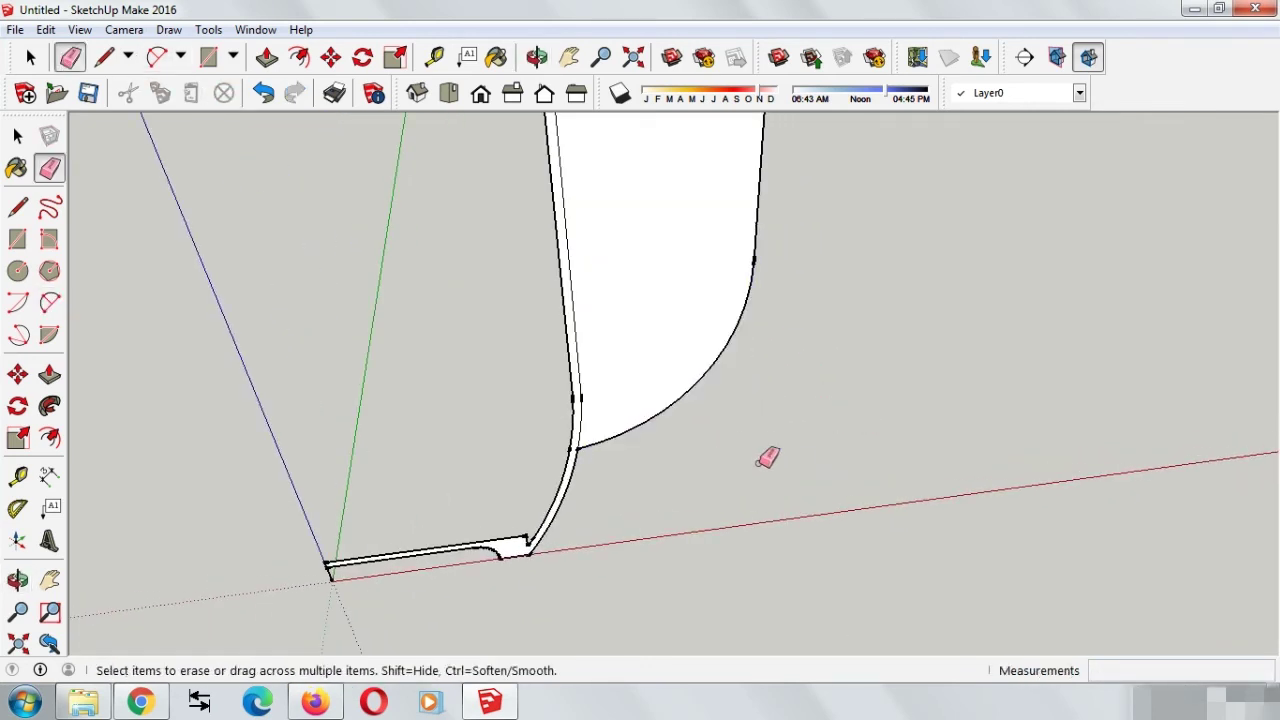
{"action": "scroll", "coordinate": [770, 455], "scroll_direction": "down", "scroll_amount": 3}
{"action": "mouse_move", "coordinate": [771, 457]}
{"action": "middle_mouse_down"}
{"action": "mouse_move", "coordinate": [737, 277]}
{"action": "mouse_move", "coordinate": [778, 312]}
{"action": "mouse_move", "coordinate": [849, 340]}
{"action": "mouse_move", "coordinate": [811, 317]}
{"action": "middle_mouse_up"}
{"action": "scroll", "coordinate": [674, 314], "scroll_direction": "up", "scroll_amount": 3}
{"action": "scroll", "coordinate": [722, 308], "scroll_direction": "up", "scroll_amount": 2}
{"action": "scroll", "coordinate": [345, 202], "scroll_direction": "down", "scroll_amount": 1}
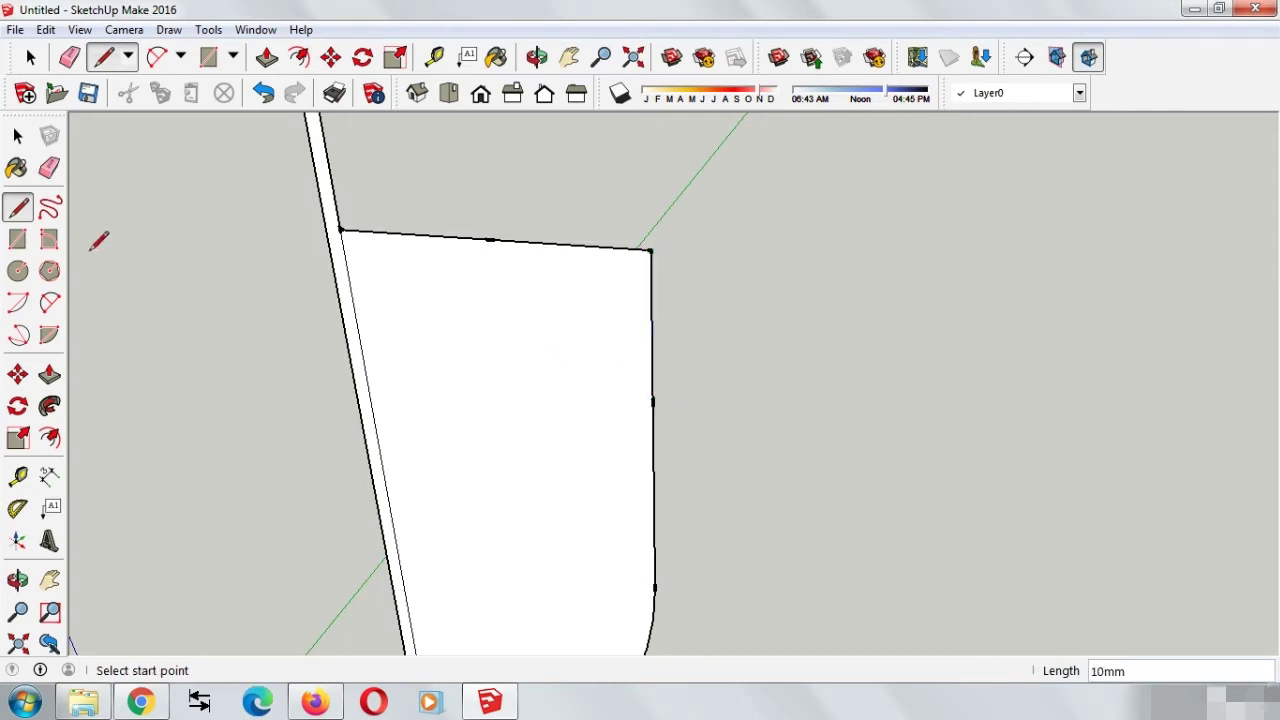
Round the rectangle's upper outer corner with an arc and erase the square corner outside it.
{"action": "left_click", "coordinate": [49, 302]}
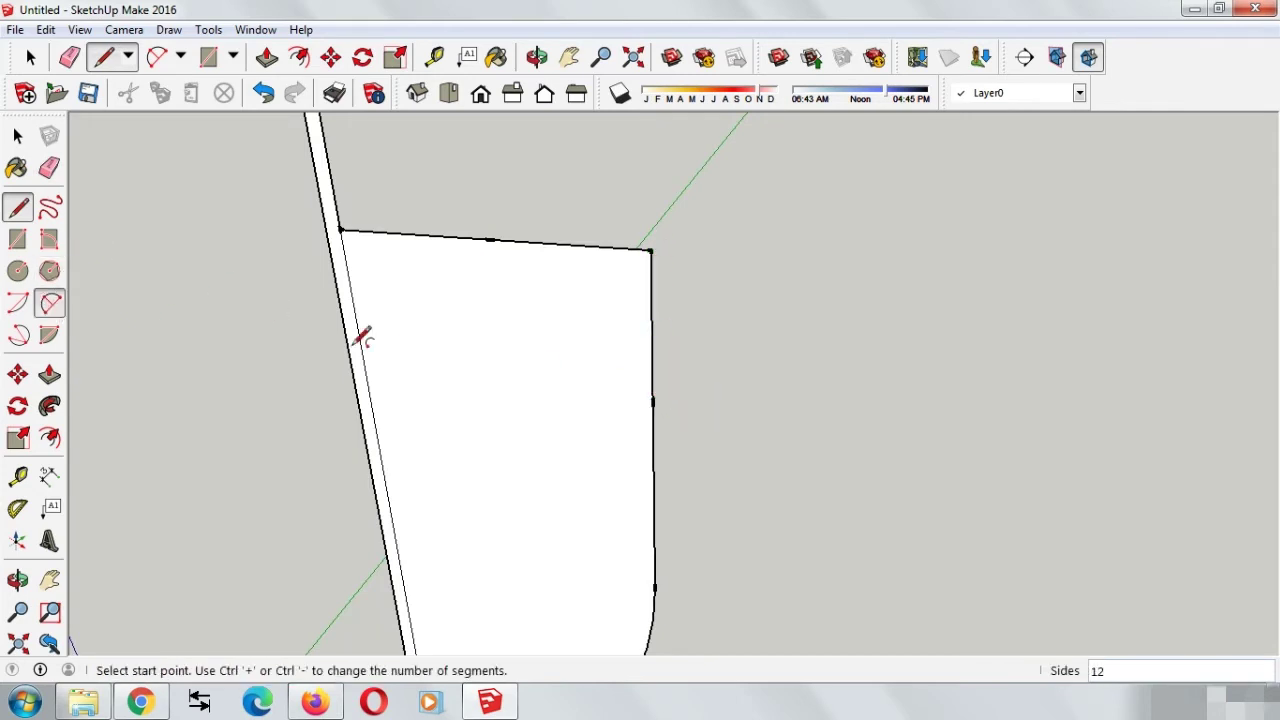
{"action": "left_click", "coordinate": [652, 400]}
{"action": "left_click", "coordinate": [490, 238]}
{"action": "scroll", "coordinate": [590, 290], "scroll_direction": "up", "scroll_amount": 1}
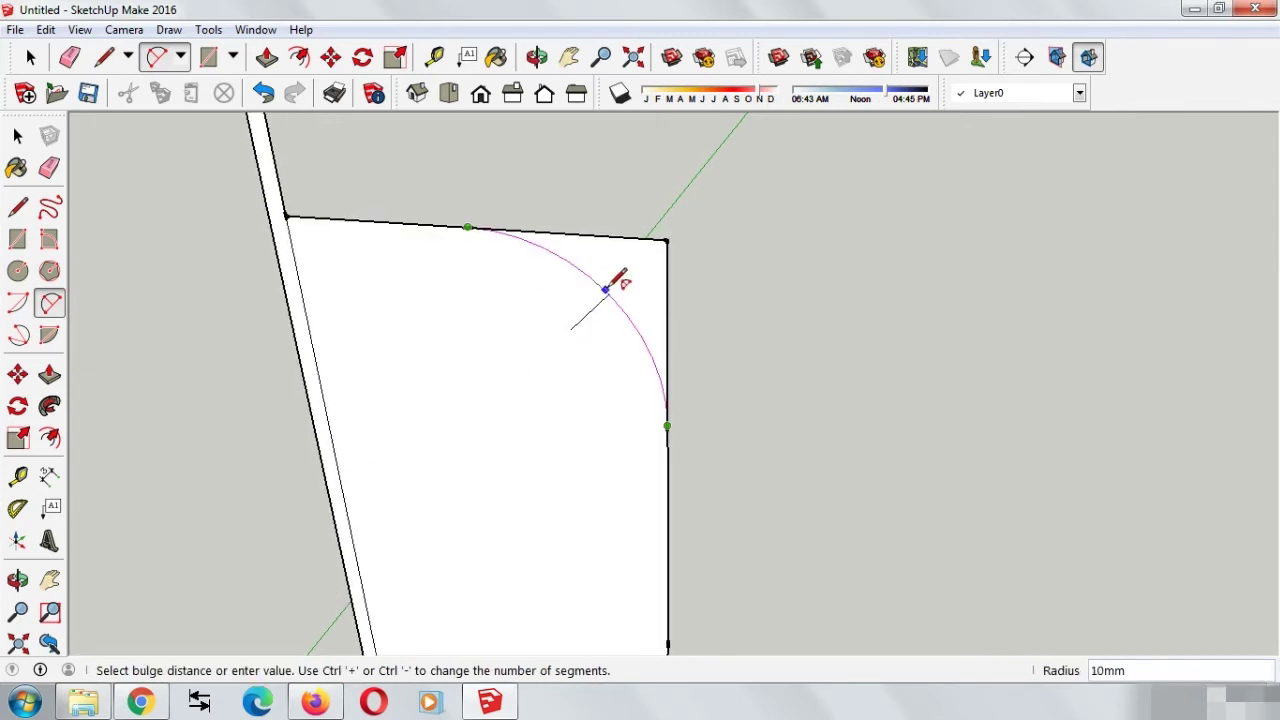
{"action": "left_click", "coordinate": [600, 280]}
{"action": "scroll", "coordinate": [700, 300], "scroll_direction": "down", "scroll_amount": 2}
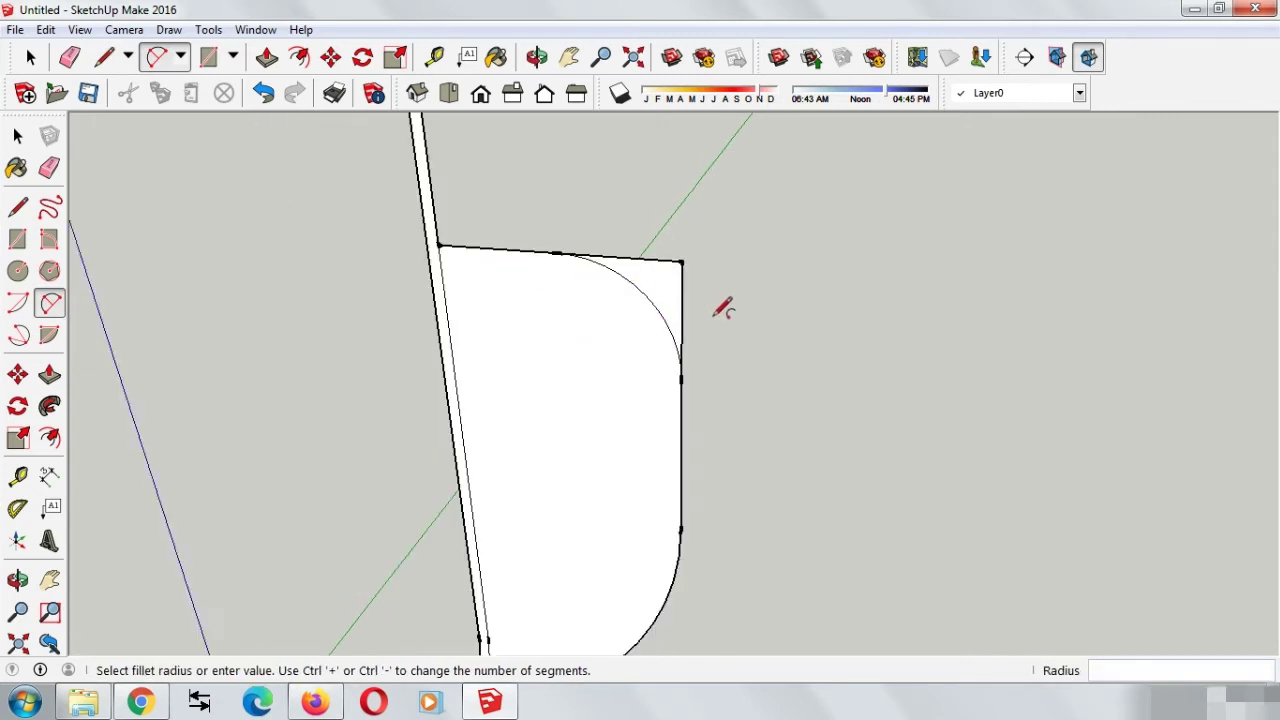
{"action": "scroll", "coordinate": [749, 357], "scroll_direction": "down", "scroll_amount": 2}
{"action": "middle_click_drag", "start_coordinate": [749, 357], "coordinate": [608, 371]}
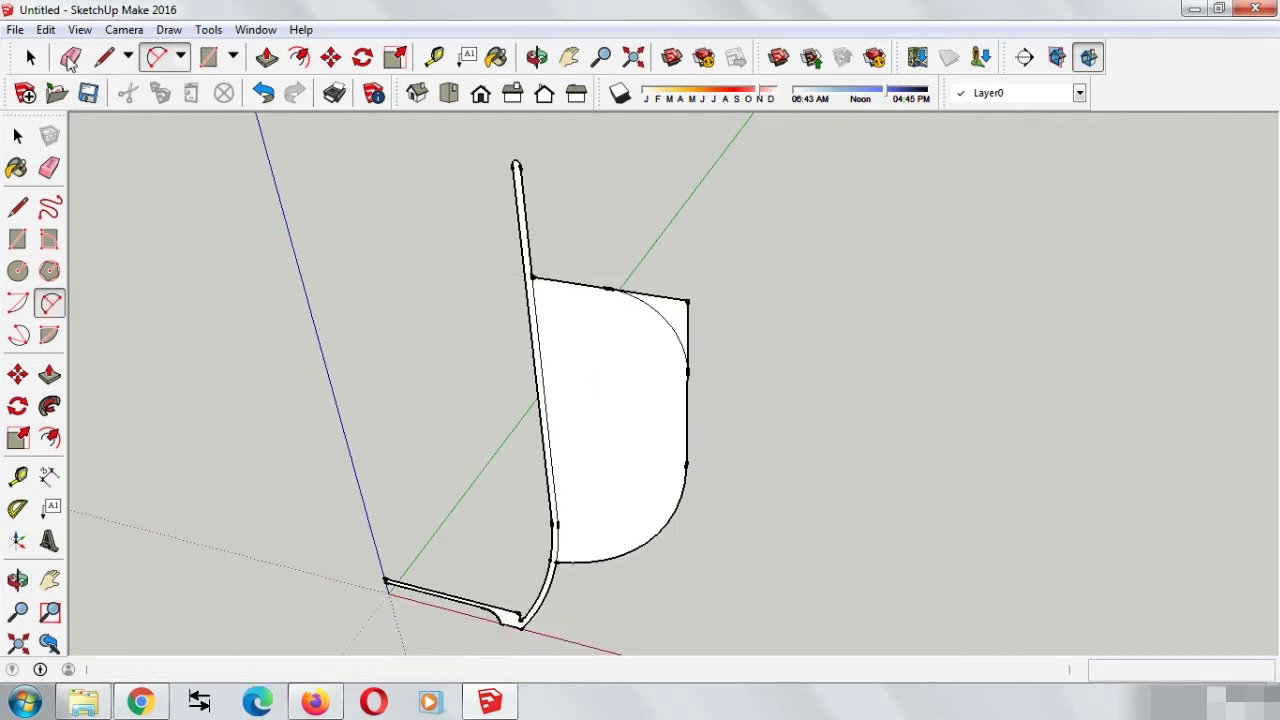
{"action": "left_click", "coordinate": [70, 57]}
{"action": "scroll", "coordinate": [585, 264], "scroll_direction": "up", "scroll_amount": 2}
{"action": "left_click", "coordinate": [729, 317]}
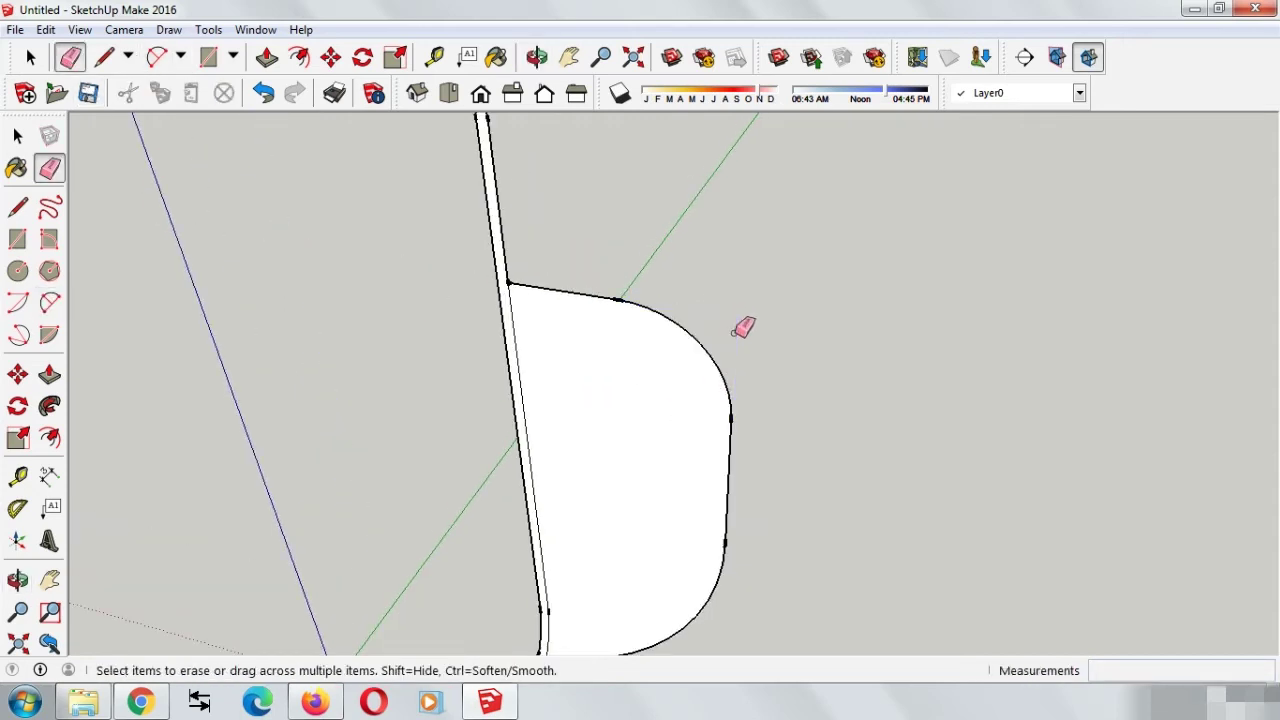
Delete the rounded handle face, leaving only its D-shaped outline.
{"action": "left_click", "coordinate": [30, 57]}
{"action": "left_click", "coordinate": [651, 465]}
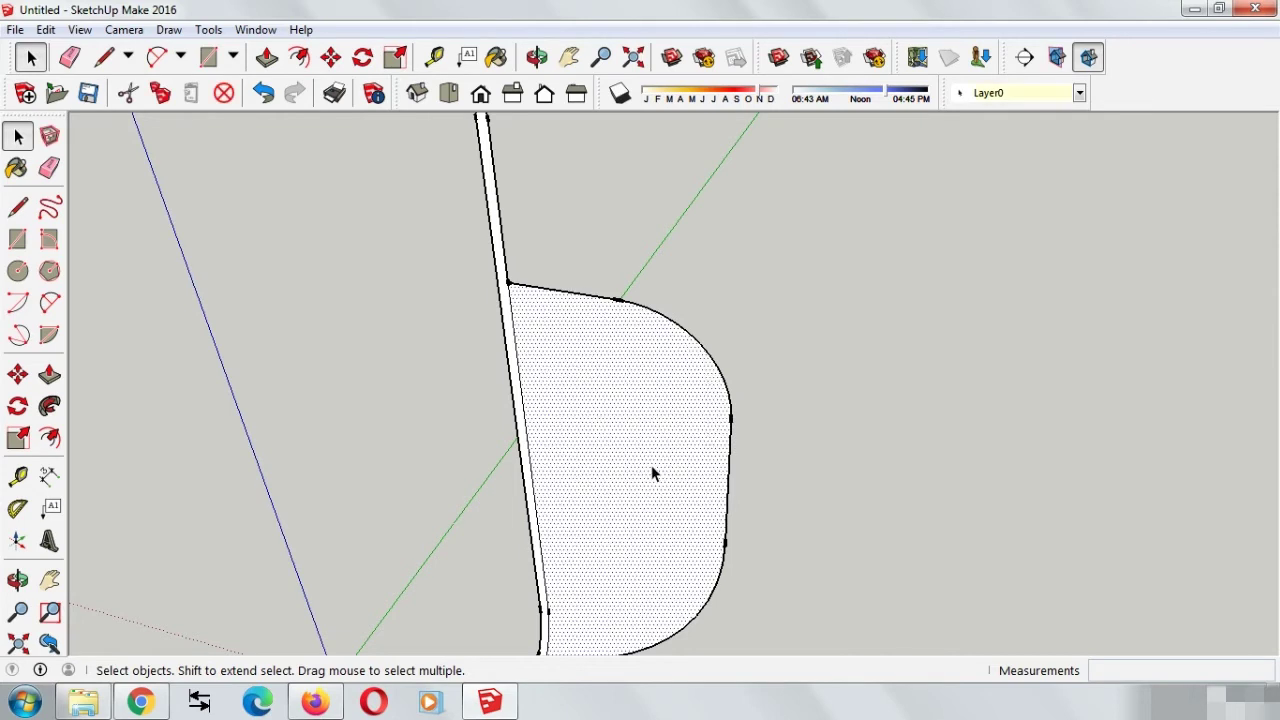
{"action": "right_click", "coordinate": [651, 465]}
{"action": "left_click", "coordinate": [722, 205]}
{"action": "mouse_move", "coordinate": [660, 434]}
{"action": "middle_mouse_down"}
{"action": "mouse_move", "coordinate": [651, 591]}
{"action": "mouse_move", "coordinate": [694, 437]}
{"action": "mouse_move", "coordinate": [820, 316]}
{"action": "mouse_move", "coordinate": [866, 220]}
{"action": "mouse_move", "coordinate": [703, 391]}
{"action": "mouse_move", "coordinate": [724, 402]}
{"action": "mouse_move", "coordinate": [699, 427]}
{"action": "mouse_move", "coordinate": [703, 554]}
{"action": "mouse_move", "coordinate": [866, 360]}
{"action": "mouse_move", "coordinate": [796, 398]}
{"action": "mouse_move", "coordinate": [427, 436]}
{"action": "middle_mouse_up"}
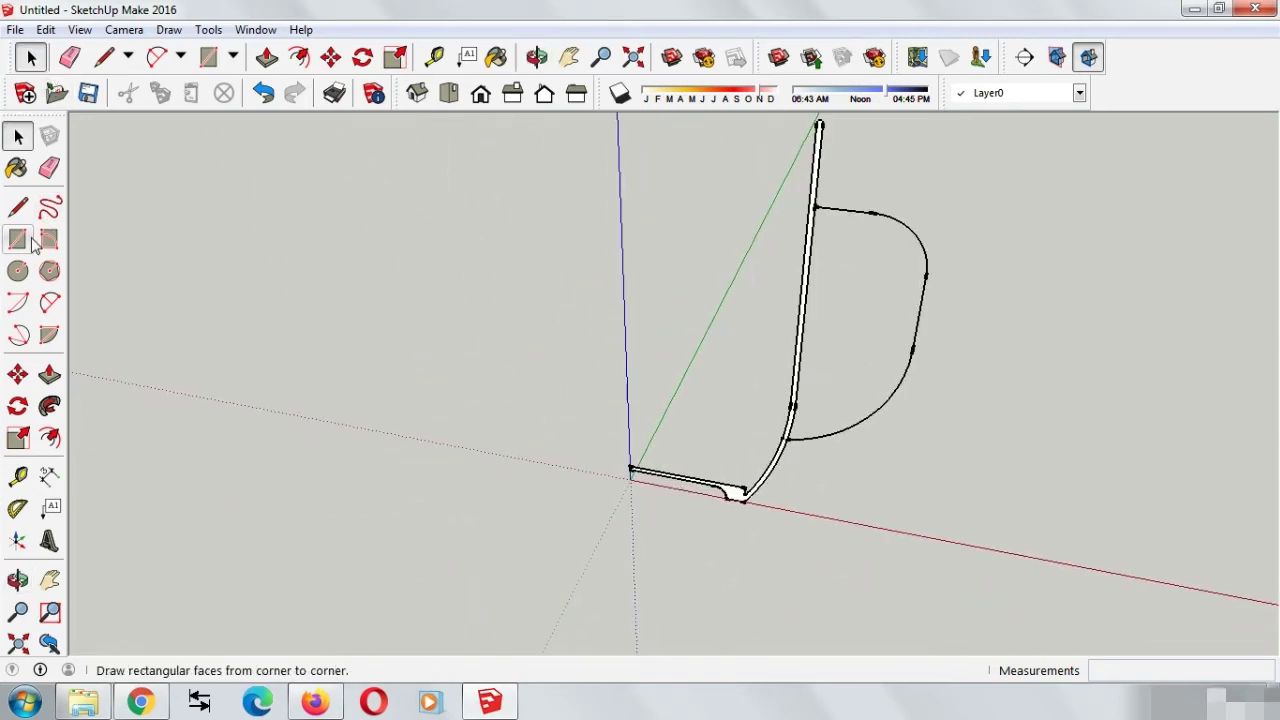
{"action": "left_click", "coordinate": [17, 271]}
Draw a 35 mm-radius circle centred at the origin beneath the mug profile.
{"action": "scroll", "coordinate": [797, 496], "scroll_direction": "up", "scroll_amount": 2}
{"action": "scroll", "coordinate": [605, 405], "scroll_direction": "down", "scroll_amount": 2}
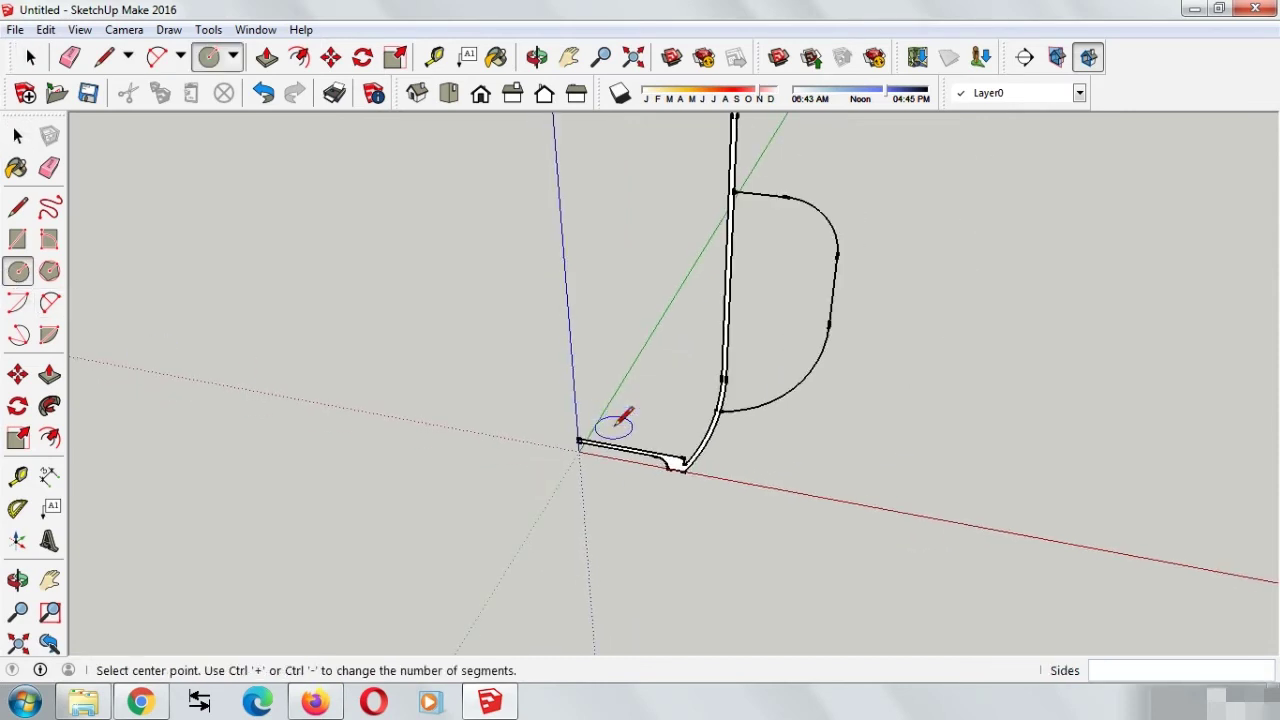
{"action": "scroll", "coordinate": [575, 455], "scroll_direction": "up", "scroll_amount": 2}
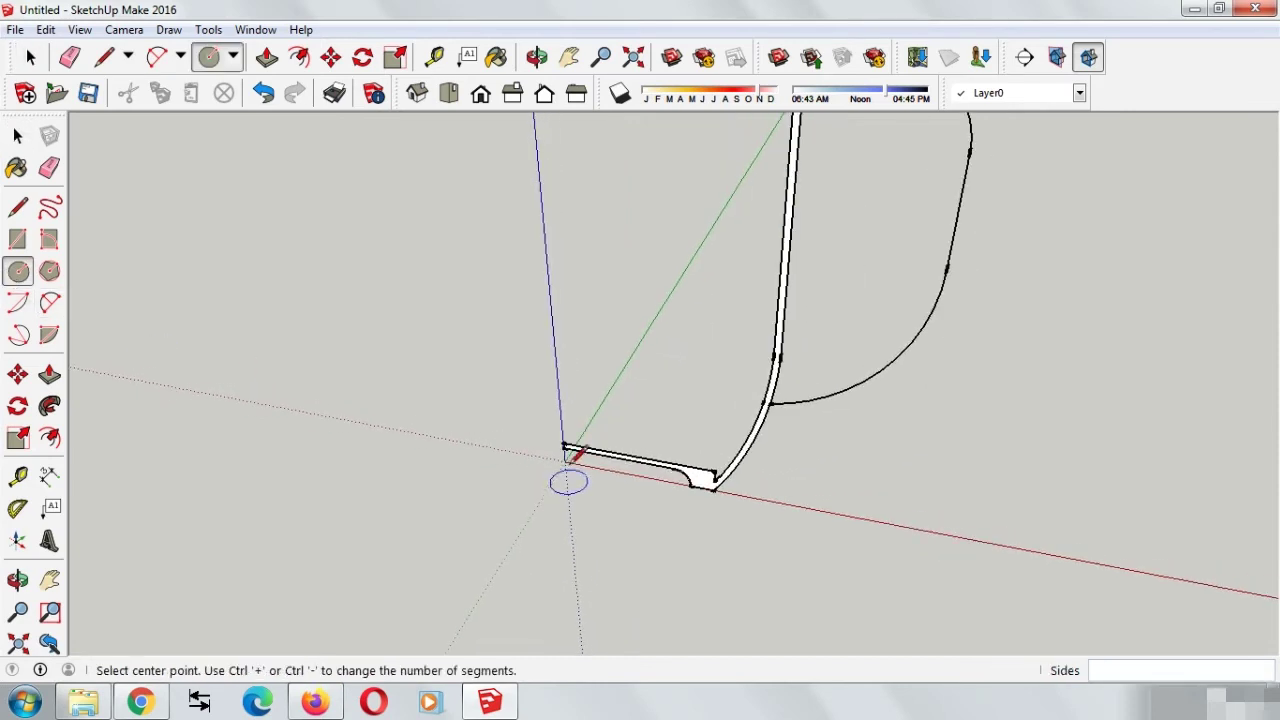
{"action": "left_click", "coordinate": [574, 561]}
{"action": "scroll", "coordinate": [735, 571], "scroll_direction": "down", "scroll_amount": 1}
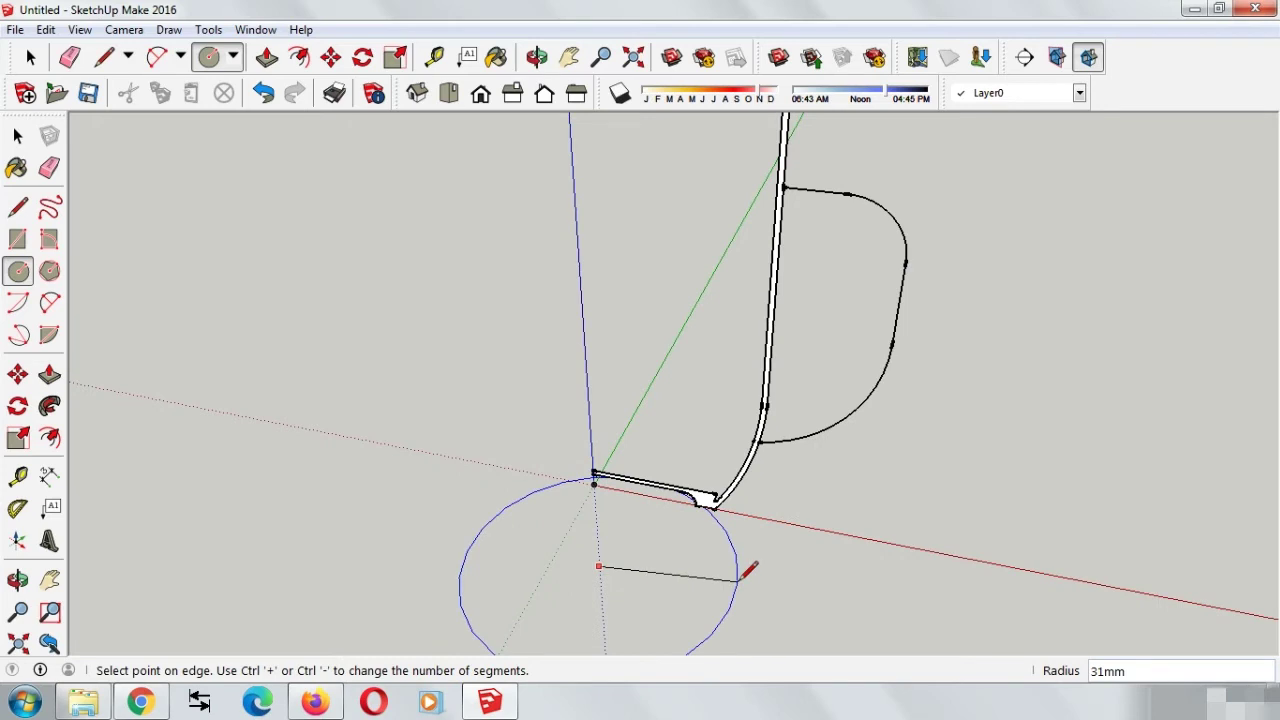
{"action": "type", "text": "35"}
{"action": "key", "text": "Return"}
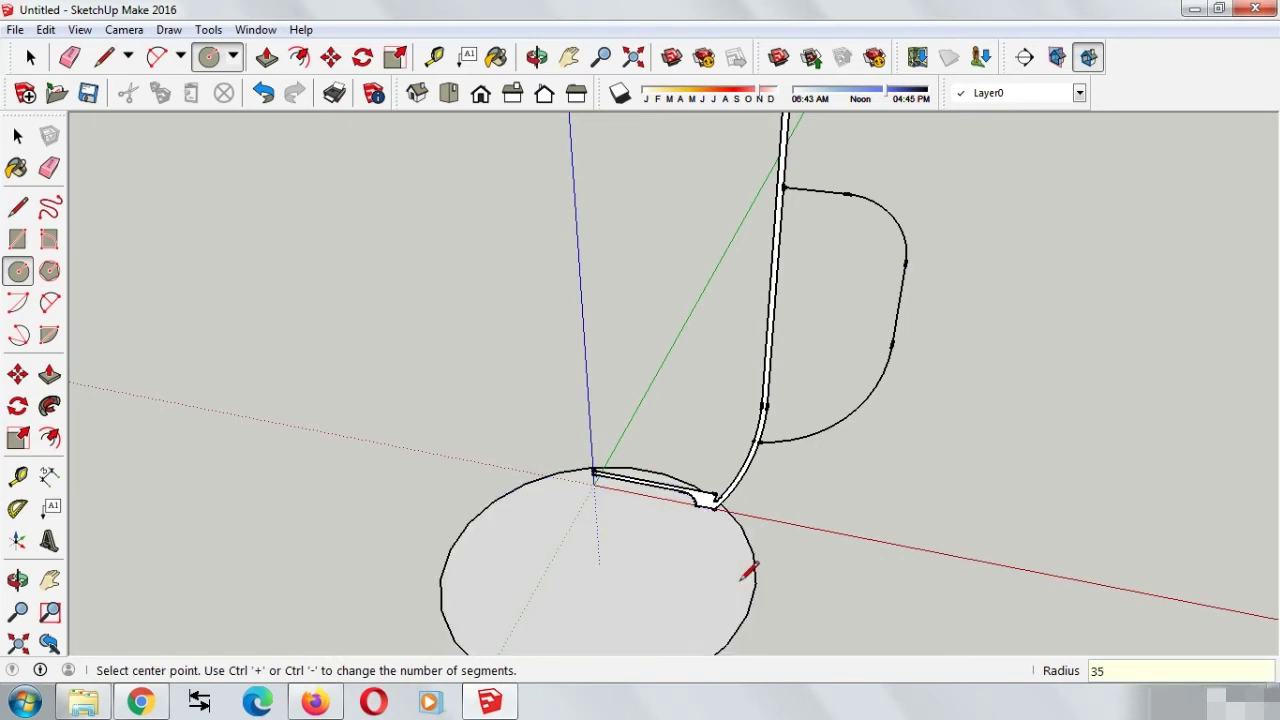
{"action": "scroll", "coordinate": [748, 570], "scroll_direction": "down", "scroll_amount": 2}
{"action": "scroll", "coordinate": [820, 437], "scroll_direction": "down", "scroll_amount": 1}
{"action": "mouse_move", "coordinate": [863, 509]}
{"action": "middle_mouse_down"}
{"action": "mouse_move", "coordinate": [823, 491]}
{"action": "mouse_move", "coordinate": [795, 416]}
{"action": "mouse_move", "coordinate": [851, 471]}
{"action": "middle_mouse_up"}
Select the base circle to use as the sweep path.
{"action": "left_click", "coordinate": [30, 57]}
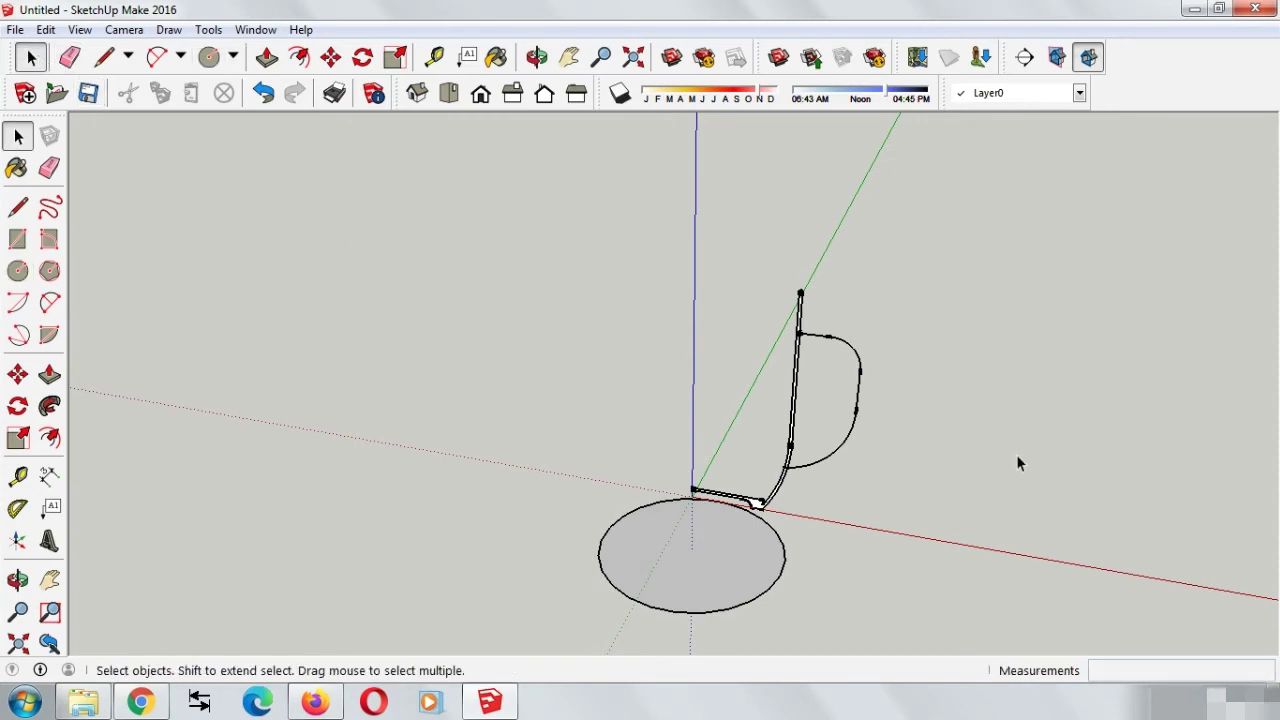
{"action": "scroll", "coordinate": [910, 470], "scroll_direction": "up", "scroll_amount": 1}
{"action": "scroll", "coordinate": [874, 487], "scroll_direction": "up", "scroll_amount": 1}
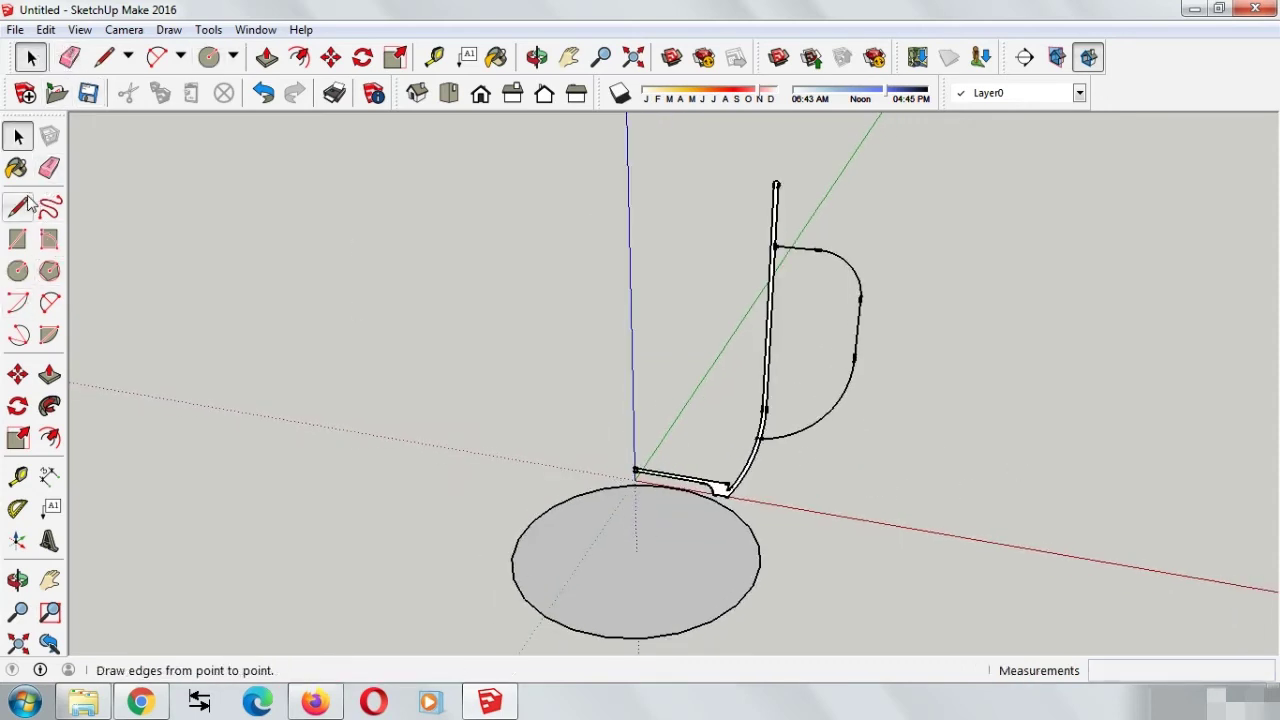
{"action": "scroll", "coordinate": [544, 480], "scroll_direction": "up", "scroll_amount": 2}
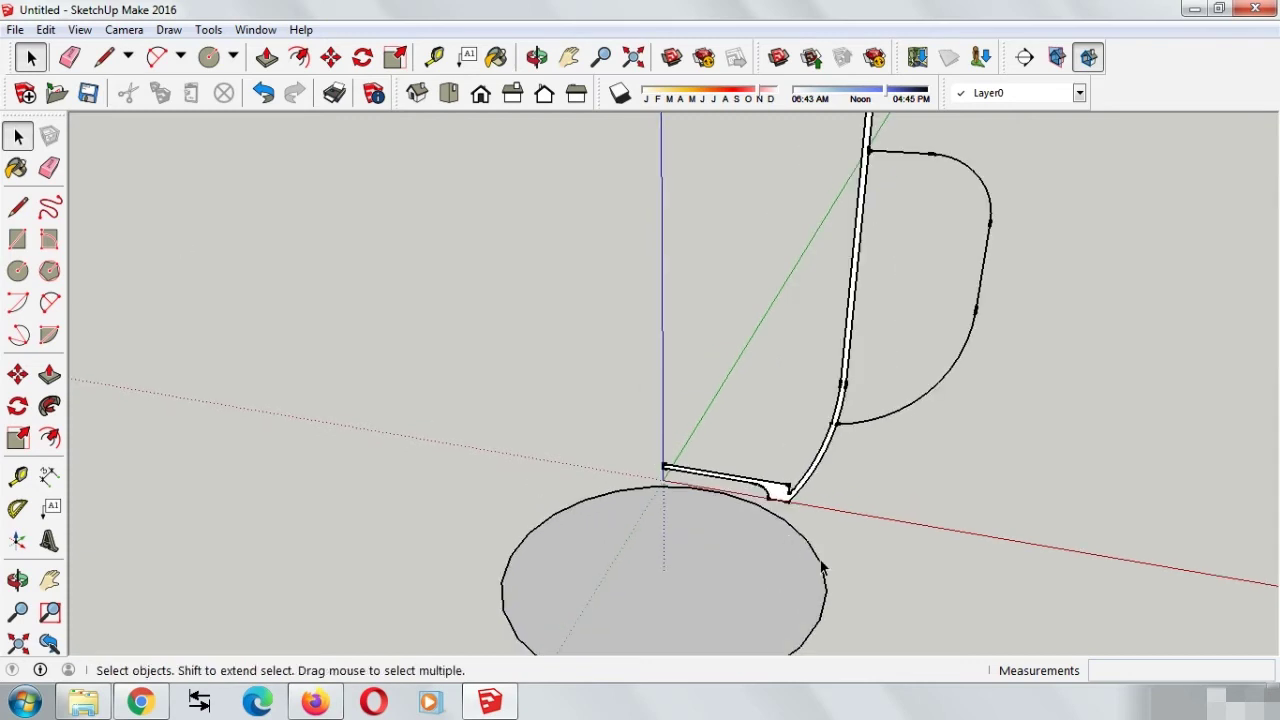
{"action": "left_click", "coordinate": [822, 568]}
{"action": "scroll", "coordinate": [822, 568], "scroll_direction": "down", "scroll_amount": 1}
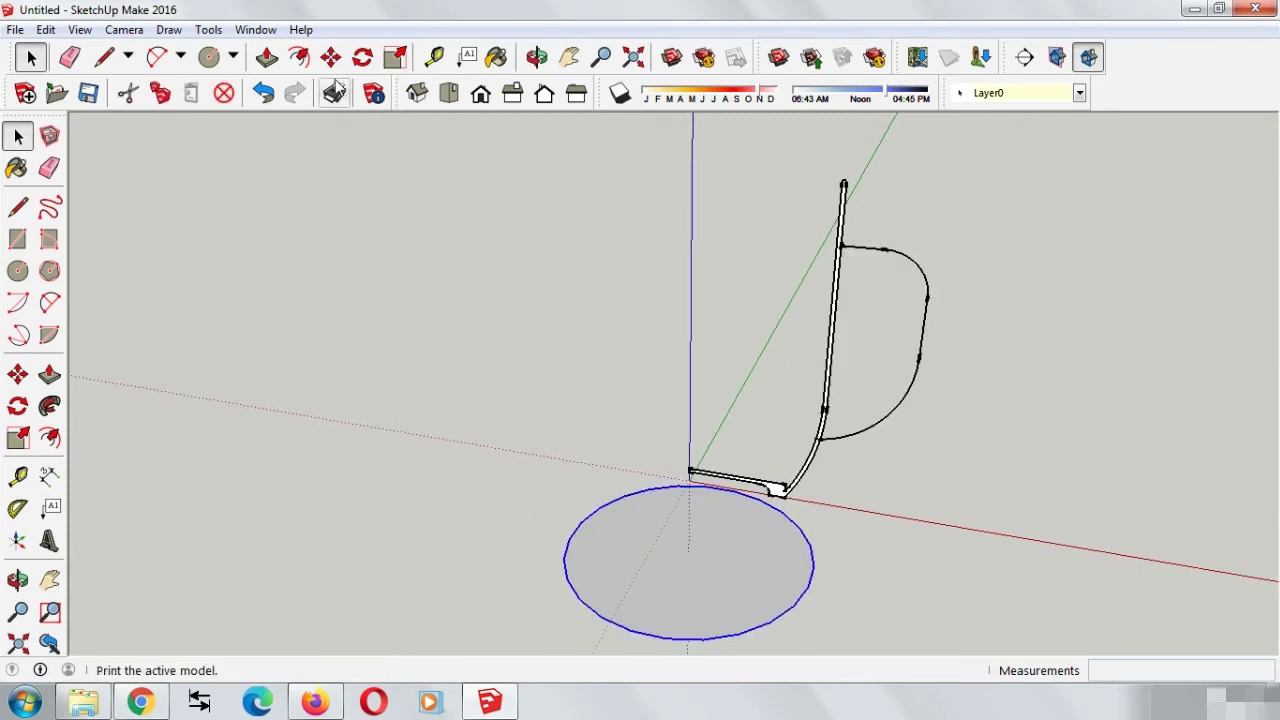
Use Follow Me to sweep the wall profile around the circle, then orbit to inspect it from below.
{"action": "left_click", "coordinate": [50, 405]}
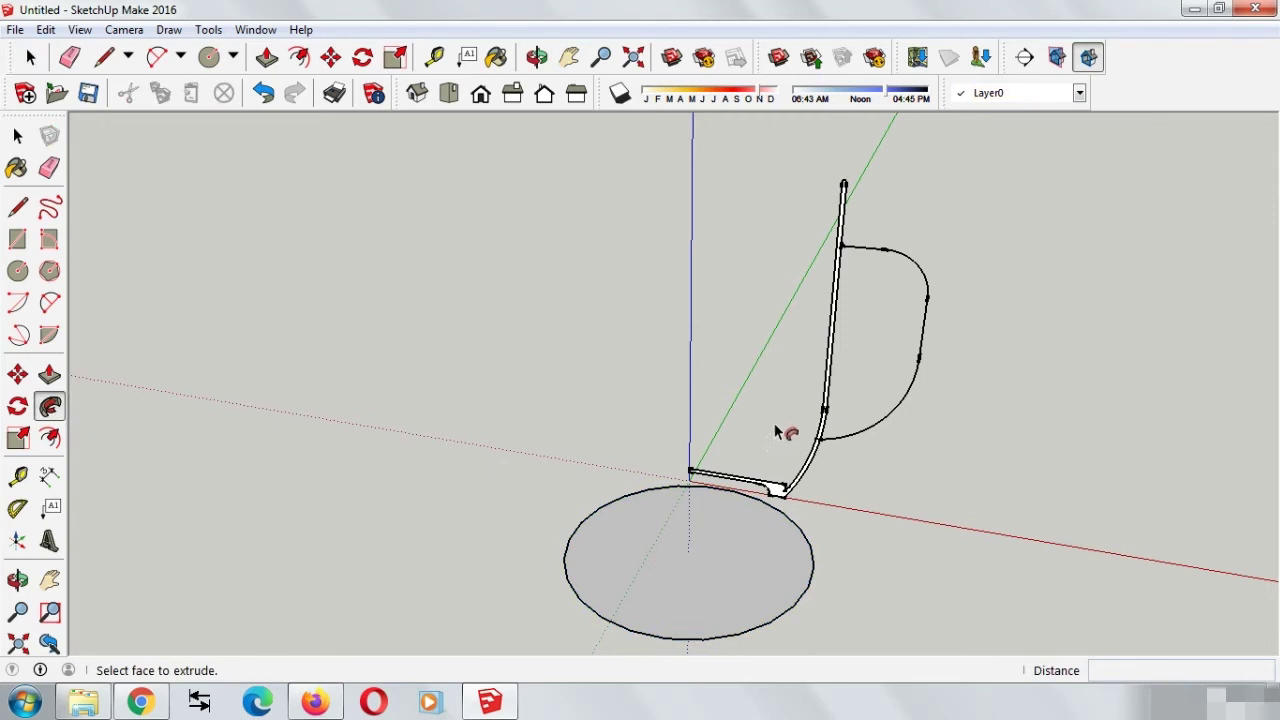
{"action": "scroll", "coordinate": [800, 440], "scroll_direction": "up", "scroll_amount": 2}
{"action": "scroll", "coordinate": [810, 500], "scroll_direction": "up", "scroll_amount": 1}
{"action": "scroll", "coordinate": [786, 557], "scroll_direction": "up", "scroll_amount": 1}
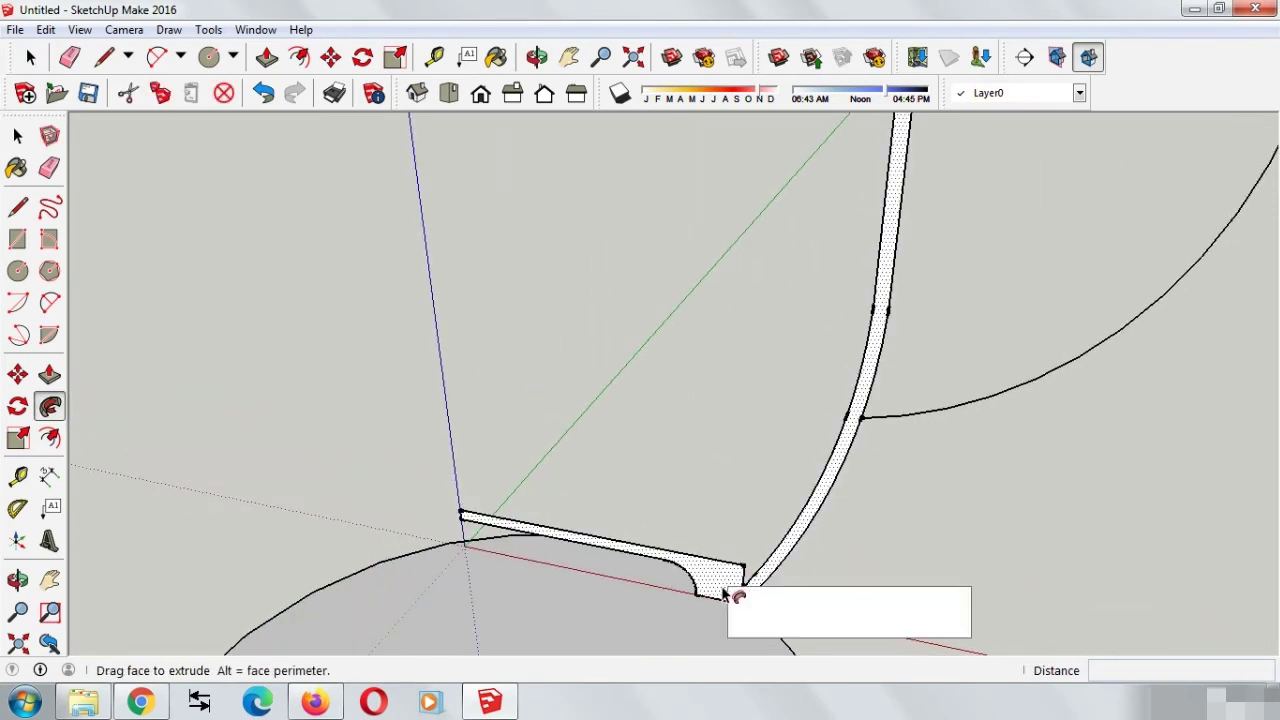
{"action": "left_click_drag", "start_coordinate": [725, 592], "coordinate": [695, 540]}
{"action": "scroll", "coordinate": [710, 460], "scroll_direction": "down", "scroll_amount": 2}
{"action": "scroll", "coordinate": [786, 443], "scroll_direction": "down", "scroll_amount": 2}
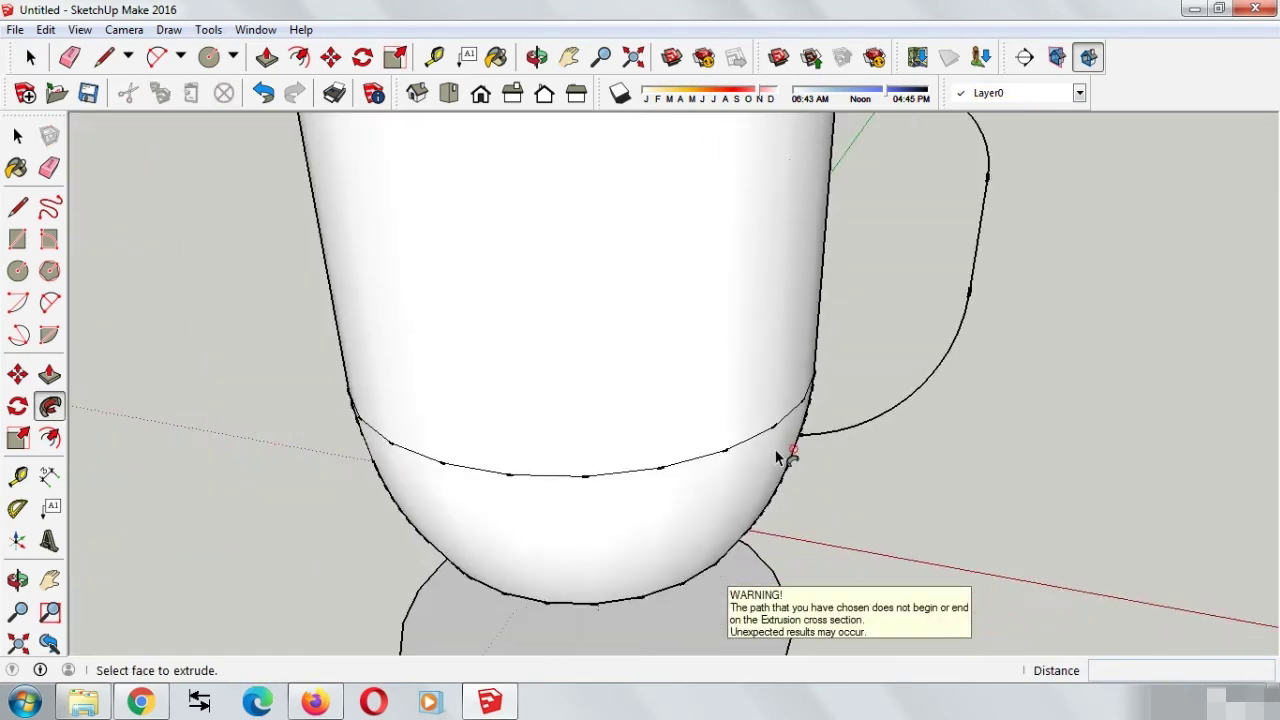
{"action": "scroll", "coordinate": [794, 446], "scroll_direction": "down", "scroll_amount": 2}
{"action": "scroll", "coordinate": [785, 470], "scroll_direction": "down", "scroll_amount": 1}
{"action": "middle_click", "coordinate": [778, 483]}
{"action": "mouse_move", "coordinate": [778, 483]}
{"action": "middle_mouse_down"}
{"action": "mouse_move", "coordinate": [677, 366]}
{"action": "mouse_move", "coordinate": [789, 534]}
{"action": "mouse_move", "coordinate": [820, 314]}
{"action": "mouse_move", "coordinate": [810, 368]}
{"action": "mouse_move", "coordinate": [737, 277]}
{"action": "mouse_move", "coordinate": [877, 357]}
{"action": "mouse_move", "coordinate": [808, 417]}
{"action": "mouse_move", "coordinate": [680, 315]}
{"action": "mouse_move", "coordinate": [623, 291]}
{"action": "mouse_move", "coordinate": [851, 349]}
{"action": "middle_mouse_up"}
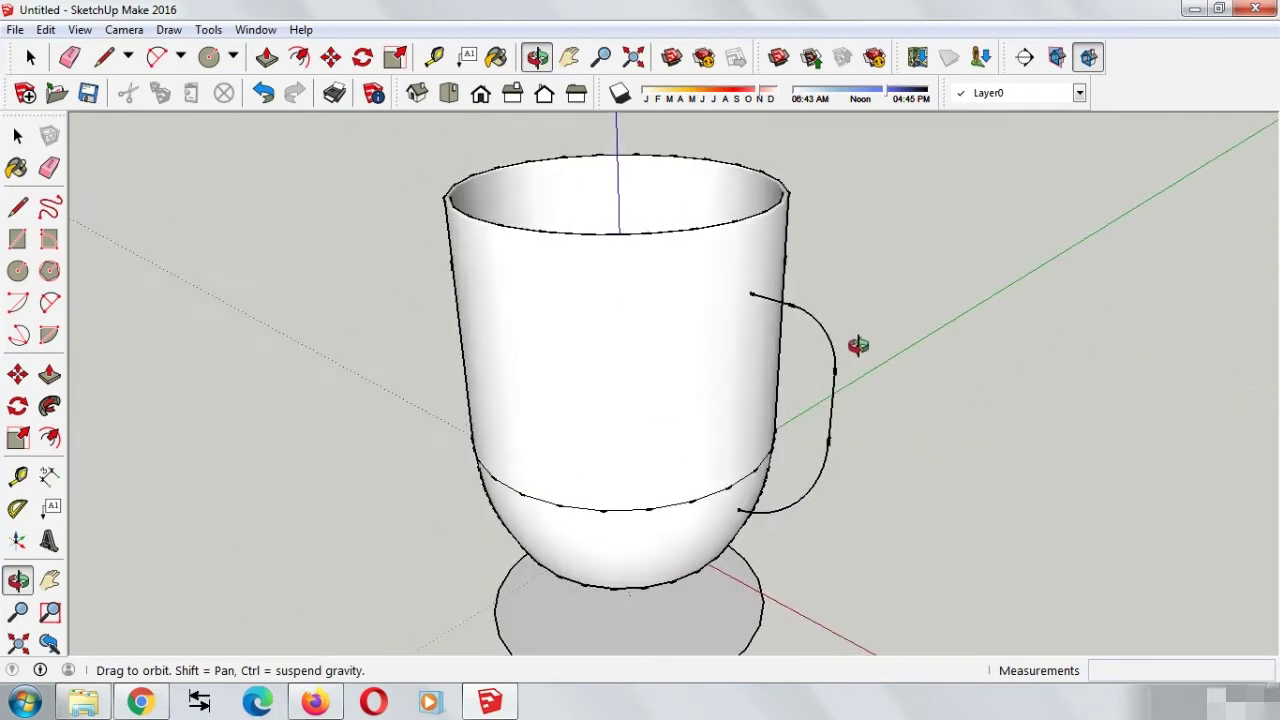
{"action": "scroll", "coordinate": [795, 330], "scroll_direction": "up", "scroll_amount": 2}
Draw a 2 mm-radius circle centred at the upper end of the handle curve.
{"action": "key", "text": "f"}
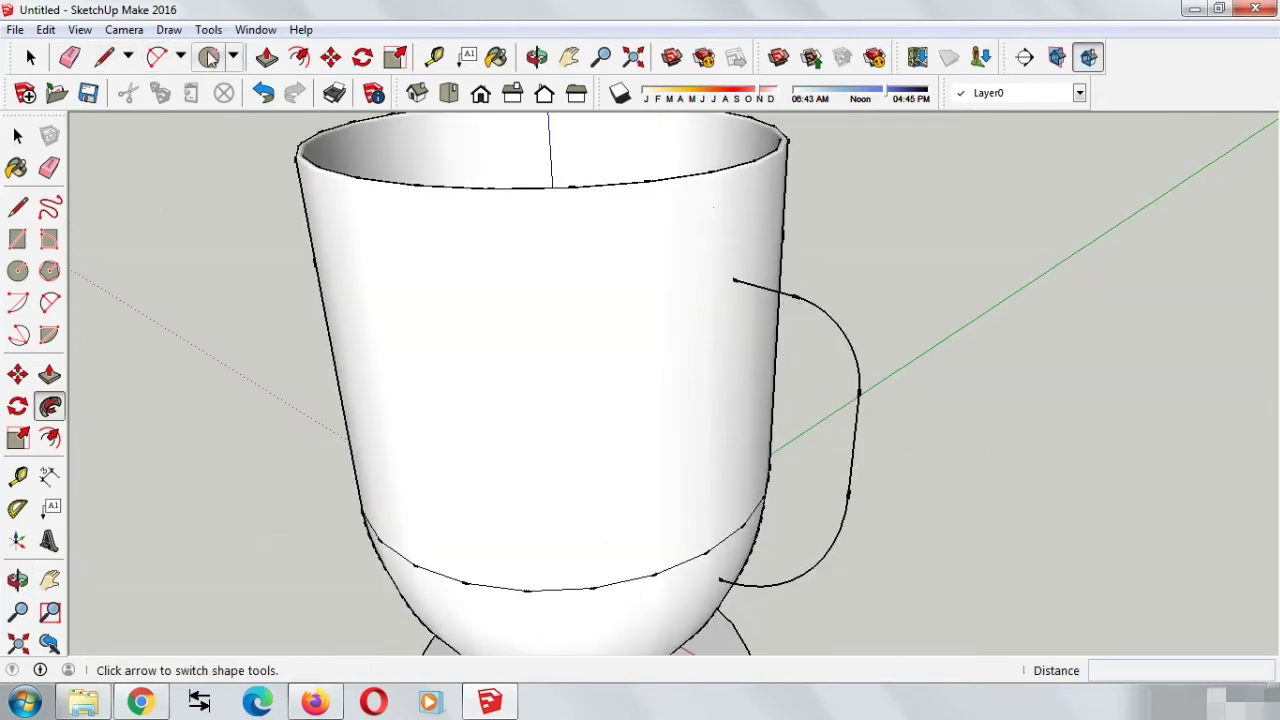
{"action": "left_click", "coordinate": [209, 57]}
{"action": "scroll", "coordinate": [700, 265], "scroll_direction": "up", "scroll_amount": 1}
{"action": "left_click", "coordinate": [746, 285]}
{"action": "scroll", "coordinate": [686, 208], "scroll_direction": "up", "scroll_amount": 1}
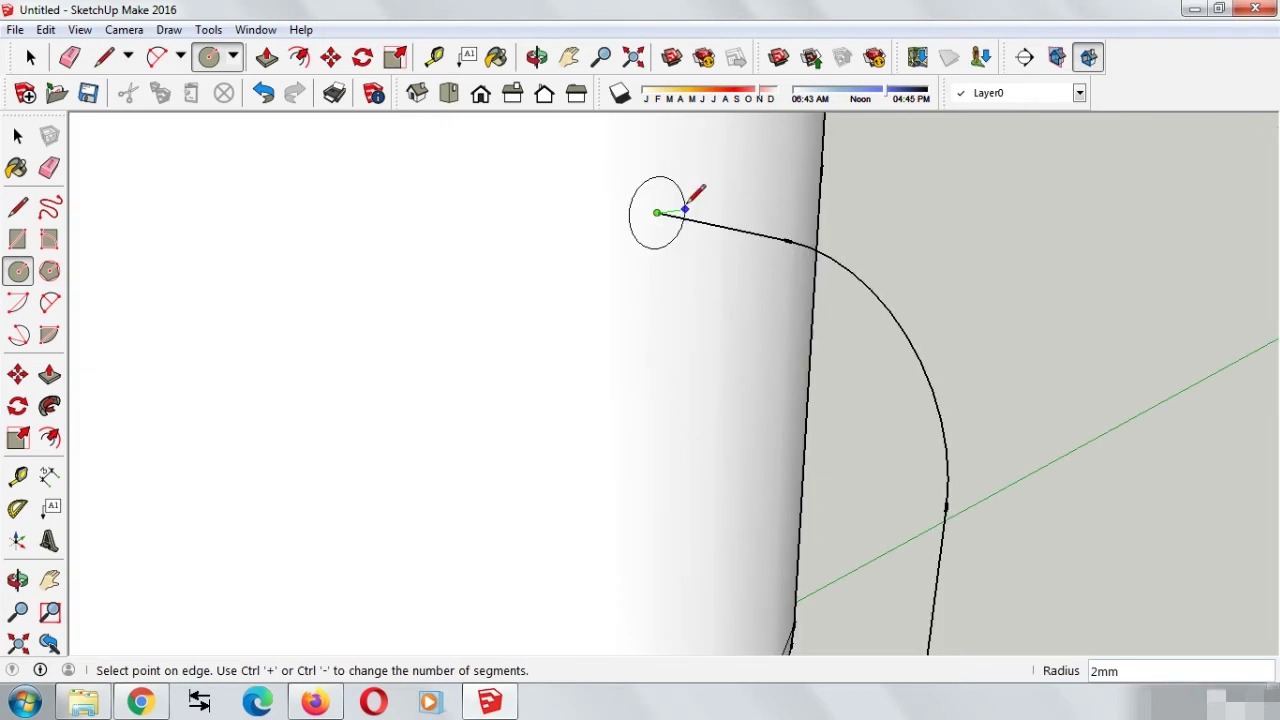
{"action": "type", "text": "2"}
{"action": "left_click", "coordinate": [686, 207]}
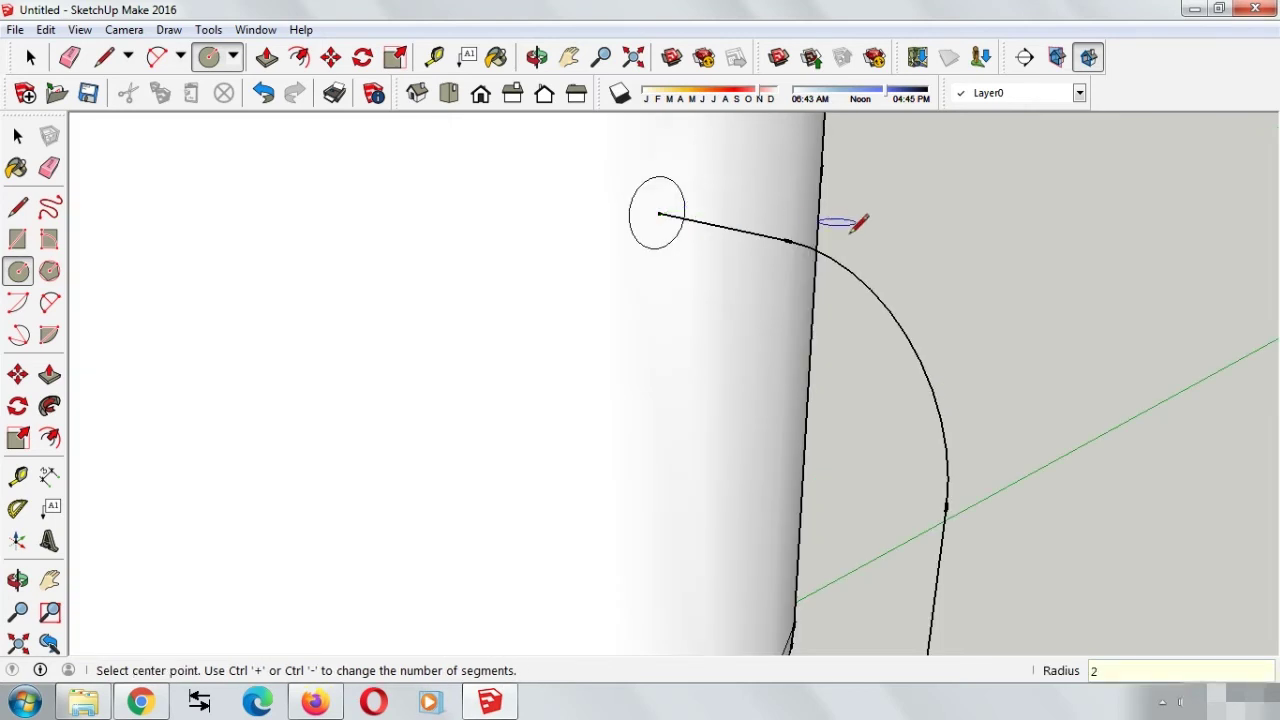
{"action": "scroll", "coordinate": [880, 280], "scroll_direction": "down", "scroll_amount": 3}
{"action": "scroll", "coordinate": [925, 360], "scroll_direction": "down", "scroll_amount": 2}
{"action": "mouse_move", "coordinate": [929, 363]}
{"action": "middle_mouse_down"}
{"action": "mouse_move", "coordinate": [1004, 370]}
{"action": "mouse_move", "coordinate": [963, 386]}
{"action": "mouse_move", "coordinate": [980, 457]}
{"action": "mouse_move", "coordinate": [1100, 372]}
{"action": "middle_mouse_up"}
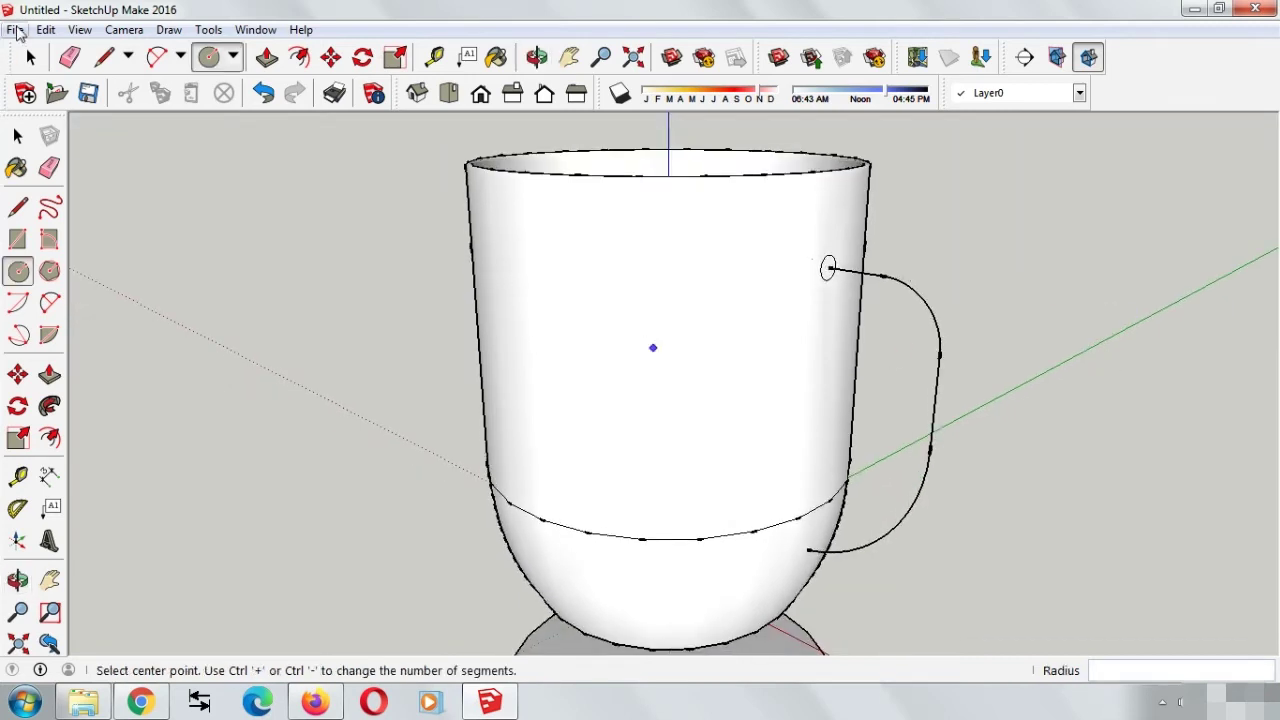
Select the new small circle at the handle's top end.
{"action": "left_click", "coordinate": [30, 57]}
{"action": "scroll", "coordinate": [1102, 302], "scroll_direction": "up", "scroll_amount": 1}
{"action": "scroll", "coordinate": [678, 258], "scroll_direction": "up", "scroll_amount": 2}
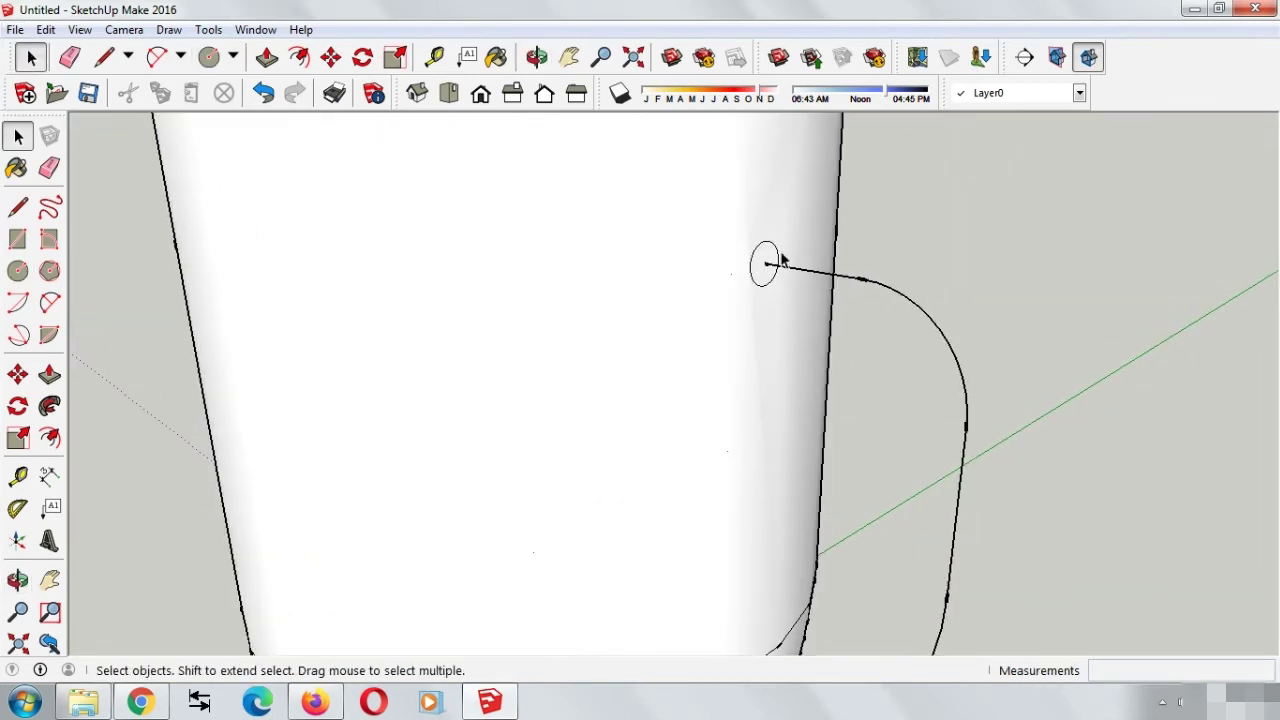
{"action": "scroll", "coordinate": [772, 255], "scroll_direction": "down", "scroll_amount": 3}
{"action": "middle_click_drag", "start_coordinate": [772, 255], "coordinate": [804, 291]}
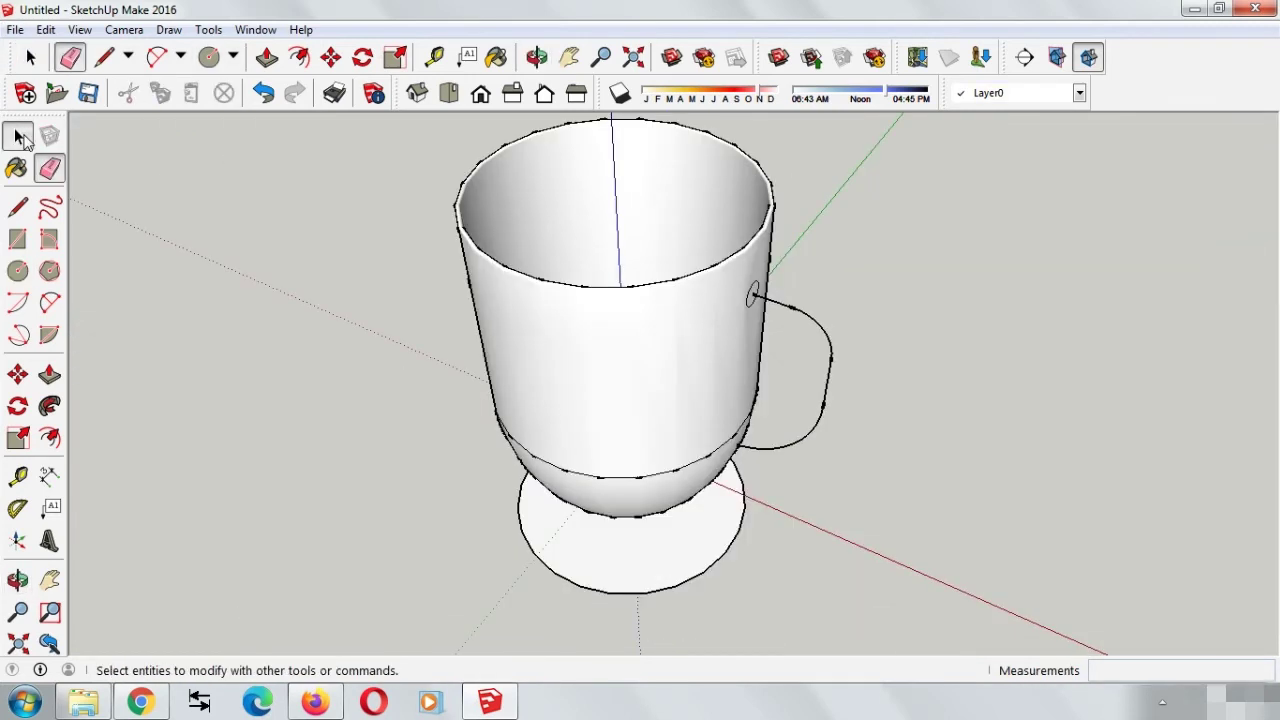
{"action": "scroll", "coordinate": [728, 285], "scroll_direction": "up", "scroll_amount": 3}
{"action": "scroll", "coordinate": [728, 282], "scroll_direction": "up", "scroll_amount": 1}
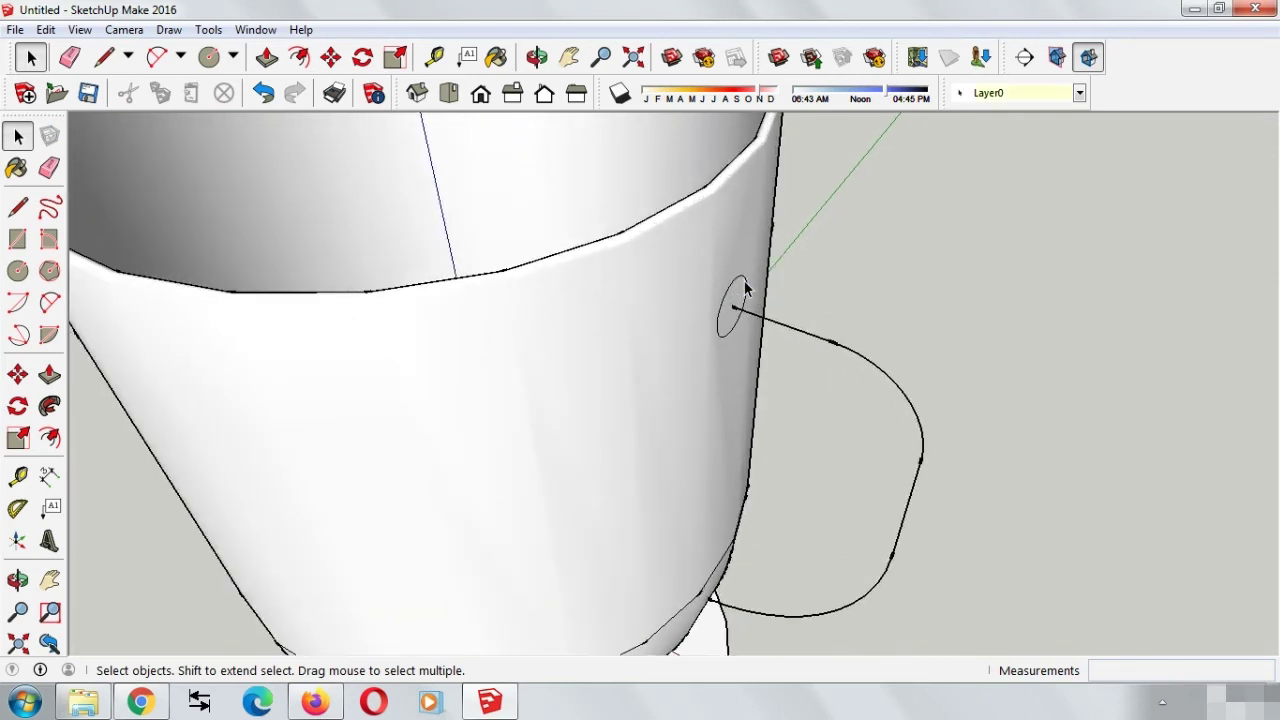
{"action": "left_click", "coordinate": [742, 287]}
{"action": "scroll", "coordinate": [742, 287], "scroll_direction": "down", "scroll_amount": 2}
{"action": "scroll", "coordinate": [600, 275], "scroll_direction": "down", "scroll_amount": 2}
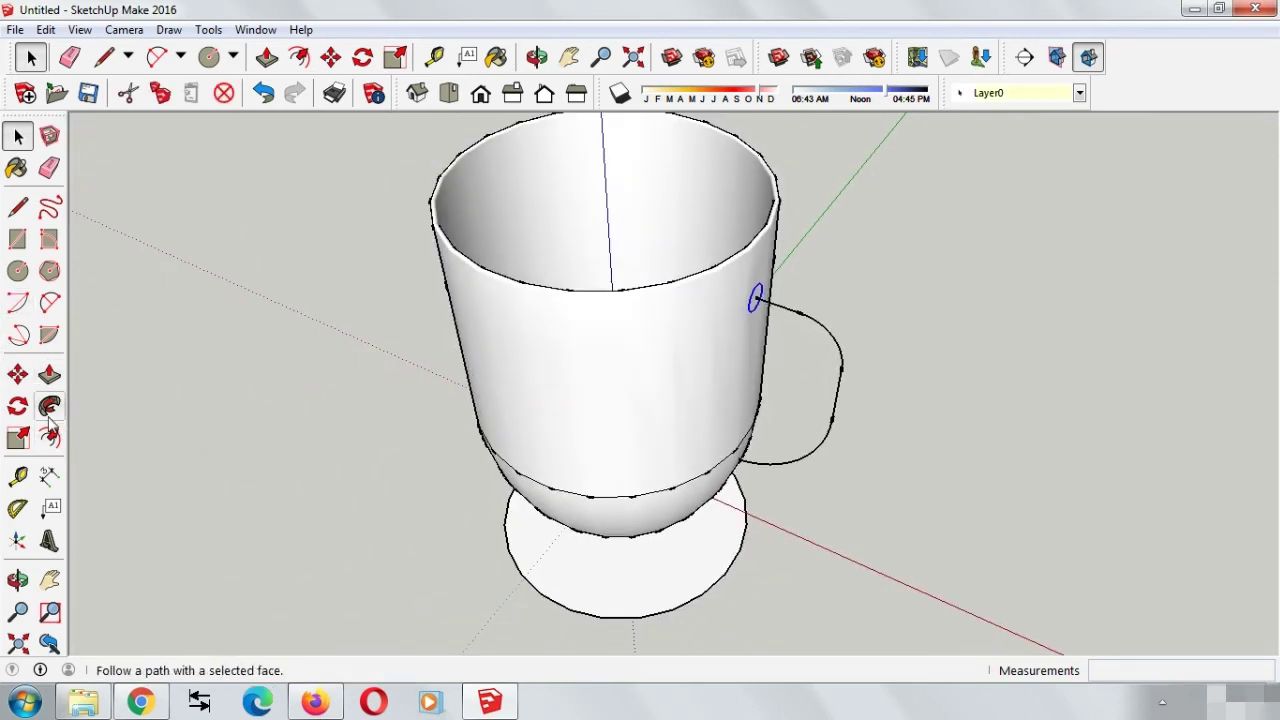
Drag the 2 mm circle along the whole handle curve with Follow Me, forming a tube.
{"action": "left_click_drag", "start_coordinate": [758, 300], "coordinate": [873, 342]}
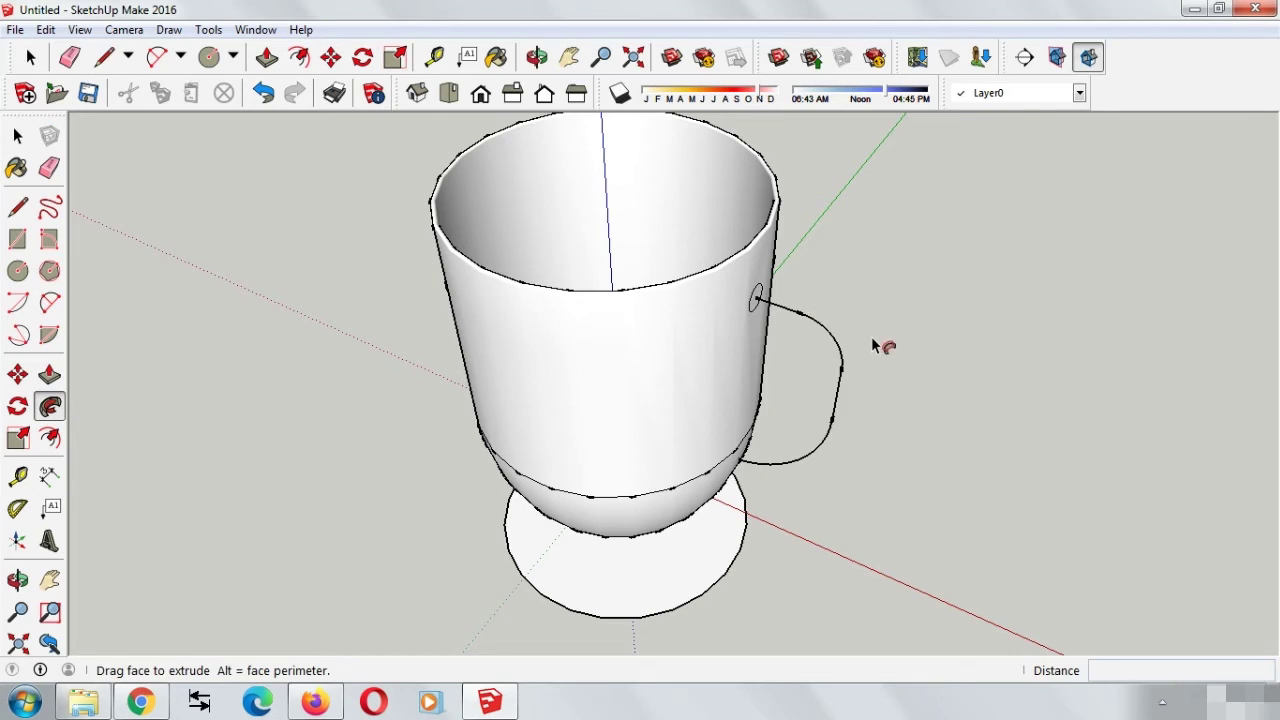
{"action": "mouse_move", "coordinate": [757, 298]}
{"action": "left_mouse_down"}
{"action": "mouse_move", "coordinate": [816, 438]}
{"action": "mouse_move", "coordinate": [800, 489]}
{"action": "mouse_move", "coordinate": [752, 478]}
{"action": "left_mouse_up"}
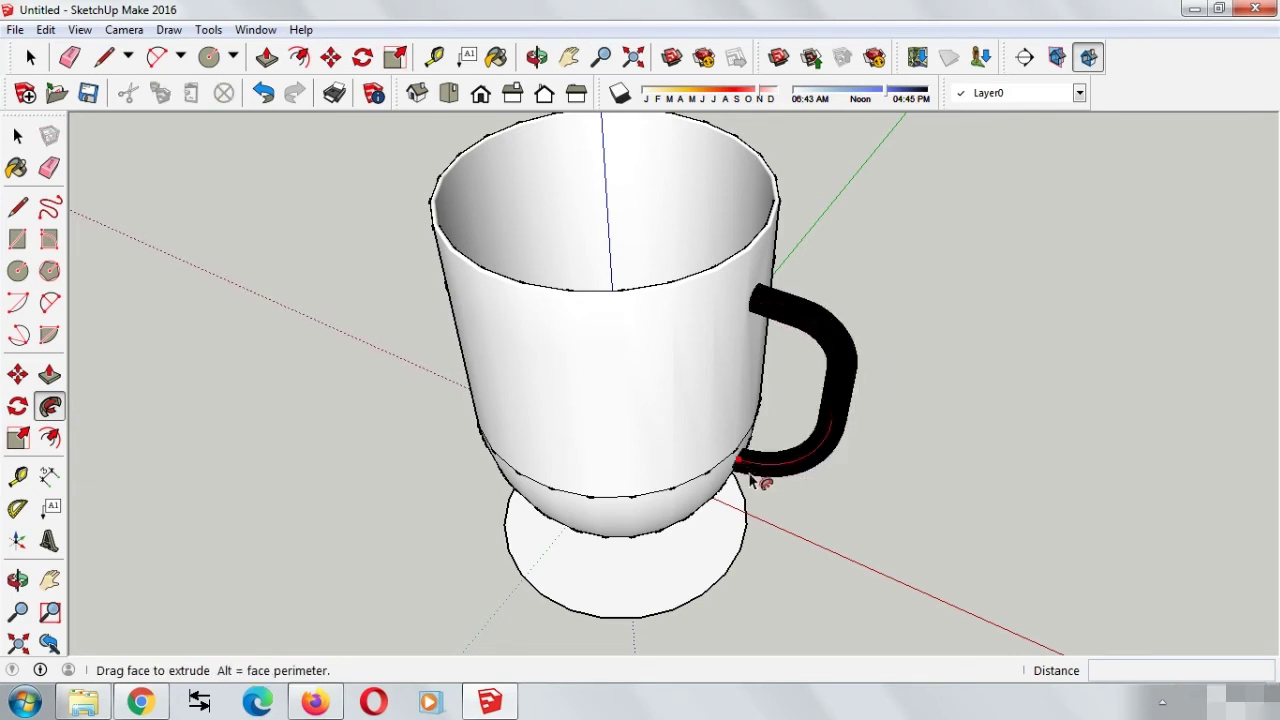
{"action": "left_click_drag", "start_coordinate": [929, 381], "coordinate": [914, 506]}
{"action": "mouse_move", "coordinate": [914, 506]}
{"action": "middle_mouse_down"}
{"action": "mouse_move", "coordinate": [983, 223]}
{"action": "mouse_move", "coordinate": [1009, 248]}
{"action": "mouse_move", "coordinate": [914, 429]}
{"action": "middle_mouse_up"}
{"action": "scroll", "coordinate": [907, 425], "scroll_direction": "up", "scroll_amount": 2}
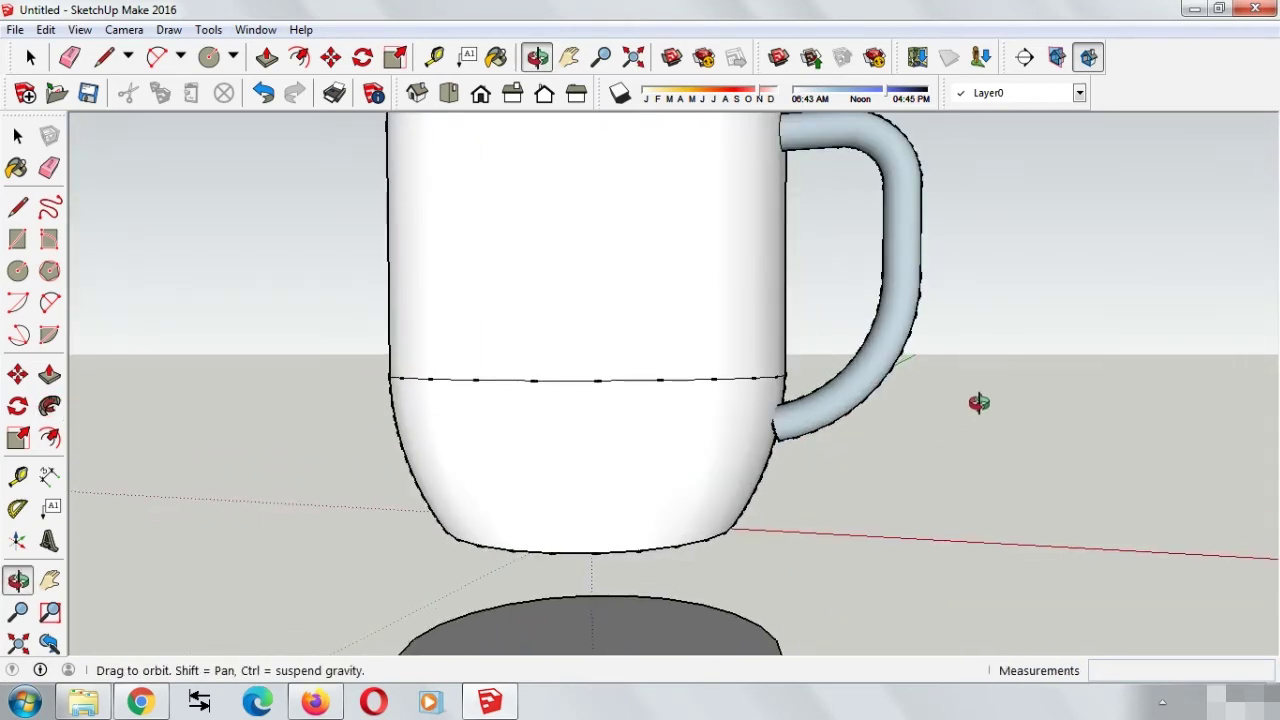
{"action": "middle_click_drag", "start_coordinate": [977, 403], "coordinate": [955, 390]}
{"action": "scroll", "coordinate": [764, 438], "scroll_direction": "up", "scroll_amount": 2}
{"action": "mouse_move", "coordinate": [764, 438]}
{"action": "middle_mouse_down"}
{"action": "mouse_move", "coordinate": [889, 437]}
{"action": "mouse_move", "coordinate": [966, 394]}
{"action": "middle_mouse_up"}
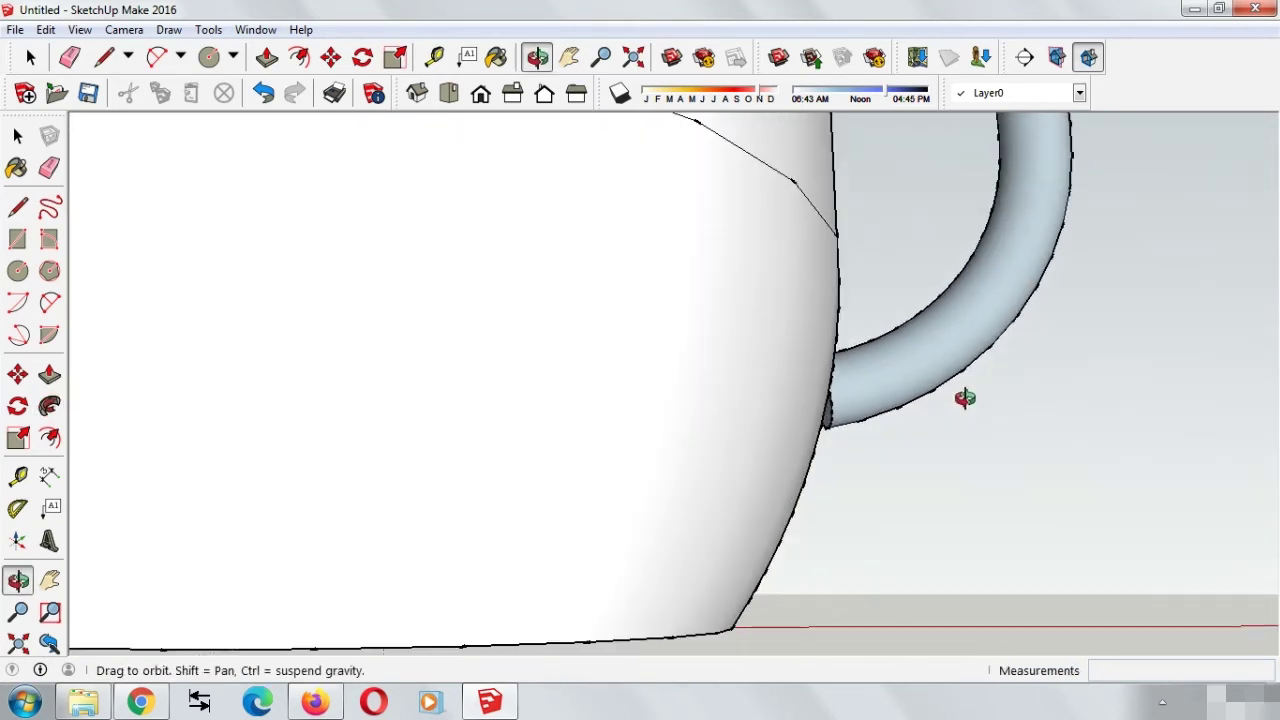
Undo the accidental extra Follow Me sweep of the handle's end face.
{"action": "scroll", "coordinate": [855, 432], "scroll_direction": "up", "scroll_amount": 1}
{"action": "scroll", "coordinate": [855, 432], "scroll_direction": "up", "scroll_amount": 1}
{"action": "left_click", "coordinate": [805, 418]}
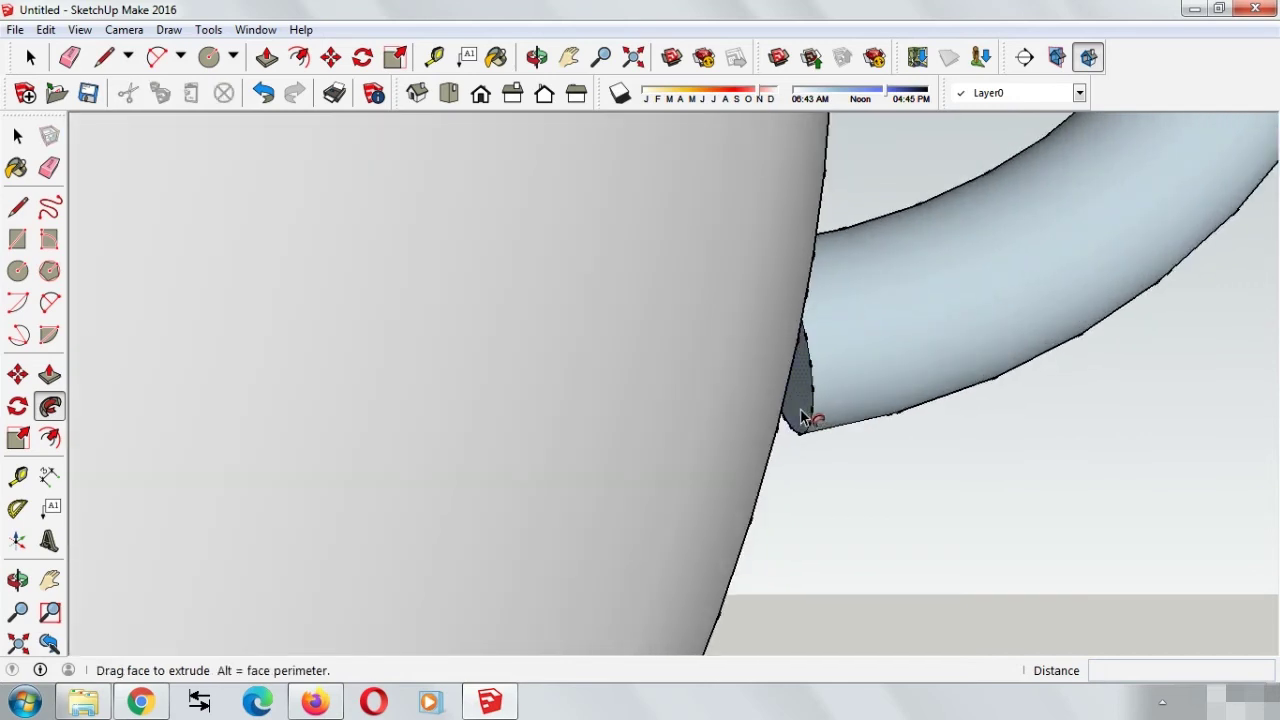
{"action": "left_click", "coordinate": [800, 432]}
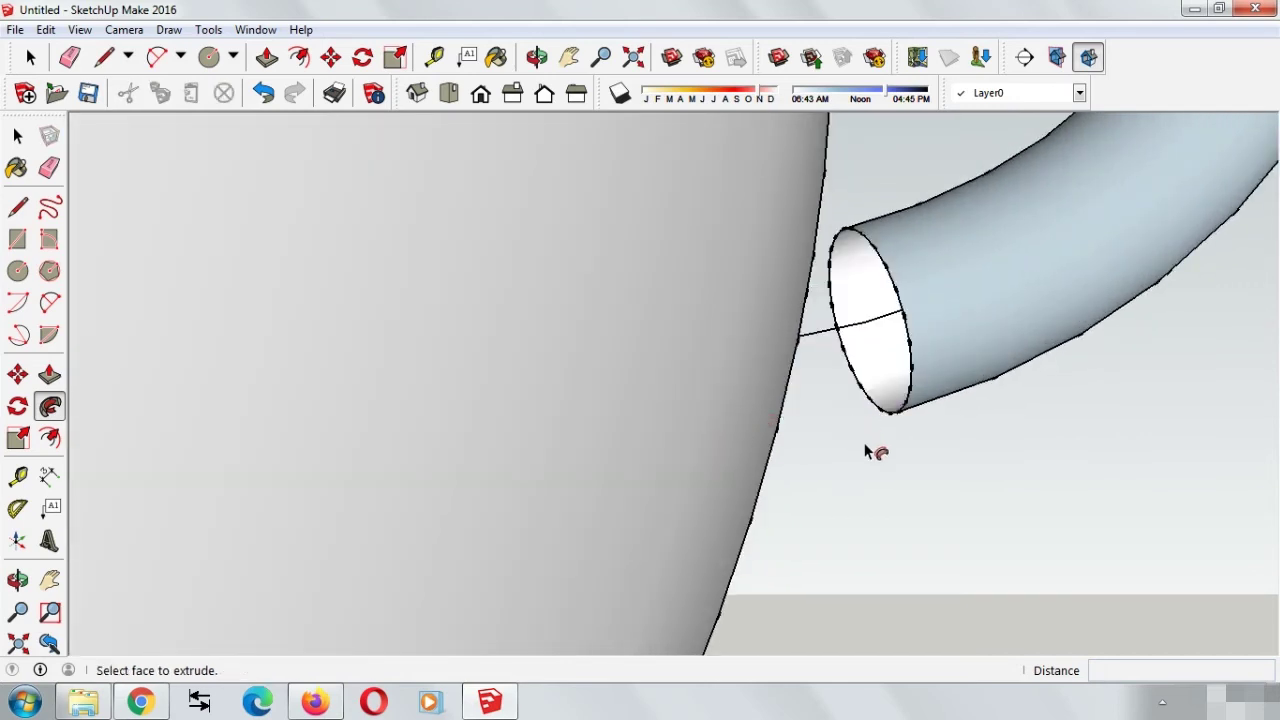
{"action": "key", "text": "ctrl+z"}
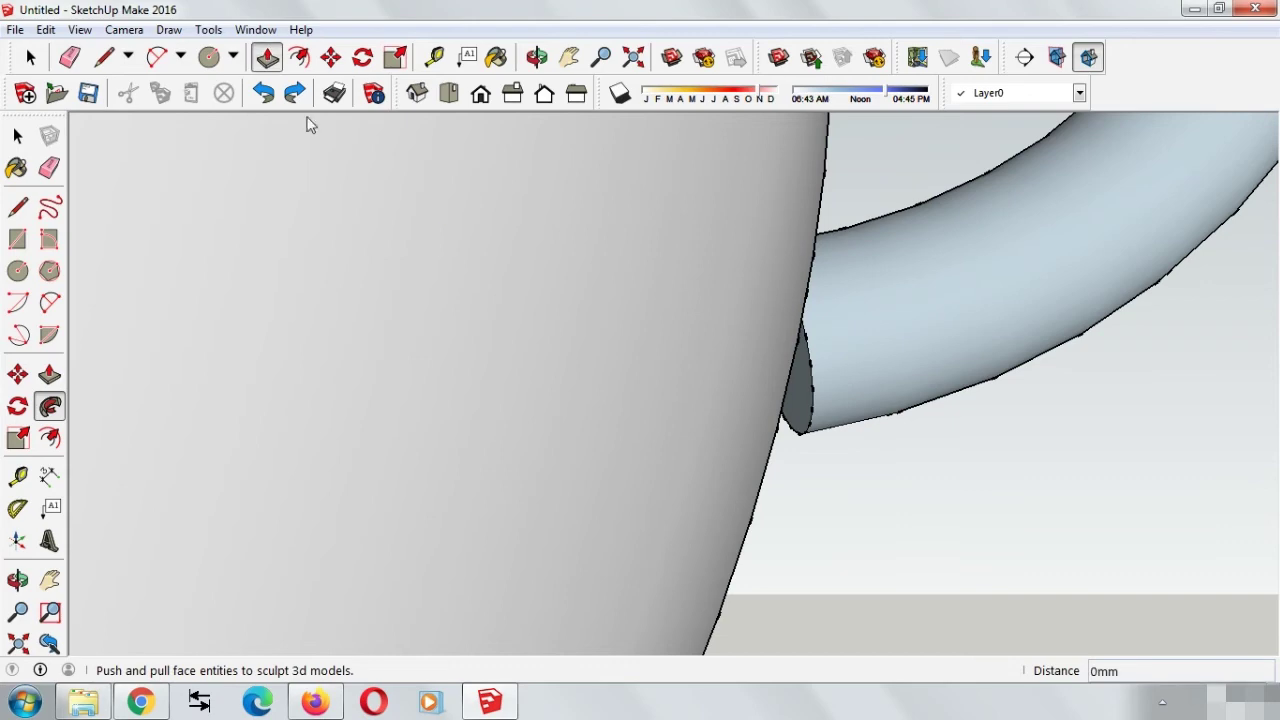
Push the handle's lower end face 1 mm into the mug wall with Push/Pull.
{"action": "left_click", "coordinate": [266, 57]}
{"action": "left_click", "coordinate": [804, 400]}
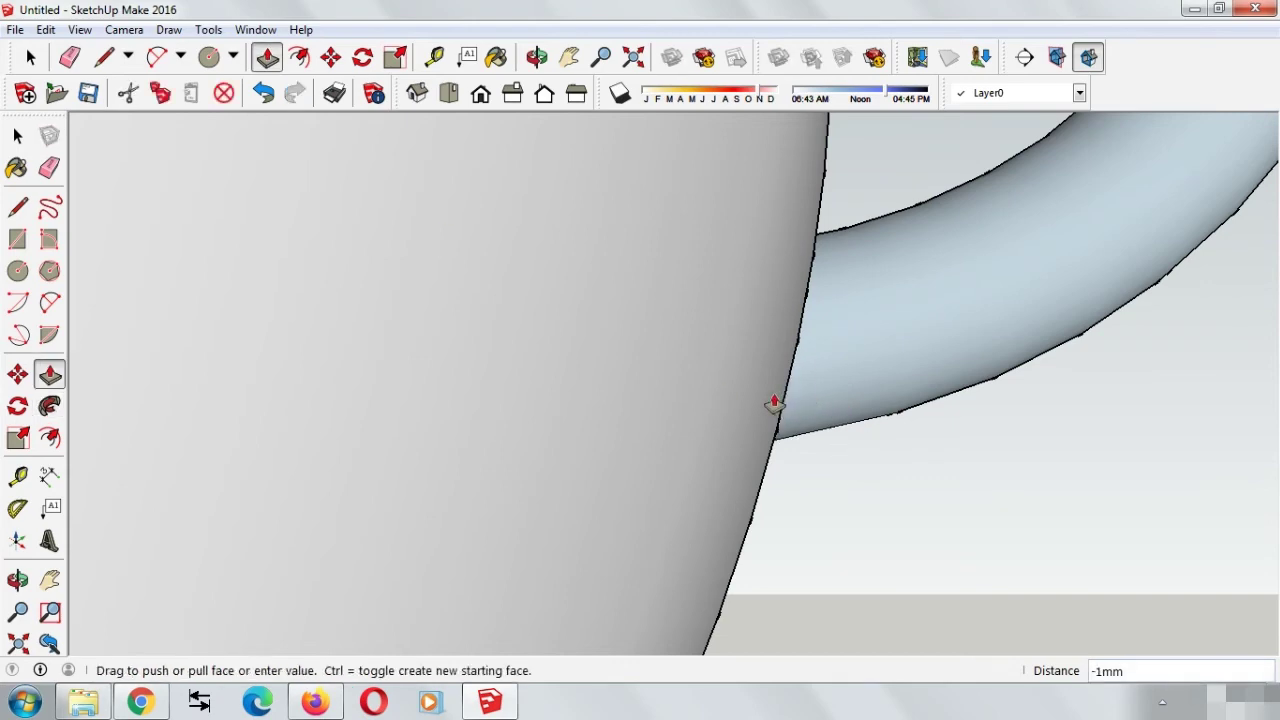
{"action": "left_click", "coordinate": [771, 400]}
{"action": "scroll", "coordinate": [750, 472], "scroll_direction": "down", "scroll_amount": 1}
{"action": "scroll", "coordinate": [750, 472], "scroll_direction": "down", "scroll_amount": 2}
{"action": "scroll", "coordinate": [794, 429], "scroll_direction": "down", "scroll_amount": 2}
{"action": "mouse_move", "coordinate": [894, 283]}
{"action": "middle_mouse_down"}
{"action": "mouse_move", "coordinate": [817, 380]}
{"action": "mouse_move", "coordinate": [695, 472]}
{"action": "middle_mouse_up"}
{"action": "scroll", "coordinate": [714, 471], "scroll_direction": "down", "scroll_amount": 3}
{"action": "mouse_move", "coordinate": [980, 320]}
{"action": "middle_mouse_down"}
{"action": "mouse_move", "coordinate": [820, 443]}
{"action": "mouse_move", "coordinate": [865, 378]}
{"action": "mouse_move", "coordinate": [940, 380]}
{"action": "middle_mouse_up"}
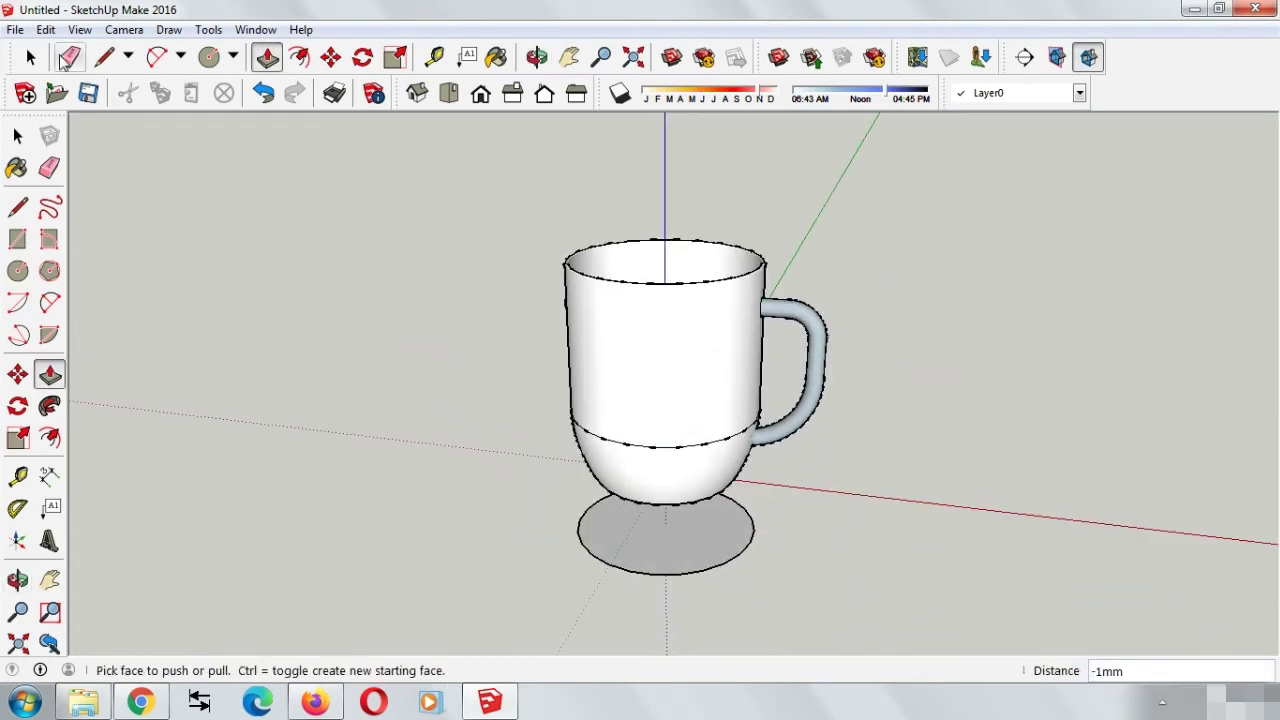
{"action": "left_click", "coordinate": [30, 57]}
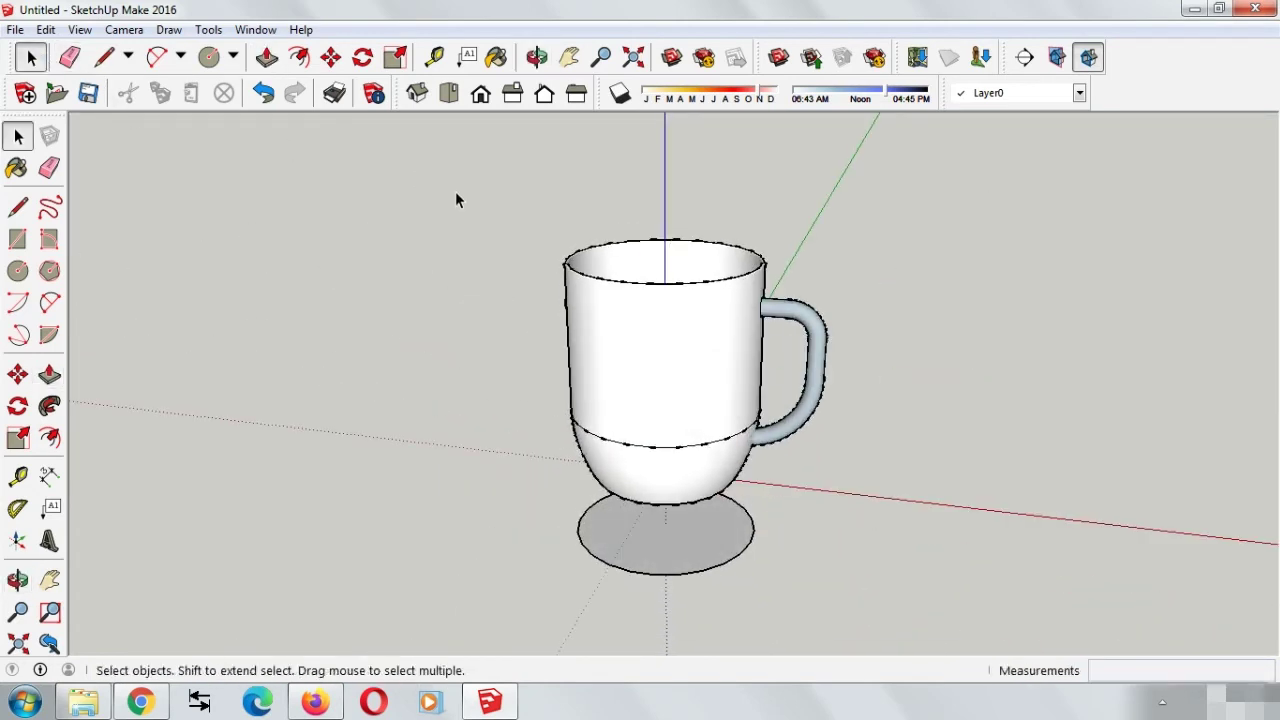
{"action": "triple_click", "coordinate": [815, 333]}
{"action": "left_click", "coordinate": [812, 321]}
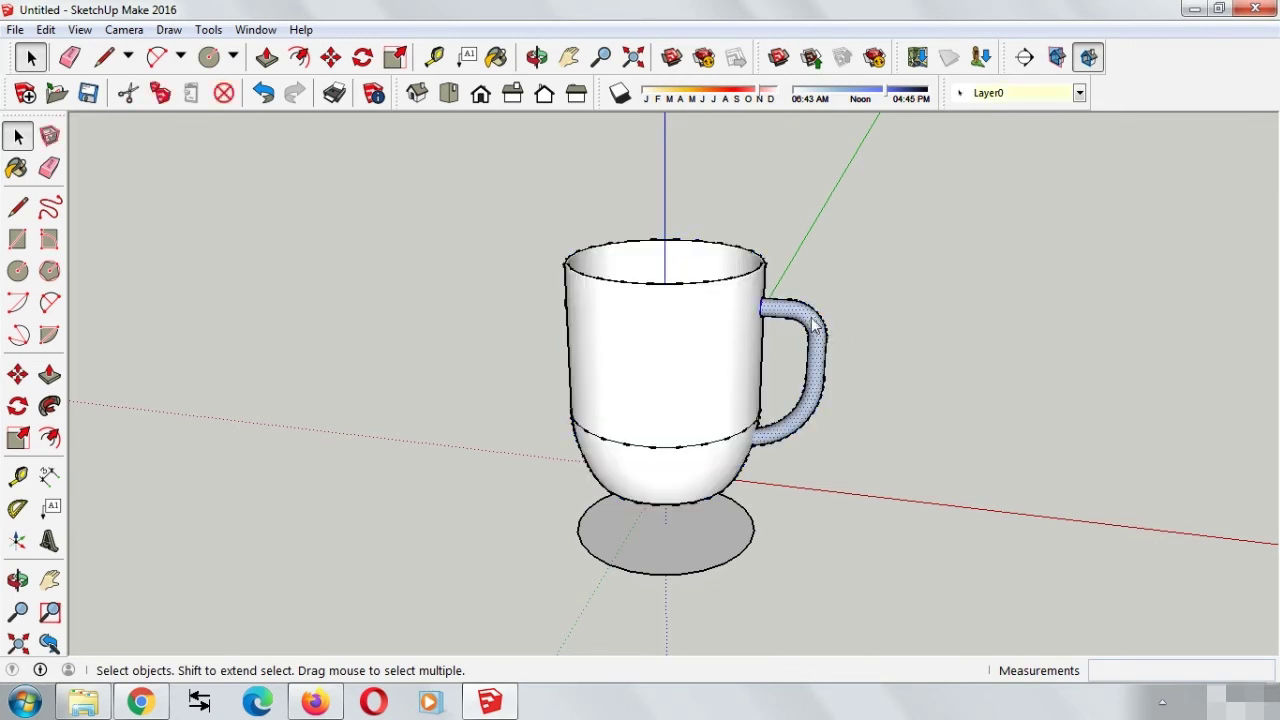
{"action": "right_click", "coordinate": [812, 325]}
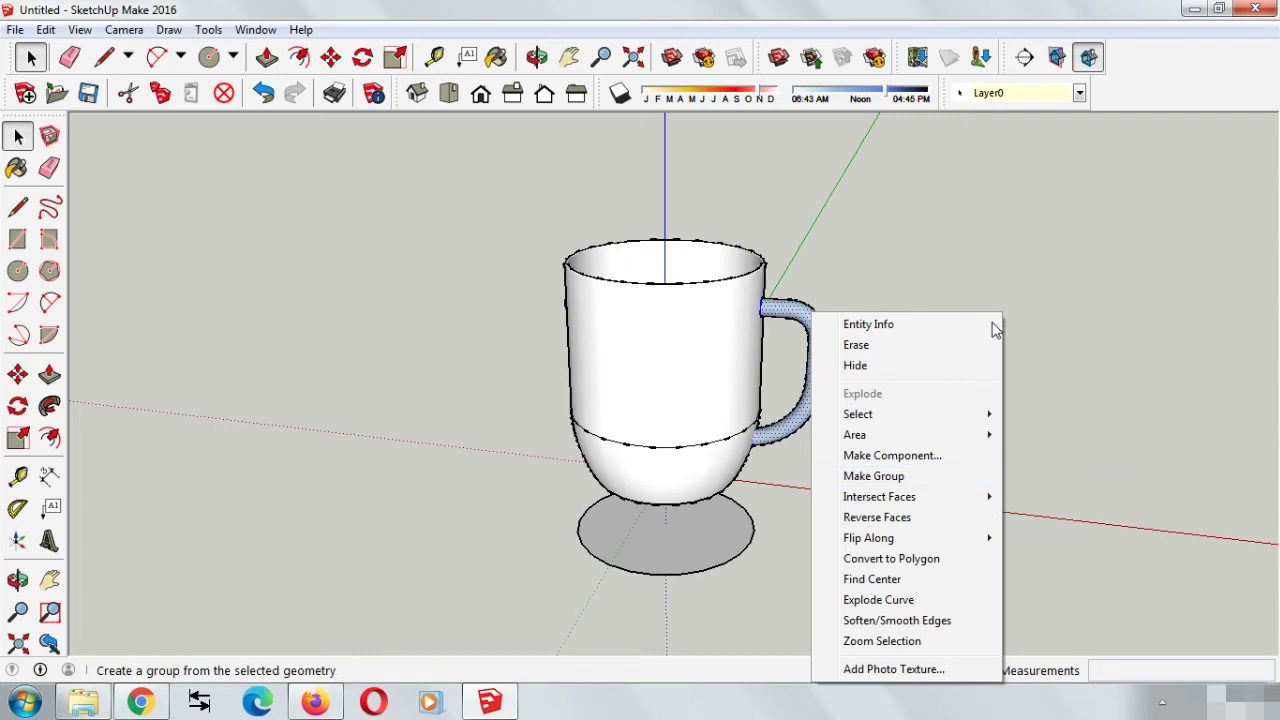
{"action": "left_click", "coordinate": [893, 204]}
{"action": "mouse_move", "coordinate": [894, 297]}
{"action": "middle_mouse_down"}
{"action": "mouse_move", "coordinate": [851, 423]}
{"action": "mouse_move", "coordinate": [737, 371]}
{"action": "mouse_move", "coordinate": [960, 373]}
{"action": "mouse_move", "coordinate": [948, 356]}
{"action": "middle_mouse_up"}
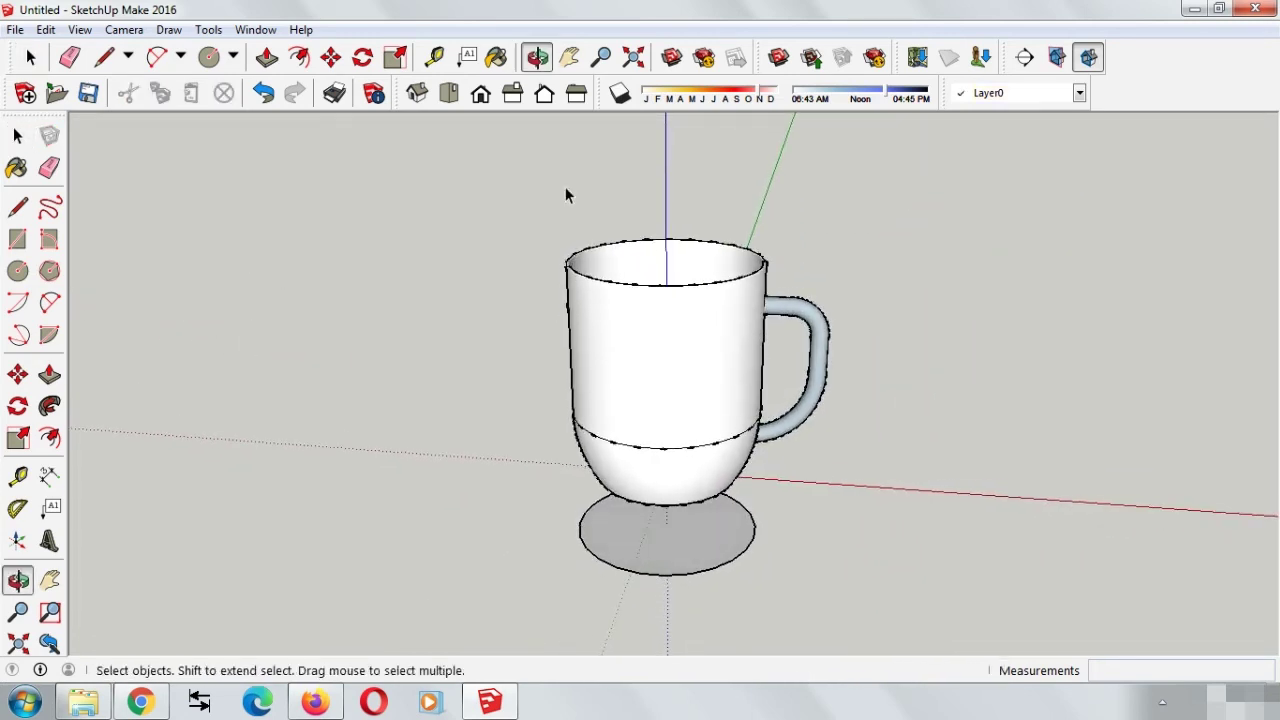
{"action": "left_click", "coordinate": [258, 30]}
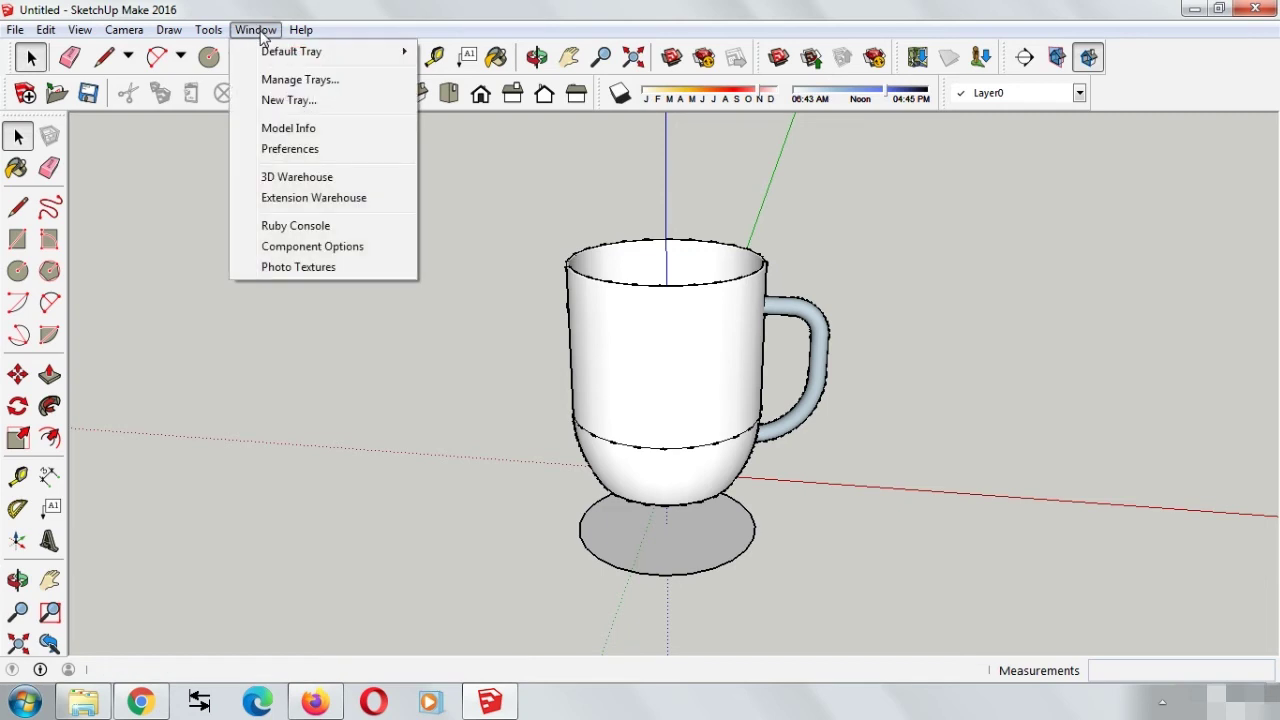
{"action": "mouse_move", "coordinate": [208, 30]}
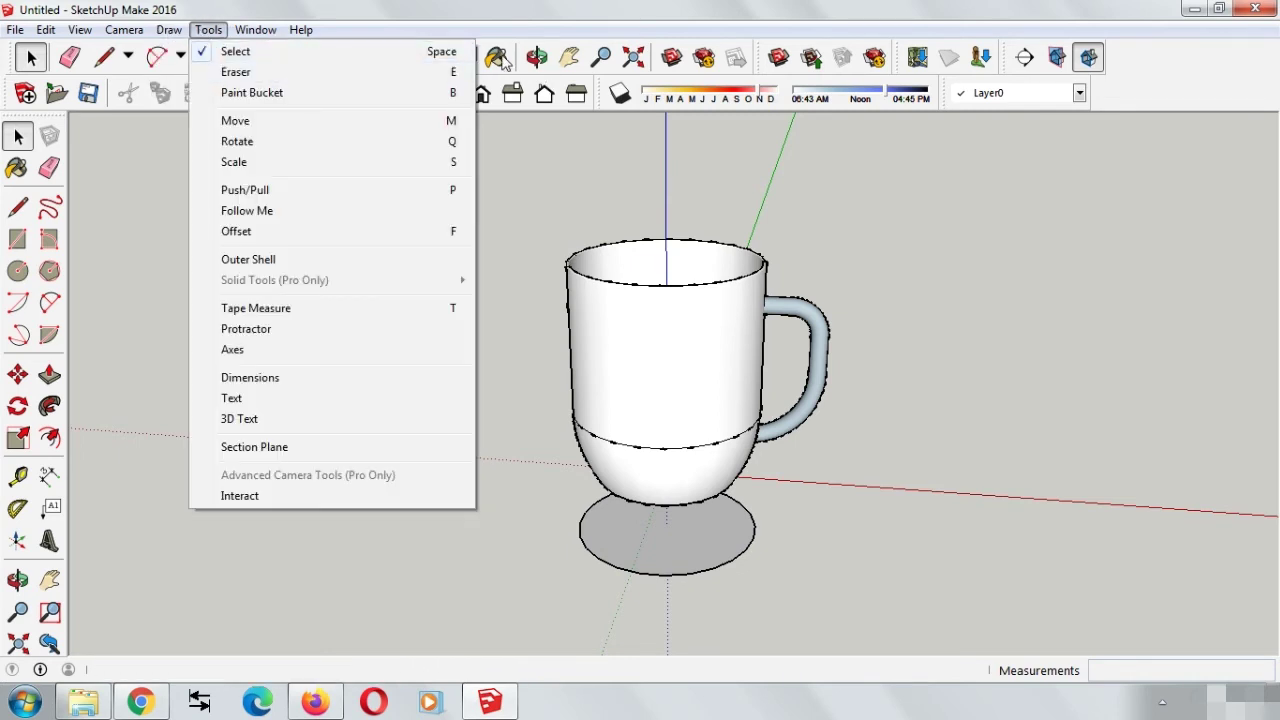
Open the Materials tray and scroll the Colors list to the white swatch.
{"action": "left_click", "coordinate": [706, 189]}
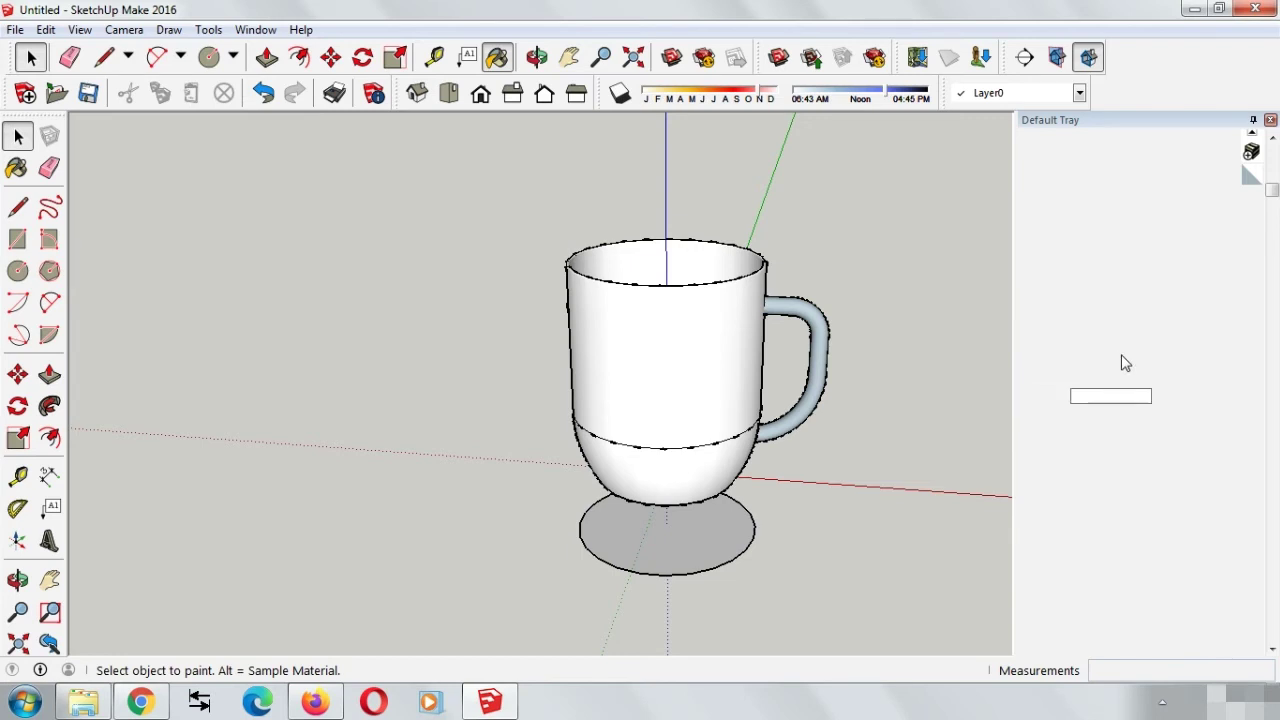
{"action": "scroll", "coordinate": [1273, 374], "scroll_direction": "down", "scroll_amount": 3}
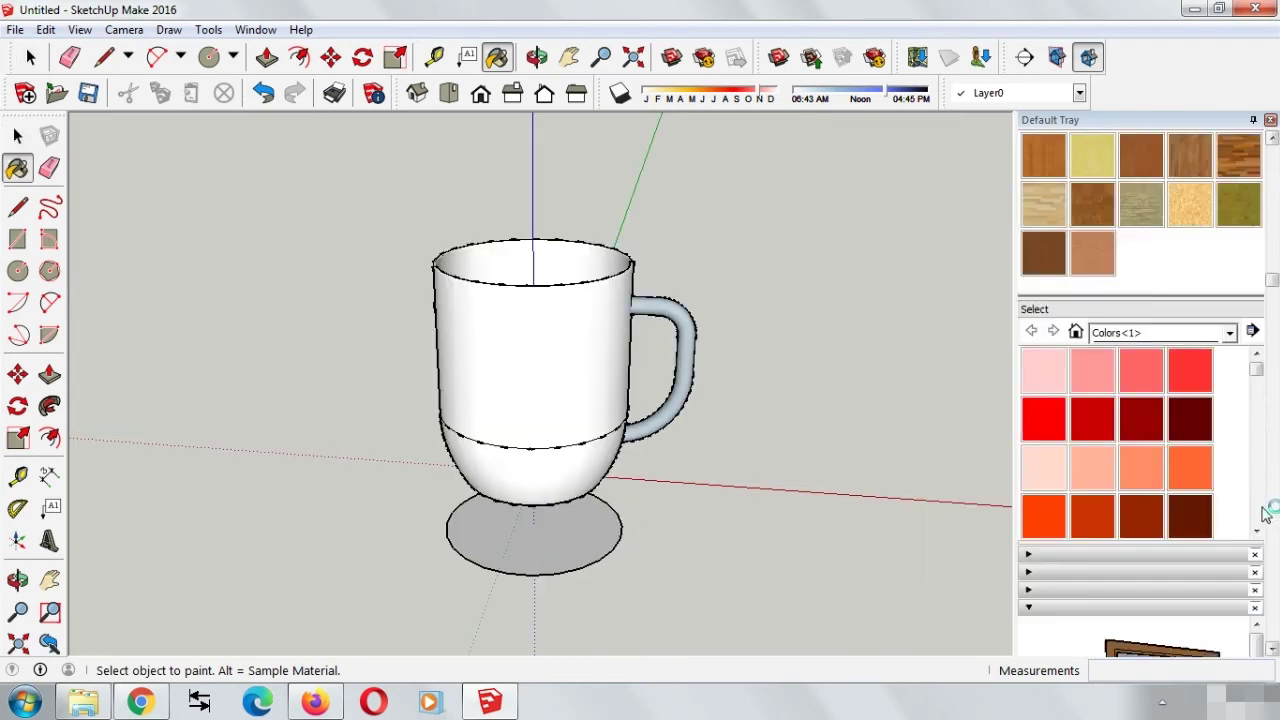
{"action": "scroll", "coordinate": [1273, 374], "scroll_direction": "down", "scroll_amount": 3}
{"action": "scroll", "coordinate": [1265, 345], "scroll_direction": "up", "scroll_amount": 3}
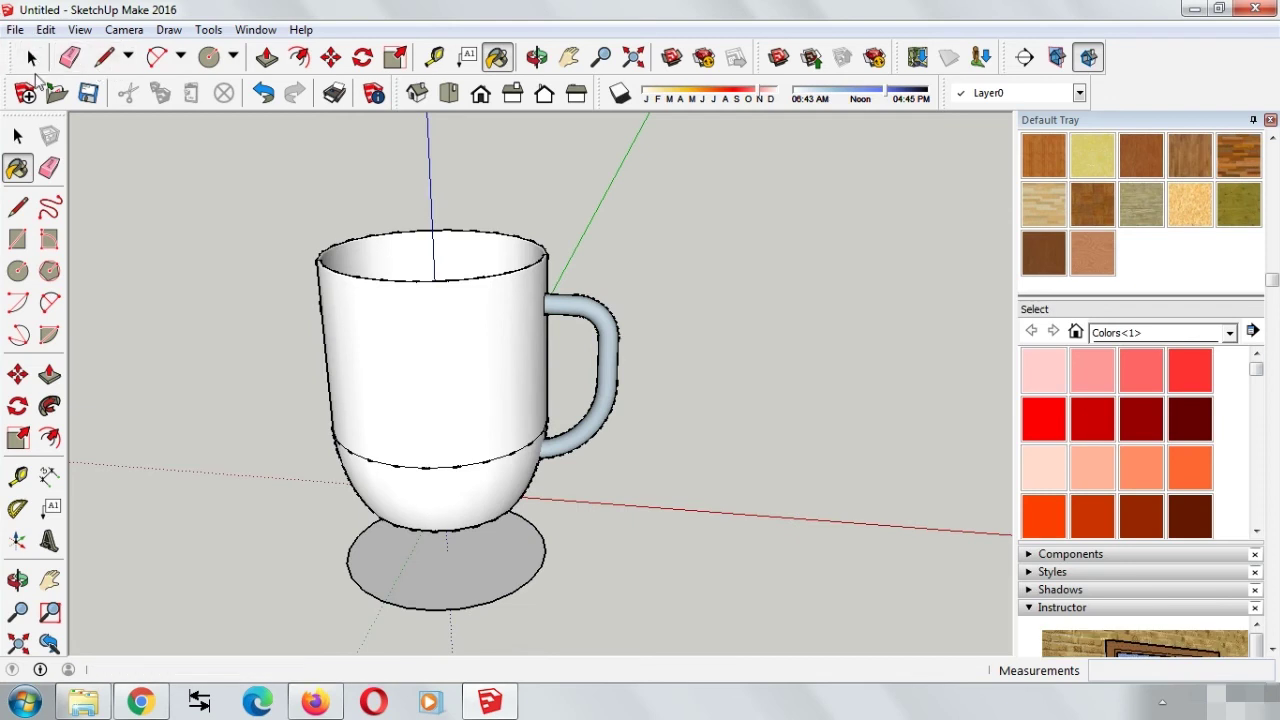
{"action": "left_click", "coordinate": [30, 57]}
{"action": "scroll", "coordinate": [1270, 505], "scroll_direction": "up", "scroll_amount": 2}
{"action": "scroll", "coordinate": [1254, 486], "scroll_direction": "down", "scroll_amount": 3}
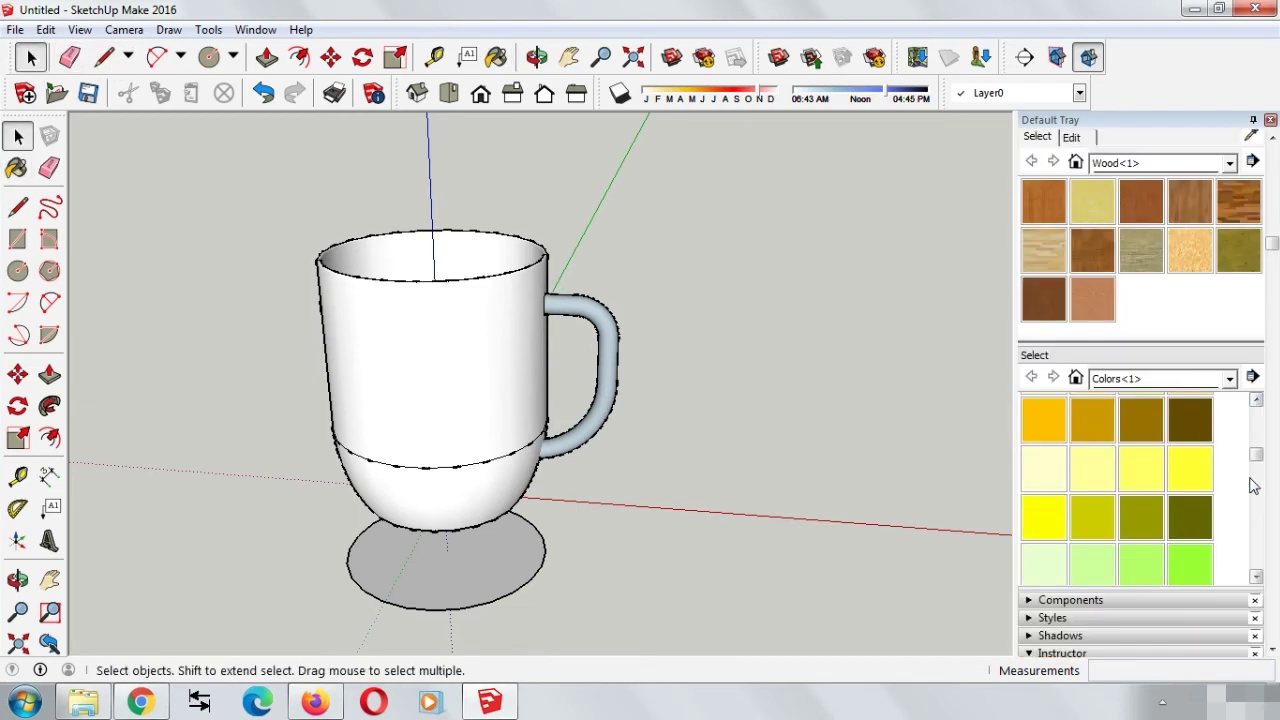
{"action": "scroll", "coordinate": [1258, 453], "scroll_direction": "down", "scroll_amount": 3}
{"action": "scroll", "coordinate": [1255, 465], "scroll_direction": "down", "scroll_amount": 3}
{"action": "scroll", "coordinate": [1245, 481], "scroll_direction": "down", "scroll_amount": 2}
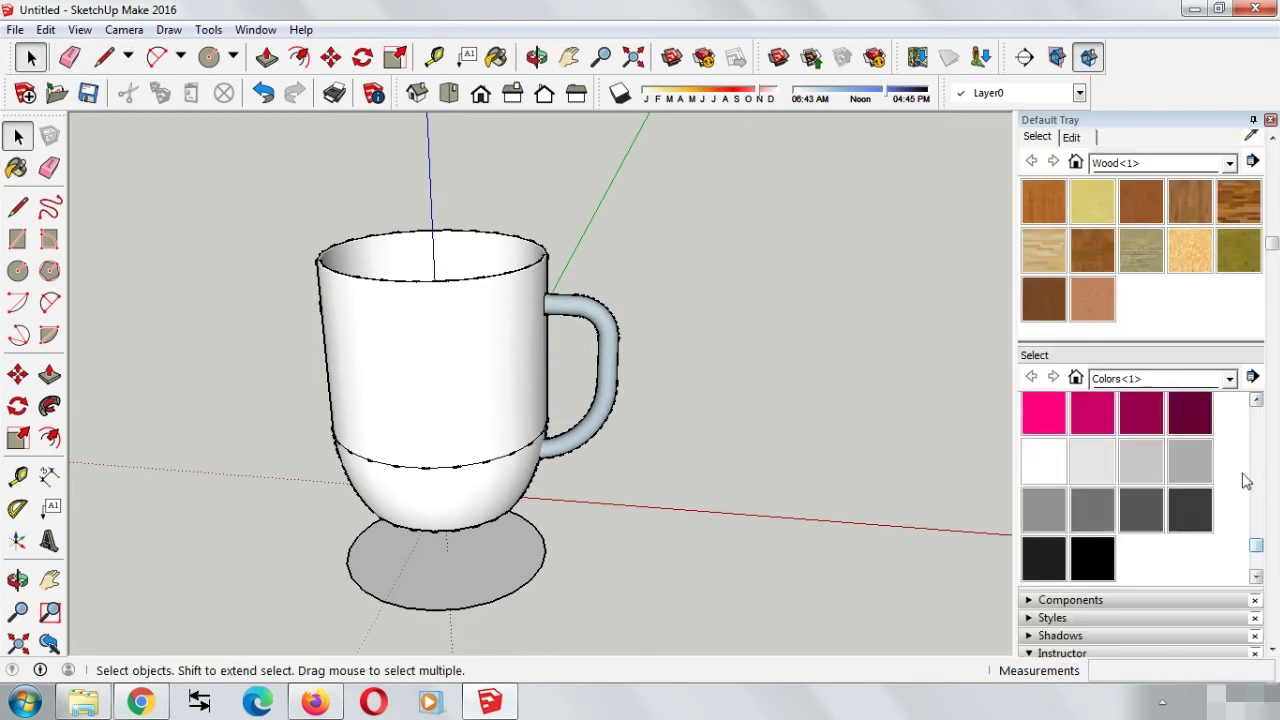
Paint the handle with the white colour.
{"action": "left_click", "coordinate": [1036, 470]}
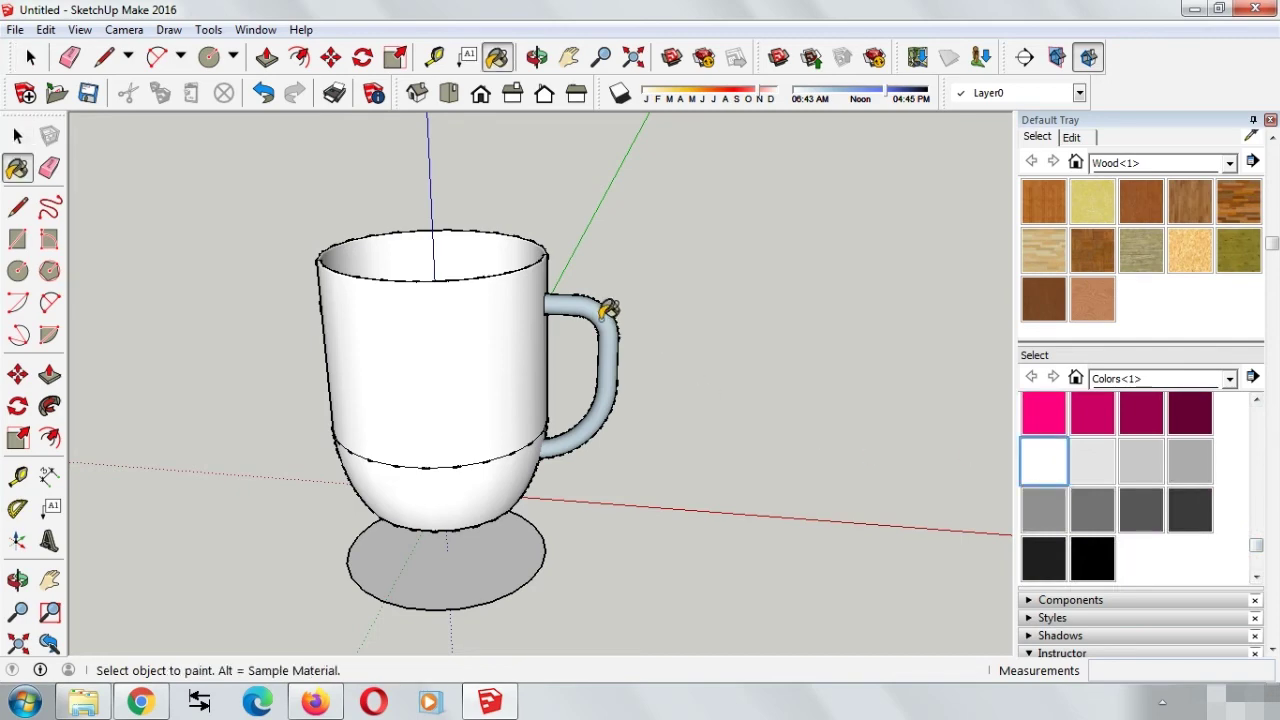
{"action": "left_click", "coordinate": [608, 310]}
{"action": "mouse_move", "coordinate": [689, 405]}
{"action": "middle_mouse_down"}
{"action": "mouse_move", "coordinate": [748, 491]}
{"action": "mouse_move", "coordinate": [849, 474]}
{"action": "mouse_move", "coordinate": [623, 423]}
{"action": "mouse_move", "coordinate": [693, 405]}
{"action": "mouse_move", "coordinate": [508, 331]}
{"action": "mouse_move", "coordinate": [400, 250]}
{"action": "middle_mouse_up"}
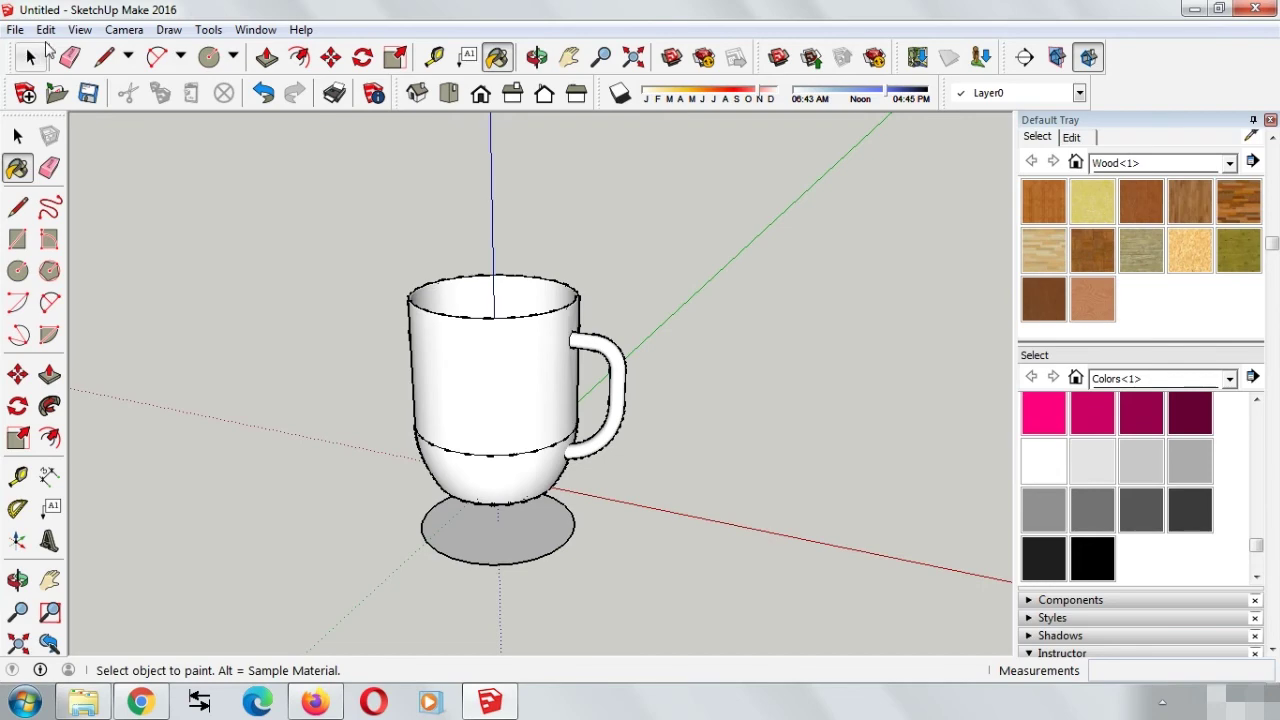
{"action": "left_click", "coordinate": [30, 57]}
{"action": "scroll", "coordinate": [605, 352], "scroll_direction": "up", "scroll_amount": 2}
Soften and smooth all edges of the whole mug at 20 degrees, including coplanar edges.
{"action": "triple_click", "coordinate": [605, 352]}
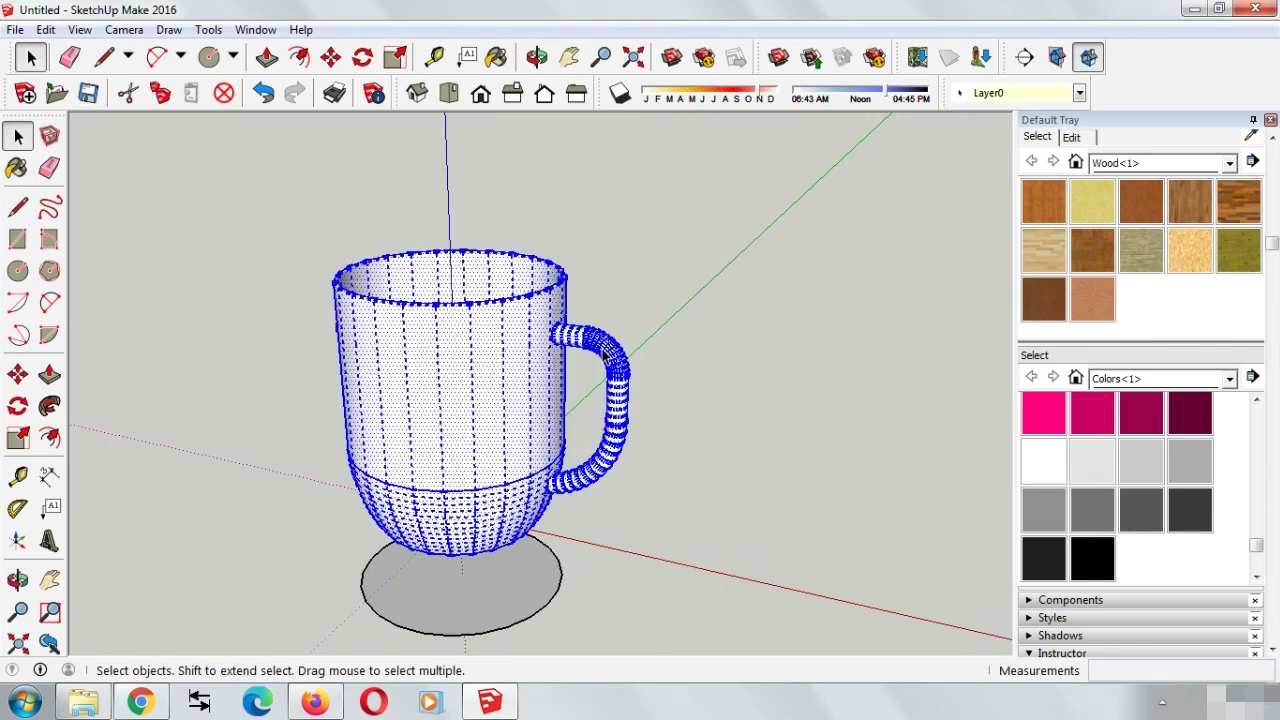
{"action": "right_click", "coordinate": [605, 352]}
{"action": "mouse_move", "coordinate": [660, 538]}
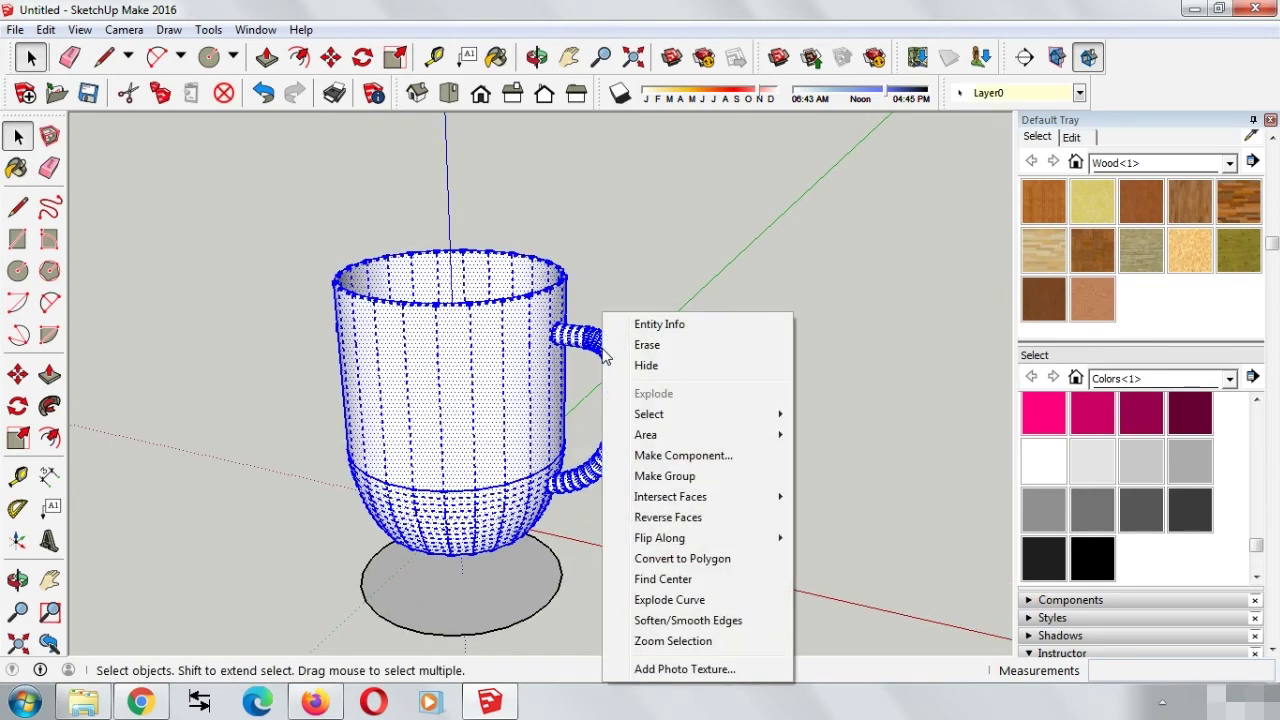
{"action": "left_click", "coordinate": [711, 622]}
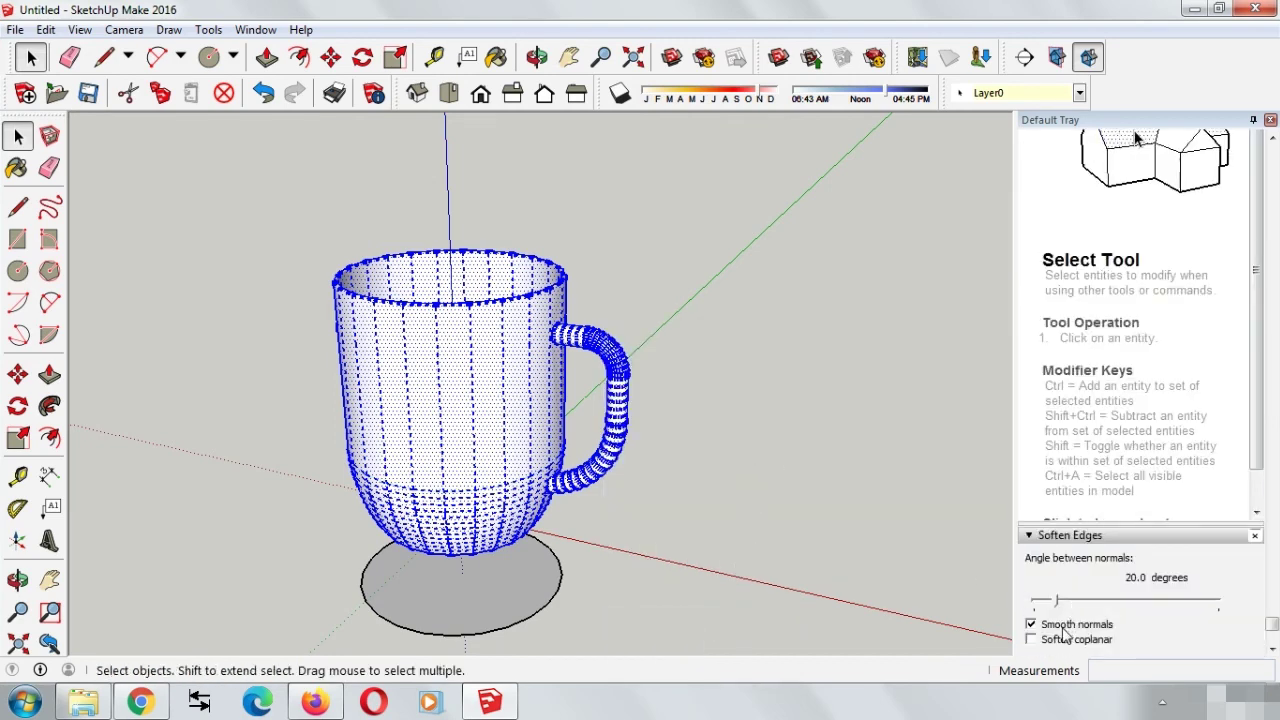
{"action": "left_click", "coordinate": [1031, 639]}
{"action": "left_click", "coordinate": [769, 429]}
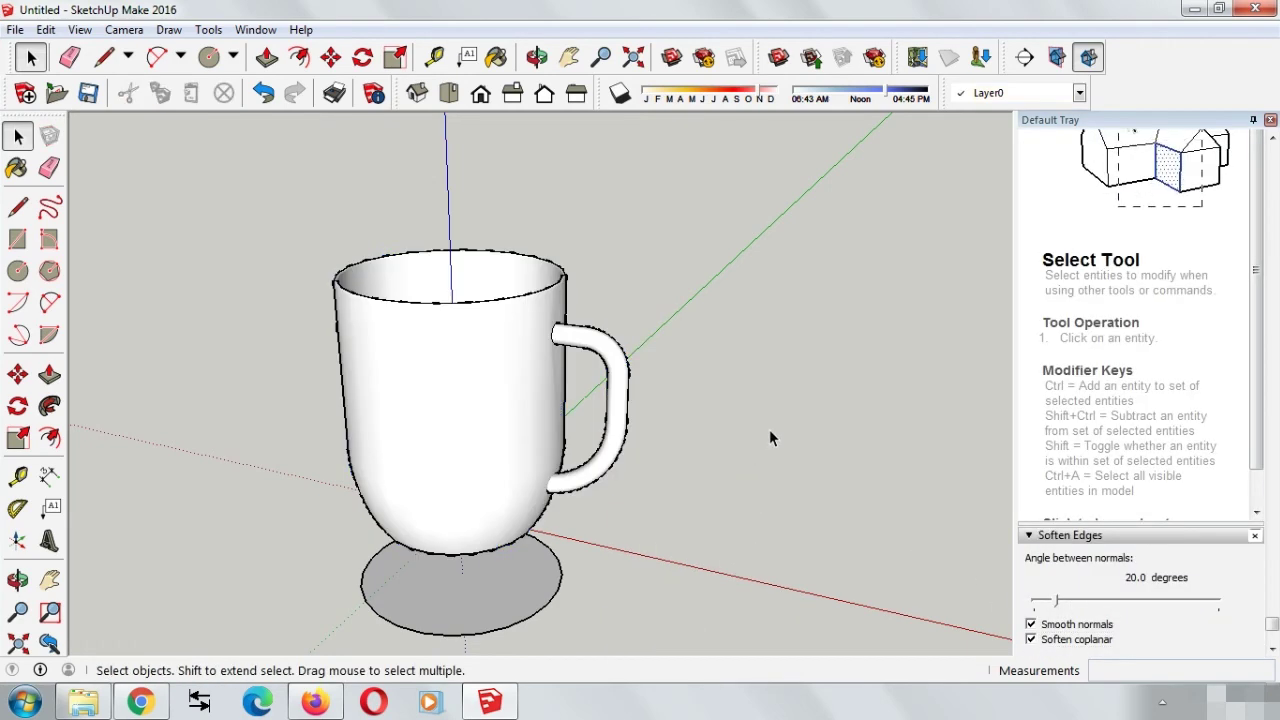
{"action": "key", "text": "o"}
{"action": "left_click_drag", "start_coordinate": [646, 546], "coordinate": [720, 431]}
{"action": "key", "text": "space"}
{"action": "scroll", "coordinate": [722, 421], "scroll_direction": "up", "scroll_amount": 3}
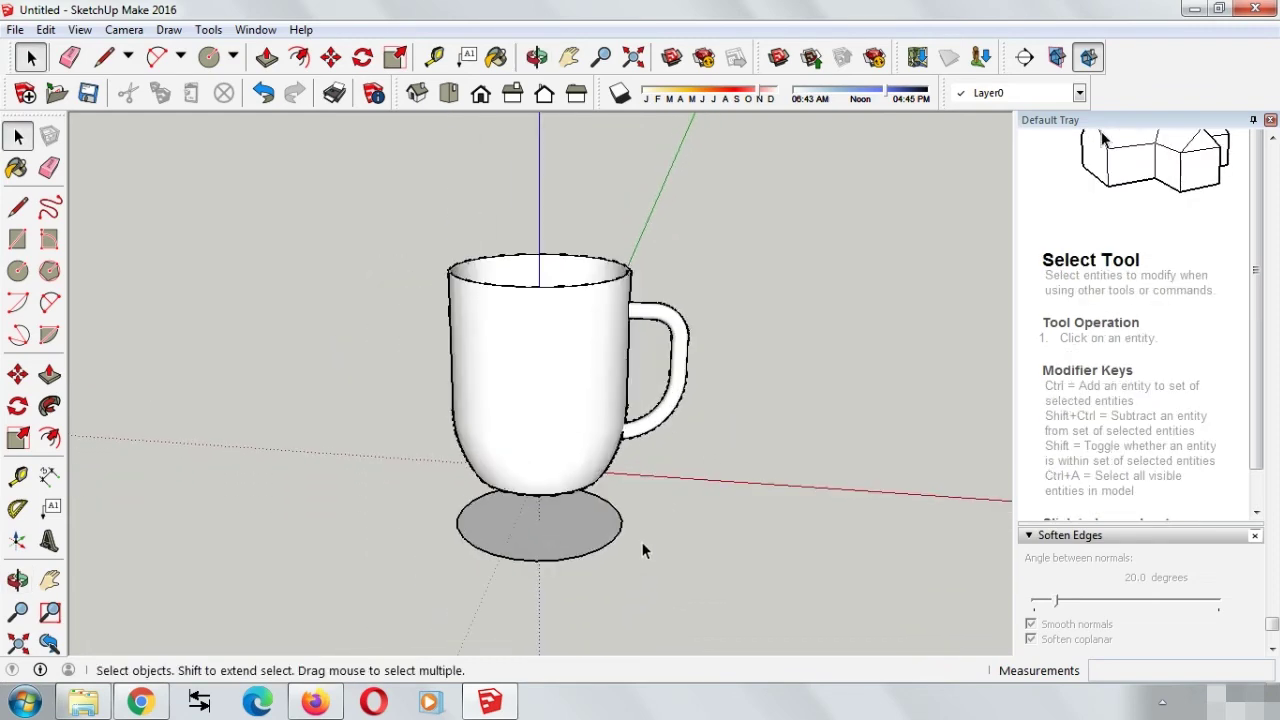
{"action": "middle_click_drag", "start_coordinate": [641, 541], "coordinate": [586, 569]}
{"action": "key", "text": "space"}
{"action": "left_click", "coordinate": [72, 56]}
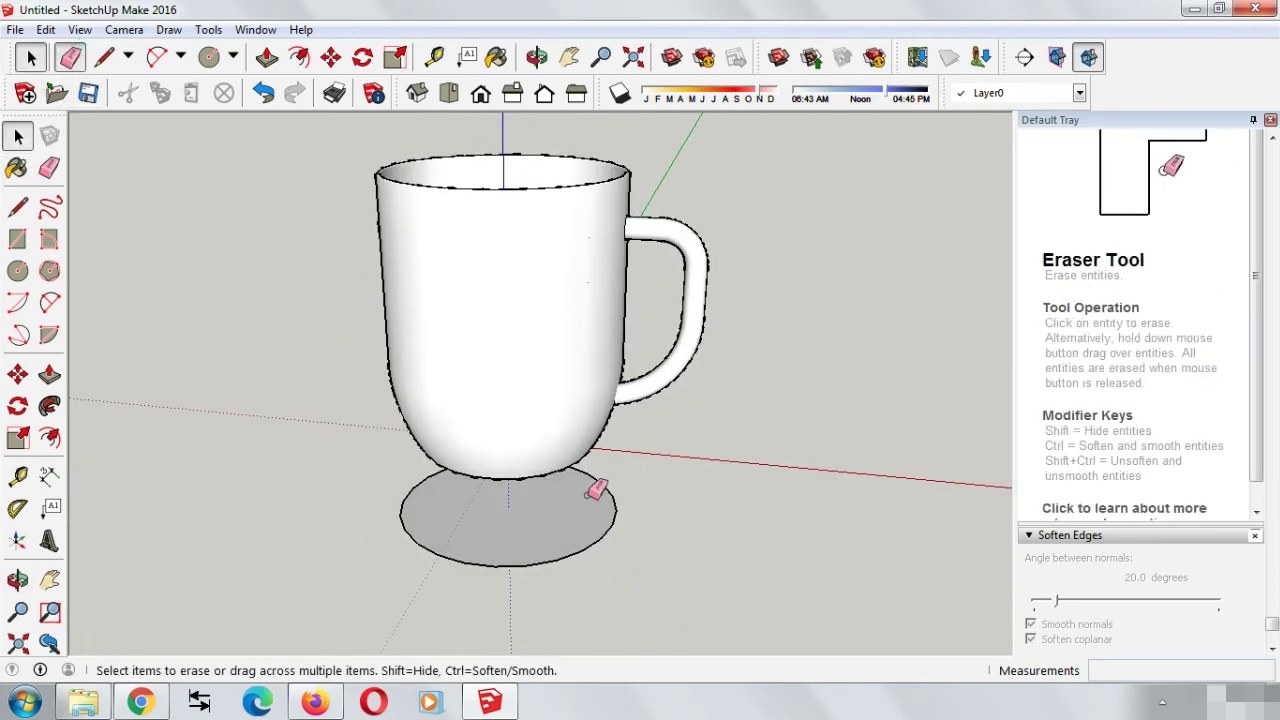
Erase the grey base disc beneath the mug and check the underside.
{"action": "left_click", "coordinate": [611, 520]}
{"action": "mouse_move", "coordinate": [606, 523]}
{"action": "middle_mouse_down"}
{"action": "mouse_move", "coordinate": [722, 275]}
{"action": "mouse_move", "coordinate": [586, 480]}
{"action": "mouse_move", "coordinate": [614, 386]}
{"action": "mouse_move", "coordinate": [677, 374]}
{"action": "mouse_move", "coordinate": [581, 430]}
{"action": "mouse_move", "coordinate": [600, 277]}
{"action": "middle_mouse_up"}
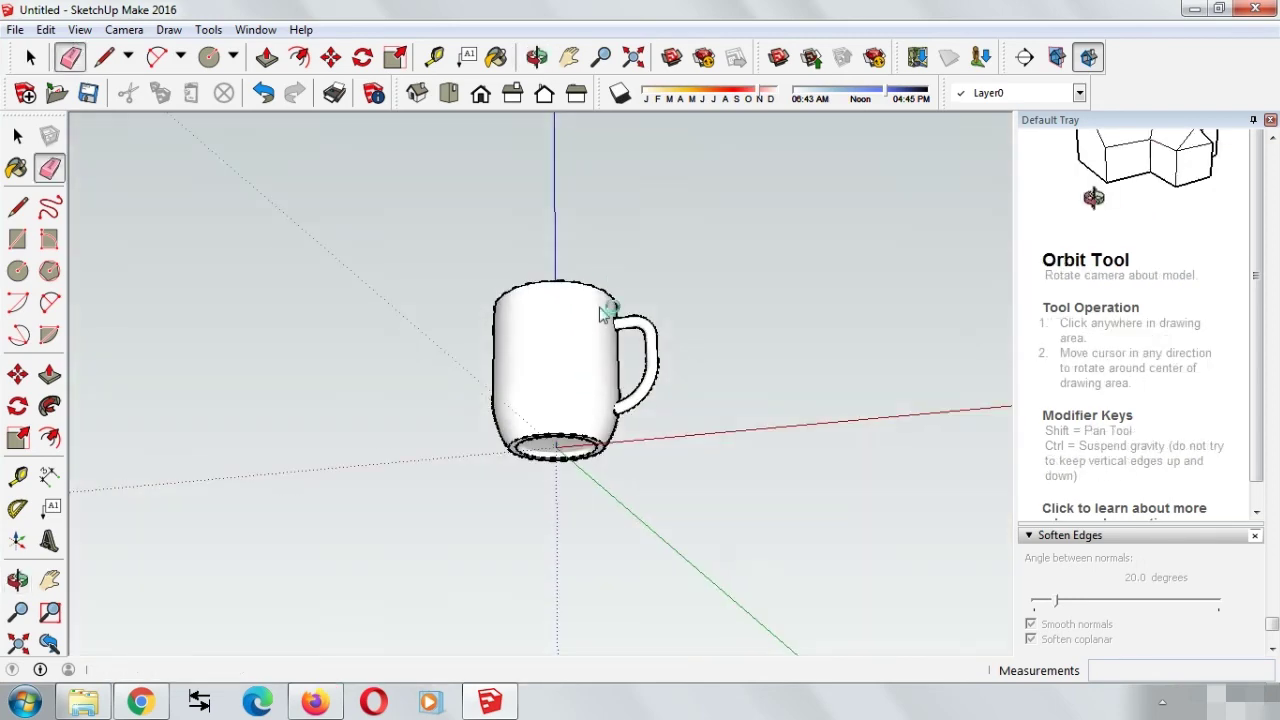
{"action": "key", "text": "o"}
{"action": "mouse_move", "coordinate": [594, 343]}
{"action": "left_mouse_down"}
{"action": "mouse_move", "coordinate": [612, 413]}
{"action": "mouse_move", "coordinate": [600, 517]}
{"action": "left_mouse_up"}
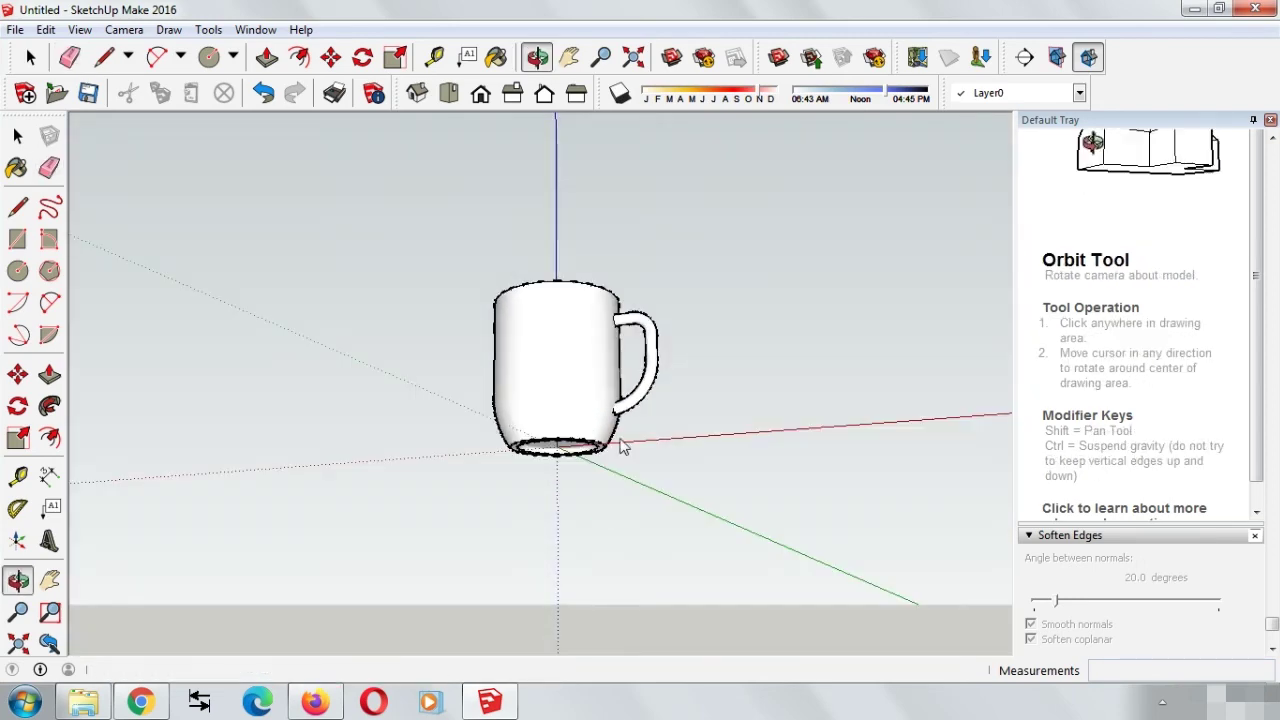
{"action": "key", "text": "e"}
{"action": "mouse_move", "coordinate": [666, 340]}
{"action": "middle_mouse_down"}
{"action": "mouse_move", "coordinate": [640, 529]}
{"action": "mouse_move", "coordinate": [624, 237]}
{"action": "mouse_move", "coordinate": [654, 449]}
{"action": "mouse_move", "coordinate": [694, 249]}
{"action": "middle_mouse_up"}
Orbit around the finished mug to inspect the handle, sides and bottom.
{"action": "mouse_move", "coordinate": [706, 449]}
{"action": "middle_mouse_down"}
{"action": "mouse_move", "coordinate": [880, 269]}
{"action": "mouse_move", "coordinate": [766, 183]}
{"action": "mouse_move", "coordinate": [819, 237]}
{"action": "mouse_move", "coordinate": [700, 271]}
{"action": "mouse_move", "coordinate": [806, 254]}
{"action": "middle_mouse_up"}
{"action": "key", "text": "o"}
{"action": "mouse_move", "coordinate": [806, 254]}
{"action": "left_mouse_down"}
{"action": "mouse_move", "coordinate": [640, 314]}
{"action": "mouse_move", "coordinate": [447, 340]}
{"action": "left_mouse_up"}
{"action": "mouse_move", "coordinate": [447, 340]}
{"action": "middle_mouse_down"}
{"action": "mouse_move", "coordinate": [794, 357]}
{"action": "mouse_move", "coordinate": [749, 449]}
{"action": "mouse_move", "coordinate": [606, 337]}
{"action": "mouse_move", "coordinate": [733, 276]}
{"action": "mouse_move", "coordinate": [771, 237]}
{"action": "mouse_move", "coordinate": [620, 414]}
{"action": "mouse_move", "coordinate": [317, 477]}
{"action": "mouse_move", "coordinate": [726, 310]}
{"action": "mouse_move", "coordinate": [426, 206]}
{"action": "mouse_move", "coordinate": [323, 209]}
{"action": "middle_mouse_up"}
{"action": "middle_click_drag", "start_coordinate": [686, 186], "coordinate": [434, 286]}
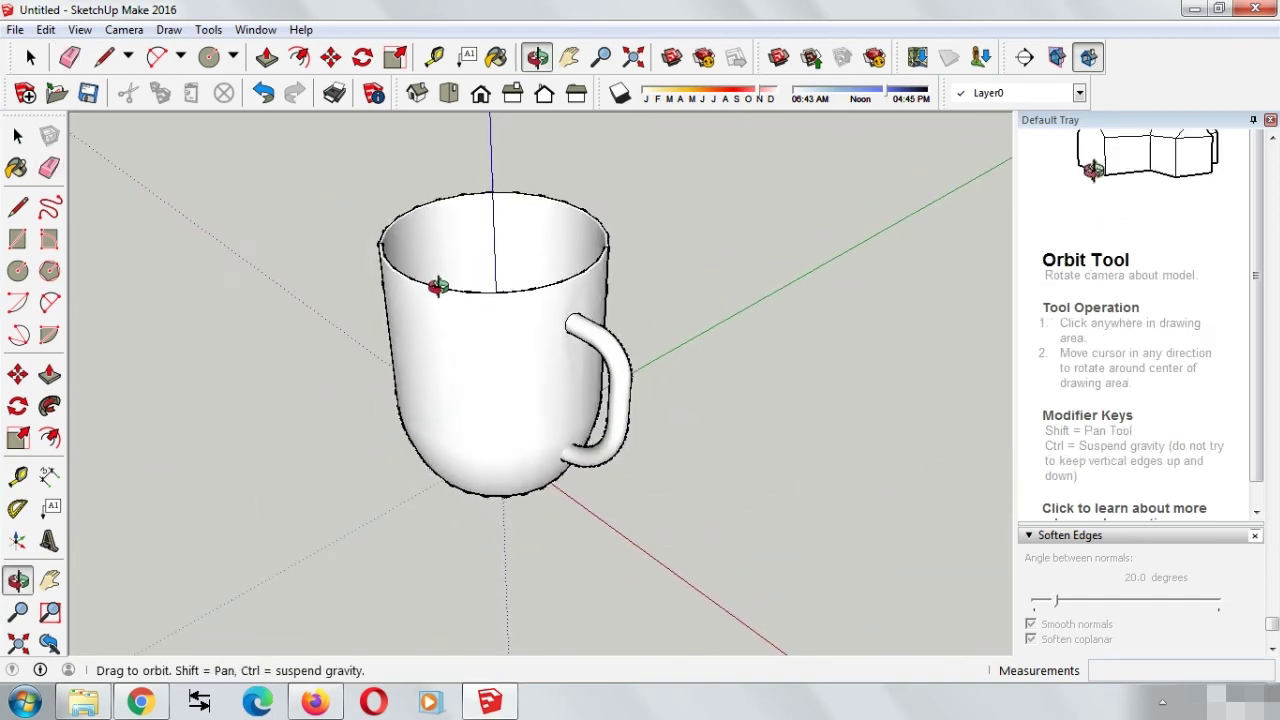
{"action": "mouse_move", "coordinate": [737, 286]}
{"action": "middle_mouse_down"}
{"action": "mouse_move", "coordinate": [623, 380]}
{"action": "mouse_move", "coordinate": [797, 234]}
{"action": "mouse_move", "coordinate": [820, 189]}
{"action": "middle_mouse_up"}
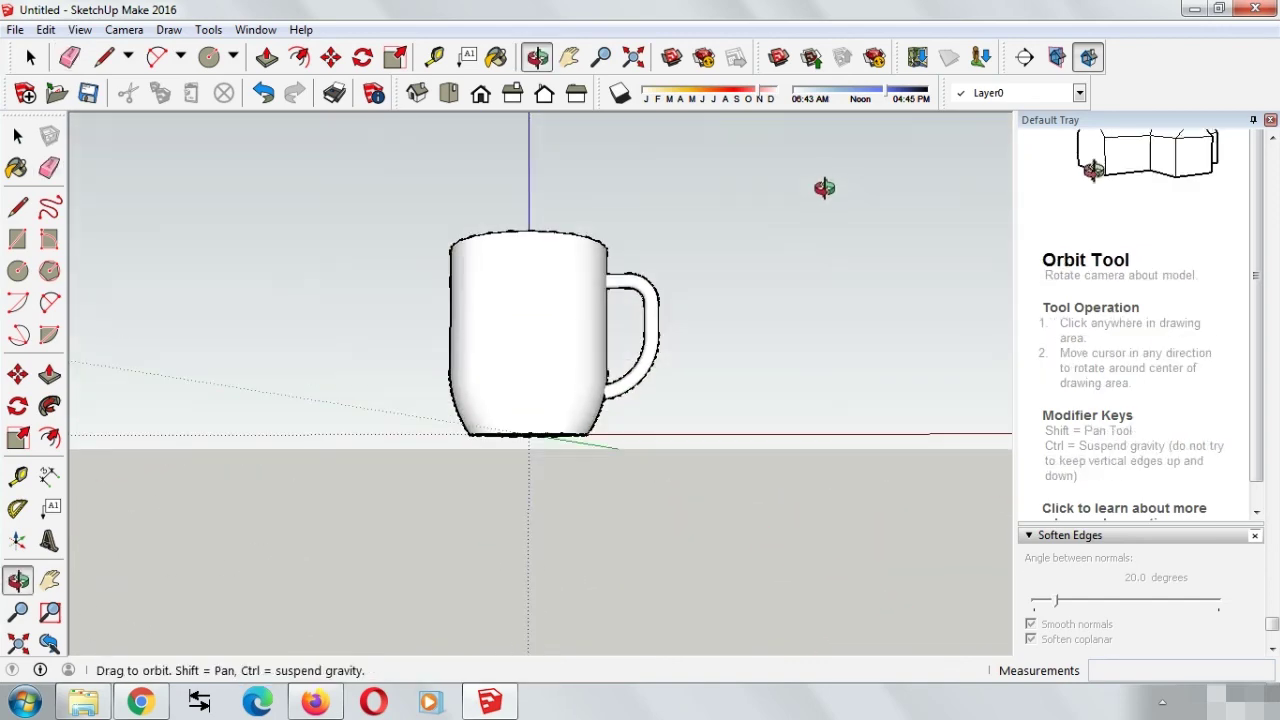
{"action": "mouse_move", "coordinate": [594, 343]}
{"action": "middle_mouse_down"}
{"action": "mouse_move", "coordinate": [601, 509]}
{"action": "mouse_move", "coordinate": [677, 294]}
{"action": "mouse_move", "coordinate": [726, 437]}
{"action": "mouse_move", "coordinate": [739, 396]}
{"action": "mouse_move", "coordinate": [531, 420]}
{"action": "mouse_move", "coordinate": [389, 314]}
{"action": "mouse_move", "coordinate": [423, 277]}
{"action": "mouse_move", "coordinate": [404, 258]}
{"action": "mouse_move", "coordinate": [994, 357]}
{"action": "mouse_move", "coordinate": [729, 263]}
{"action": "mouse_move", "coordinate": [930, 292]}
{"action": "mouse_move", "coordinate": [640, 409]}
{"action": "mouse_move", "coordinate": [663, 374]}
{"action": "mouse_move", "coordinate": [751, 420]}
{"action": "mouse_move", "coordinate": [716, 373]}
{"action": "mouse_move", "coordinate": [771, 354]}
{"action": "mouse_move", "coordinate": [800, 508]}
{"action": "mouse_move", "coordinate": [873, 450]}
{"action": "mouse_move", "coordinate": [543, 337]}
{"action": "mouse_move", "coordinate": [640, 337]}
{"action": "mouse_move", "coordinate": [640, 314]}
{"action": "middle_mouse_up"}
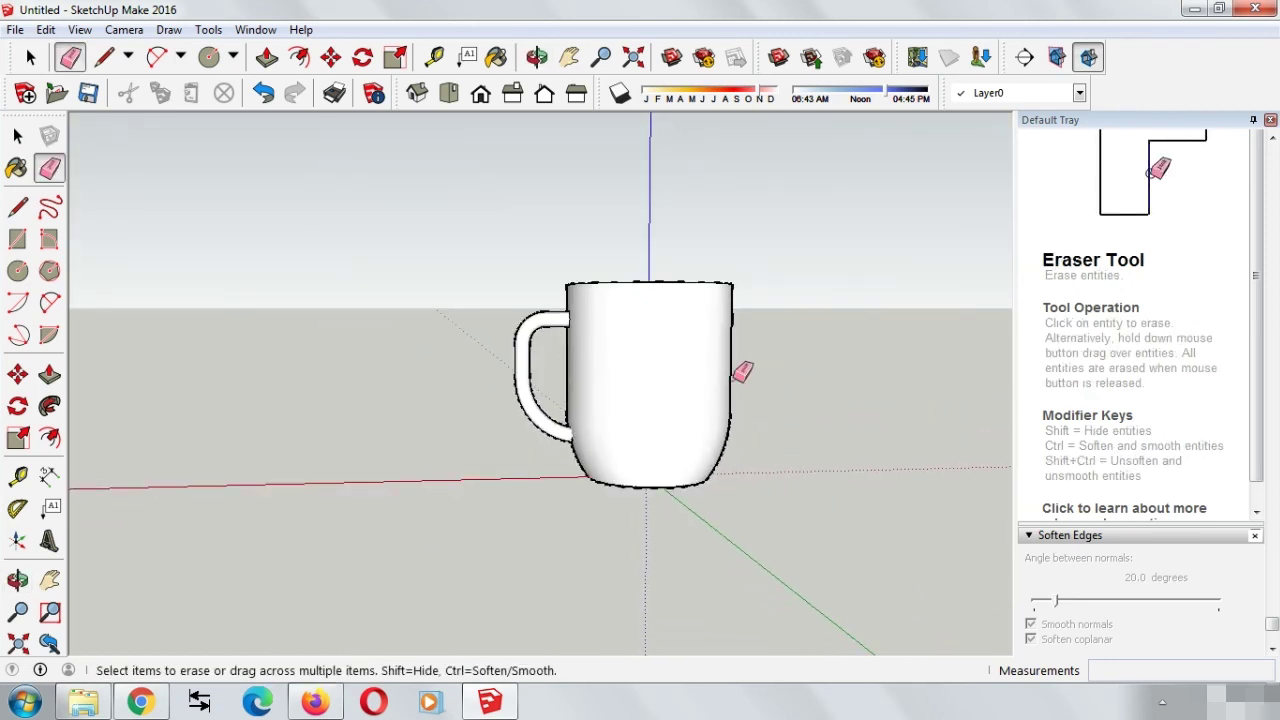
{"action": "left_click", "coordinate": [30, 58]}
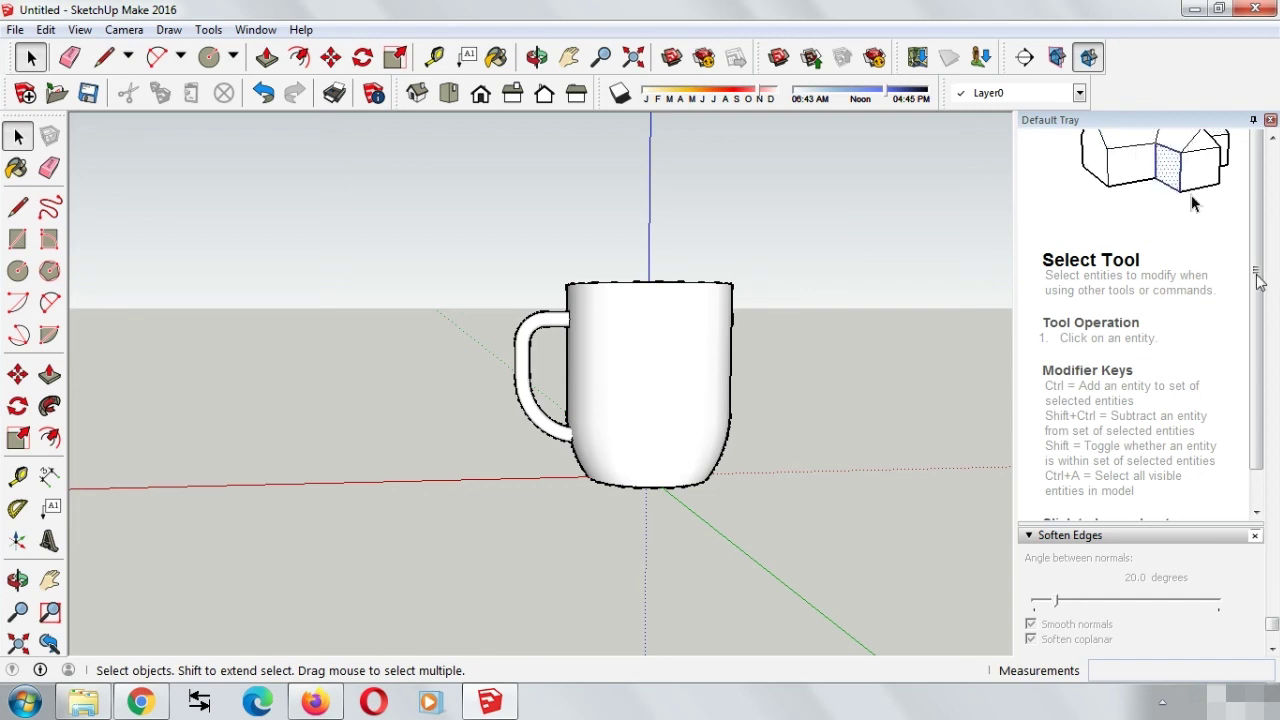
Collapse the Soften Edges and Instructor panels so material swatches fill the Default Tray.
{"action": "scroll", "coordinate": [1263, 280], "scroll_direction": "down", "scroll_amount": 1}
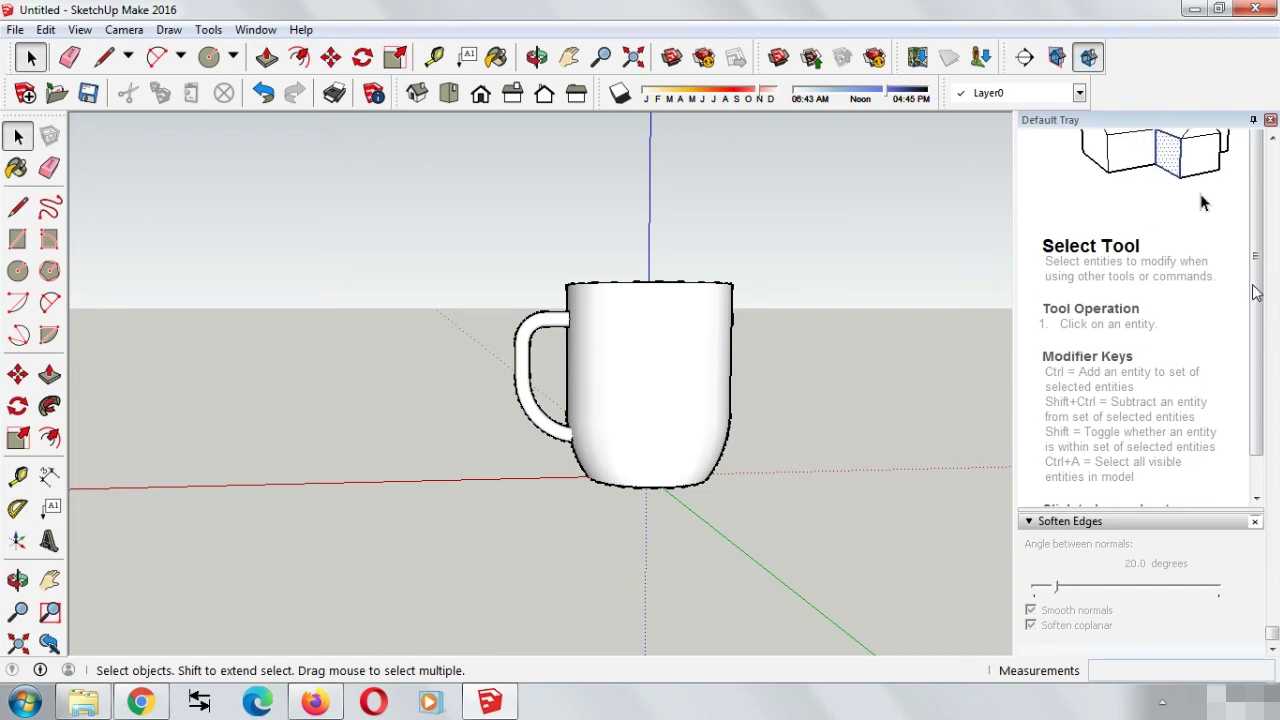
{"action": "left_click", "coordinate": [1185, 523]}
{"action": "left_click", "coordinate": [1135, 147]}
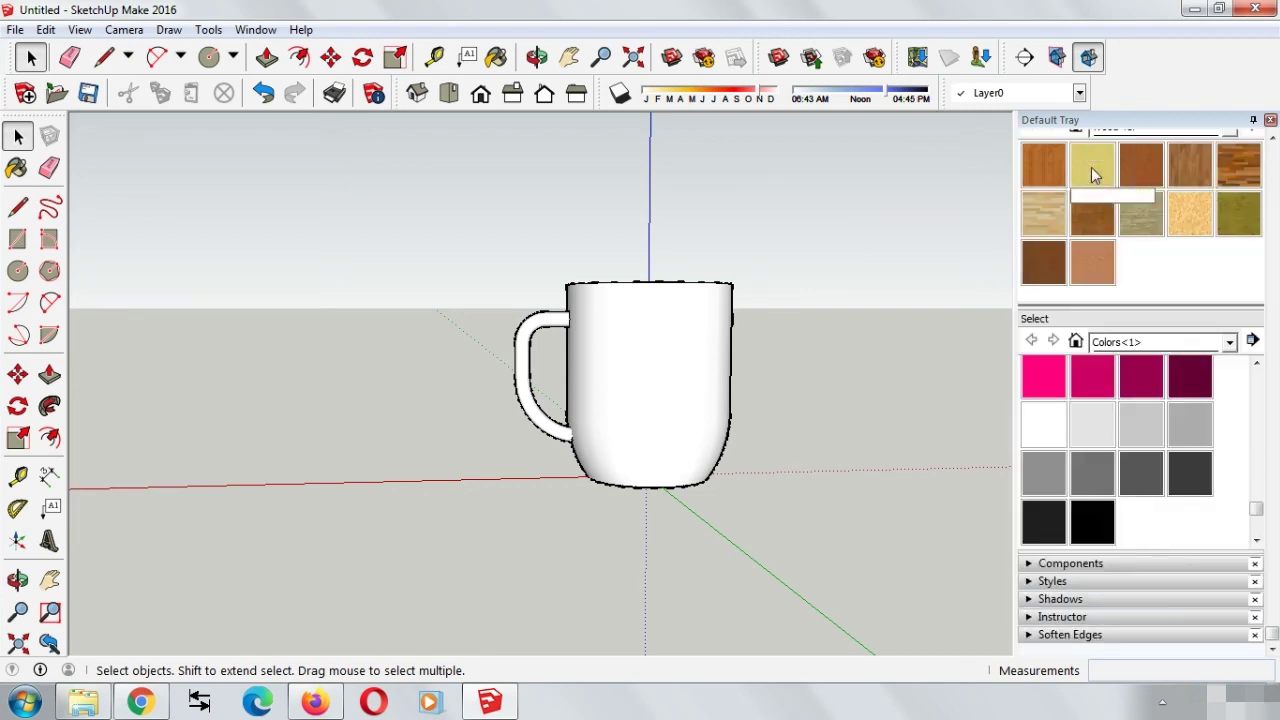
{"action": "mouse_move", "coordinate": [771, 403]}
{"action": "middle_mouse_down"}
{"action": "mouse_move", "coordinate": [808, 400]}
{"action": "mouse_move", "coordinate": [851, 480]}
{"action": "mouse_move", "coordinate": [788, 373]}
{"action": "middle_mouse_up"}
{"action": "left_click", "coordinate": [30, 57]}
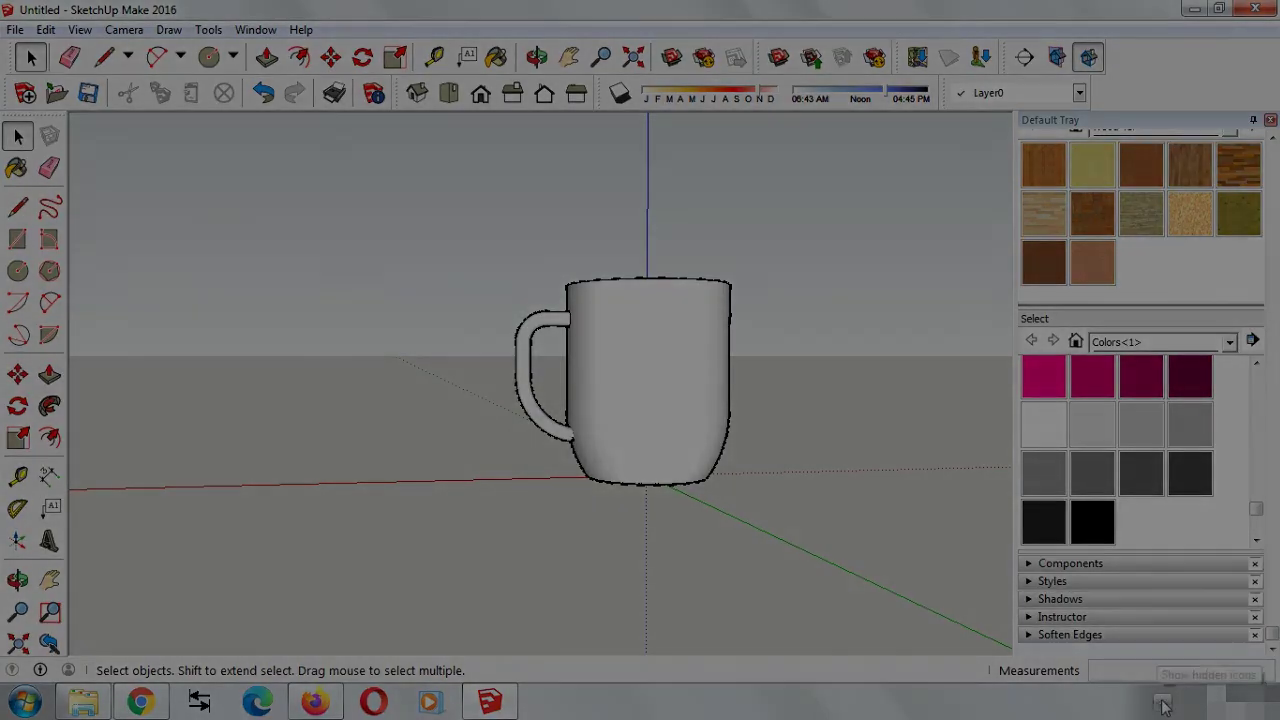
{"action": "left_click", "coordinate": [1163, 702]}
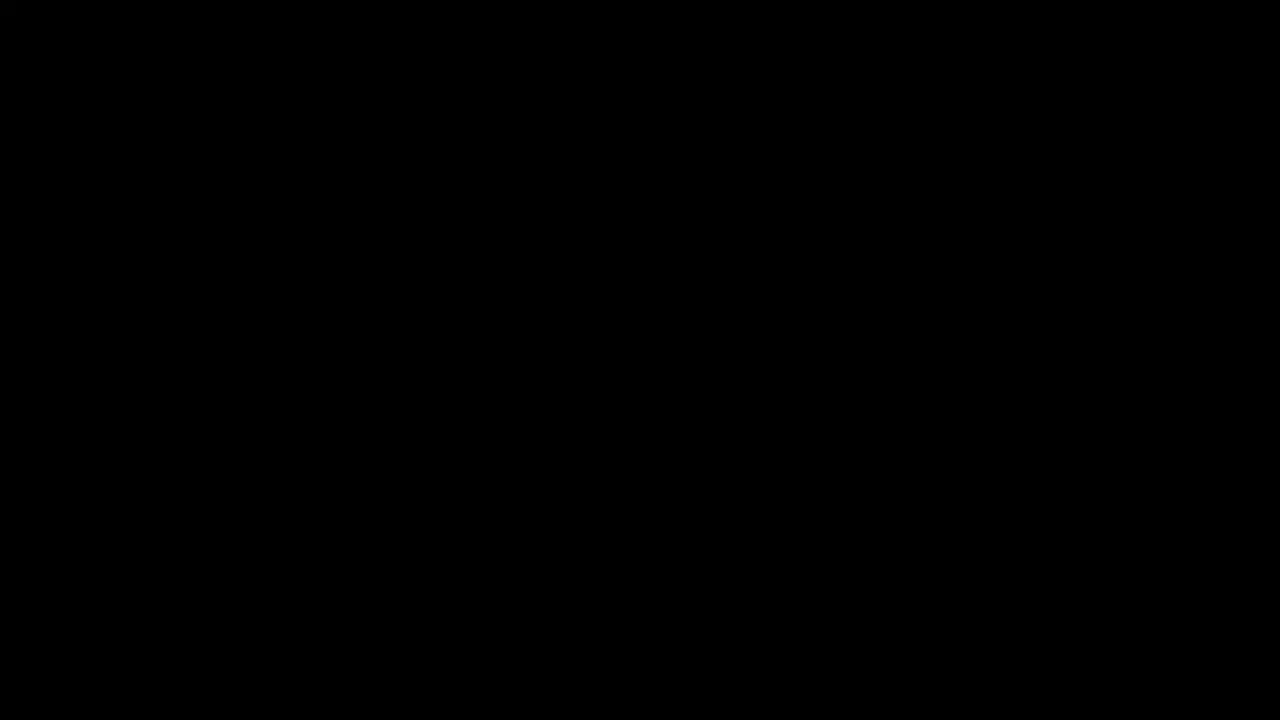